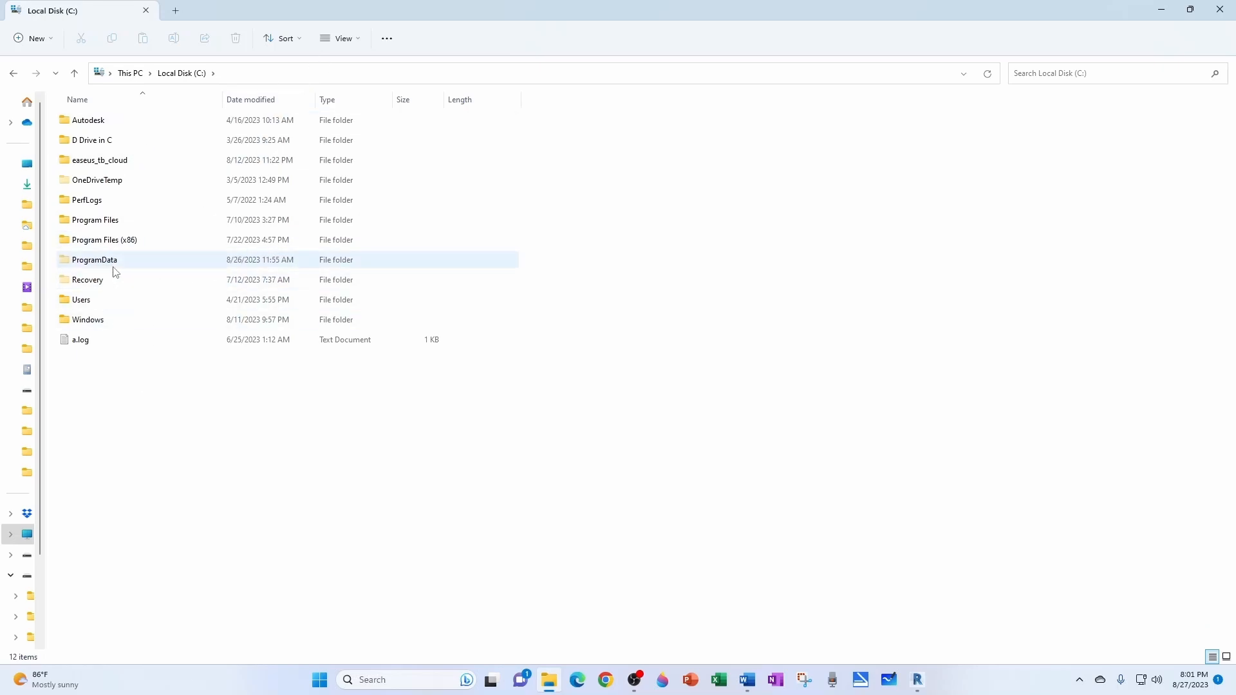
Step: Go to the C:\ProgramData folder and open the RVT 2020 folder inside Autodesk
left_click(311, 75)
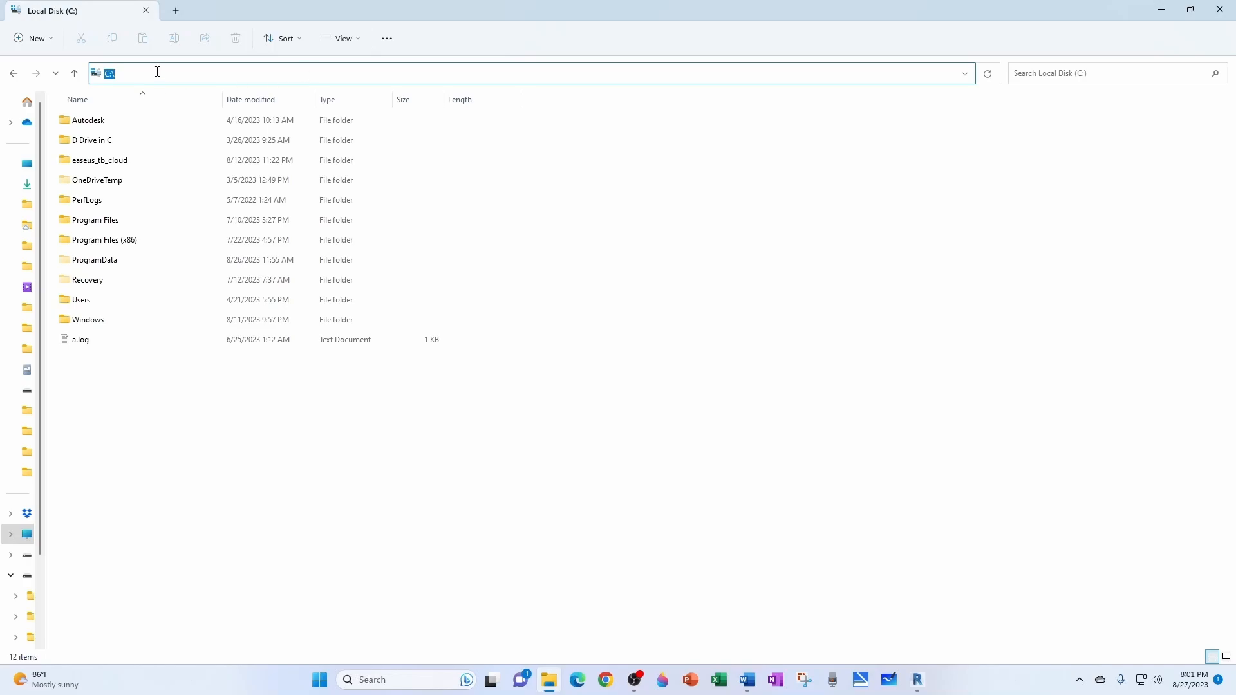
type("ProgramData")
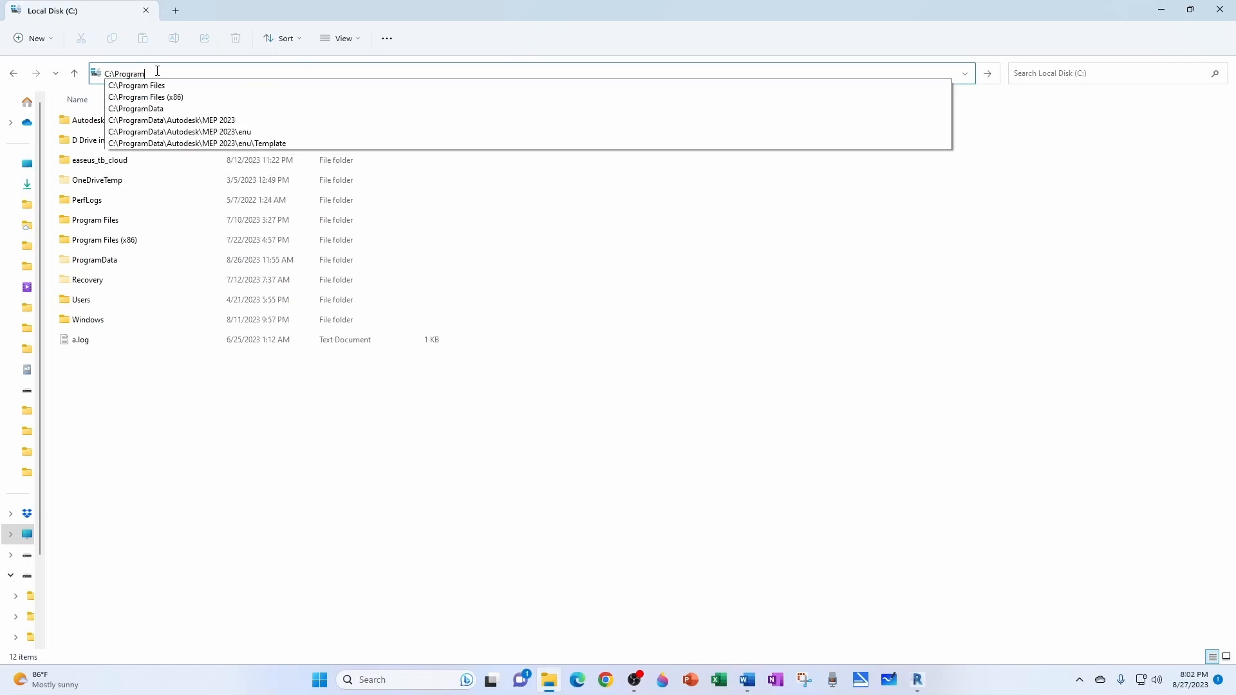
key("Return")
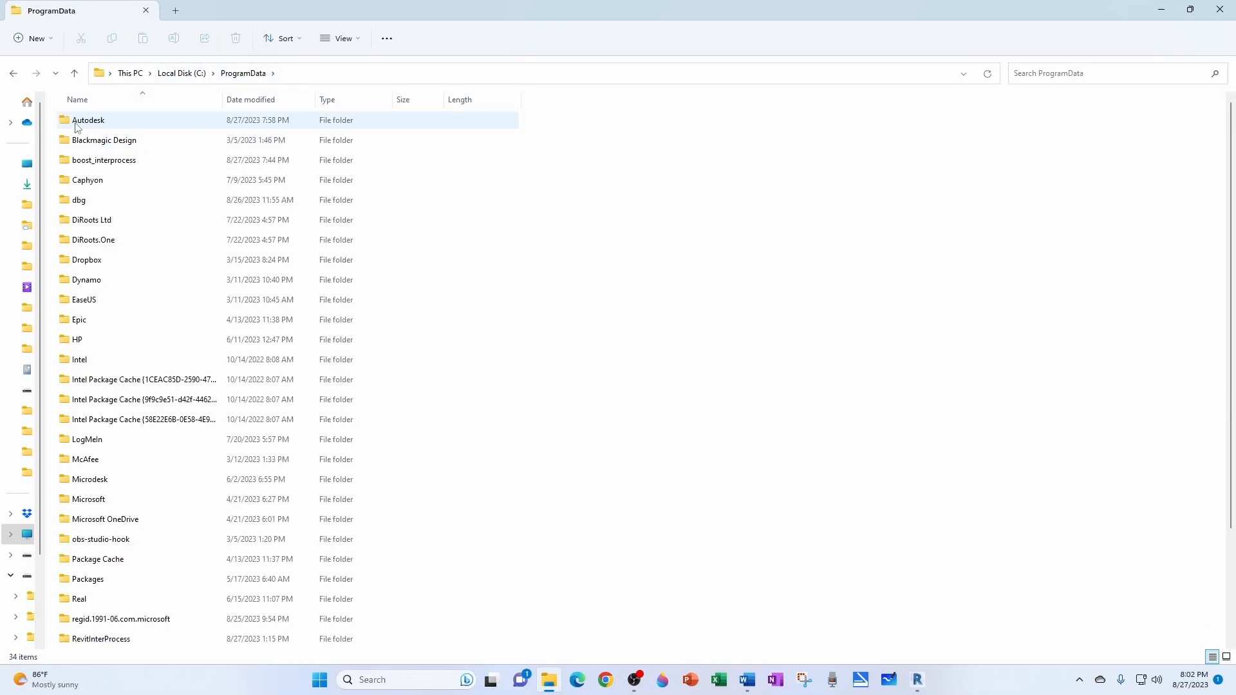
double_click(86, 123)
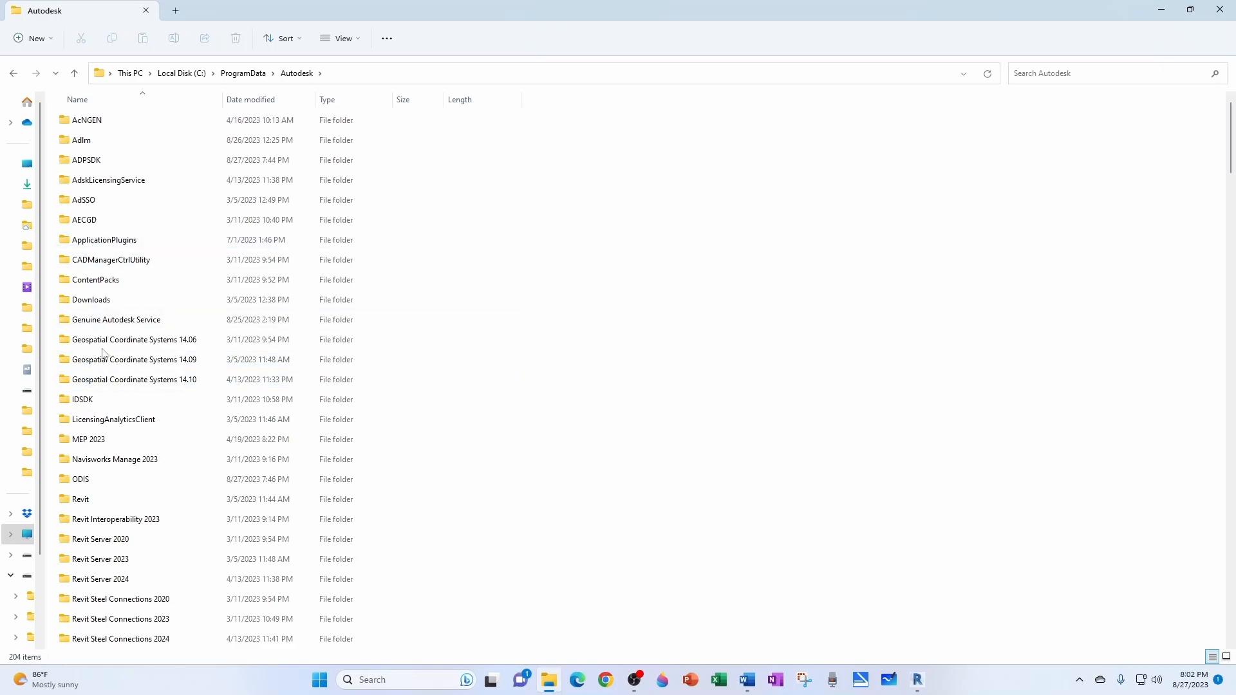
scroll(102, 381, "down", 5)
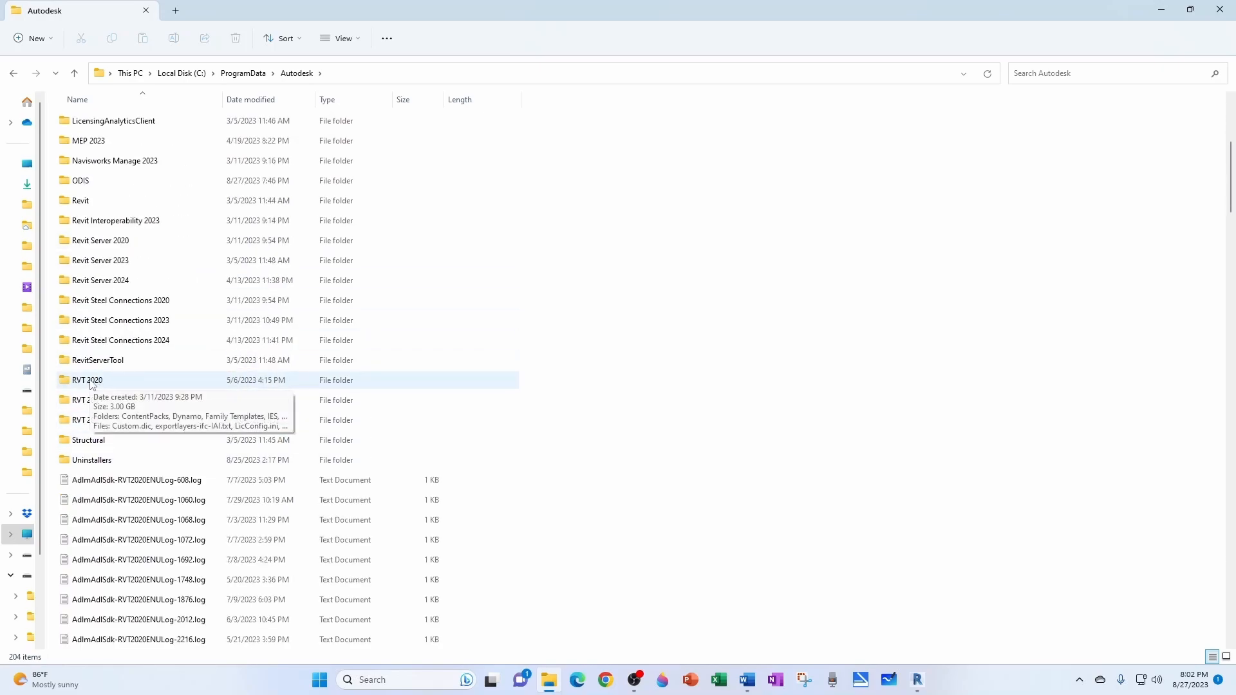
double_click(88, 382)
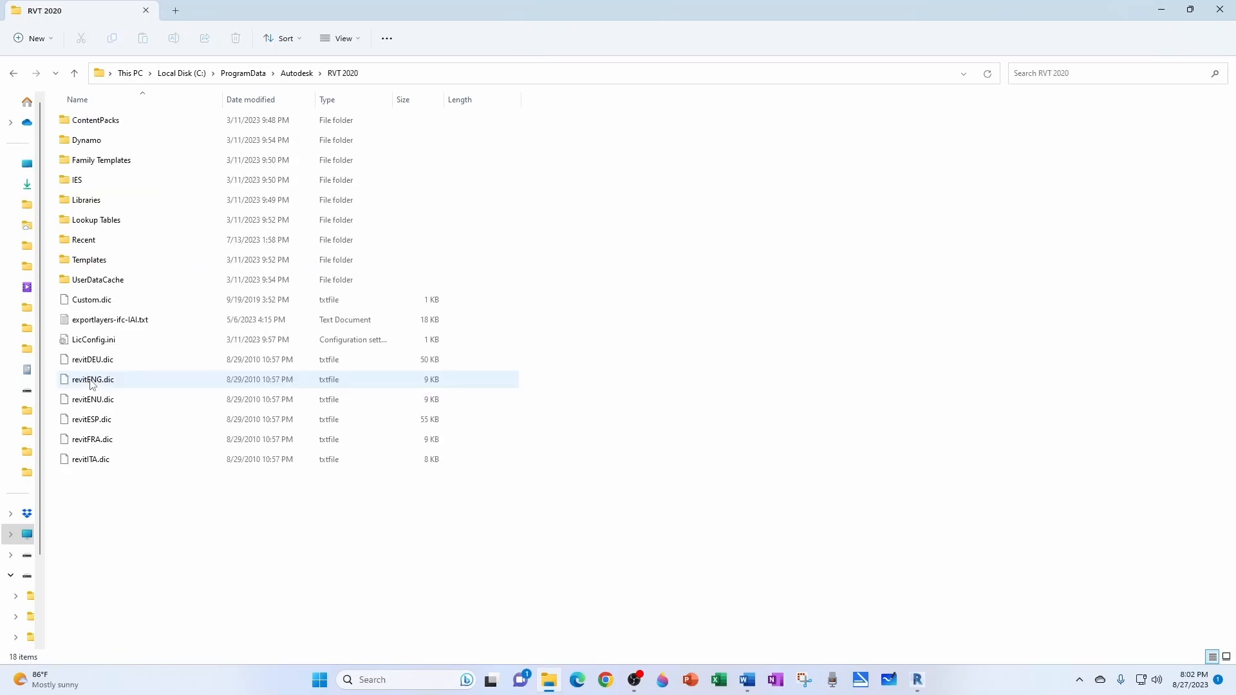
Step: Browse through Libraries, US Imperial, Pipe, Fittings, PVC, Sch 40 and Socket-Type to the DWV folder
double_click(92, 202)
double_click(90, 141)
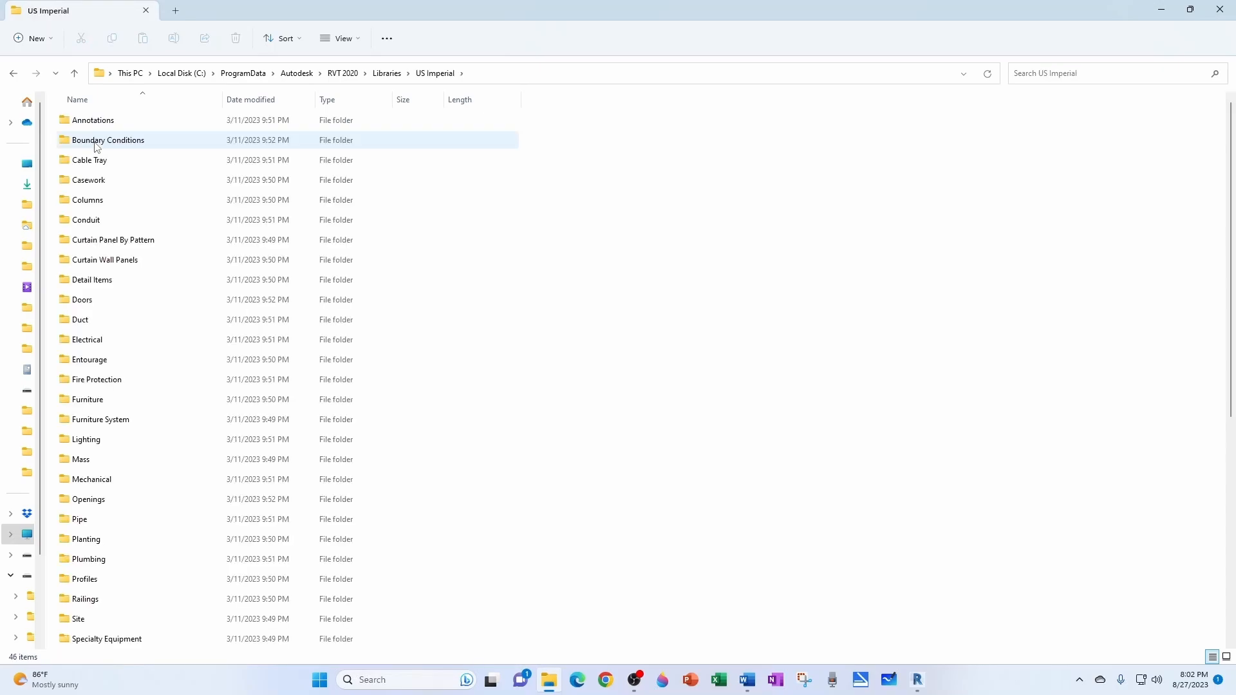
double_click(88, 518)
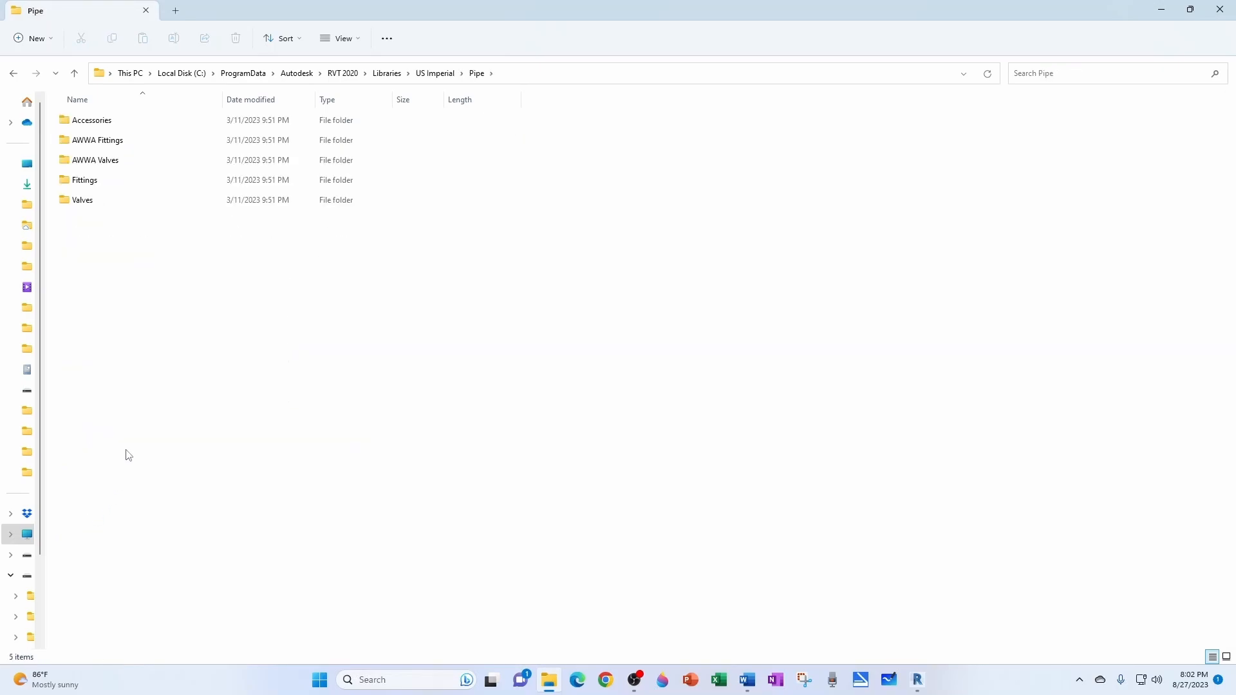
double_click(87, 192)
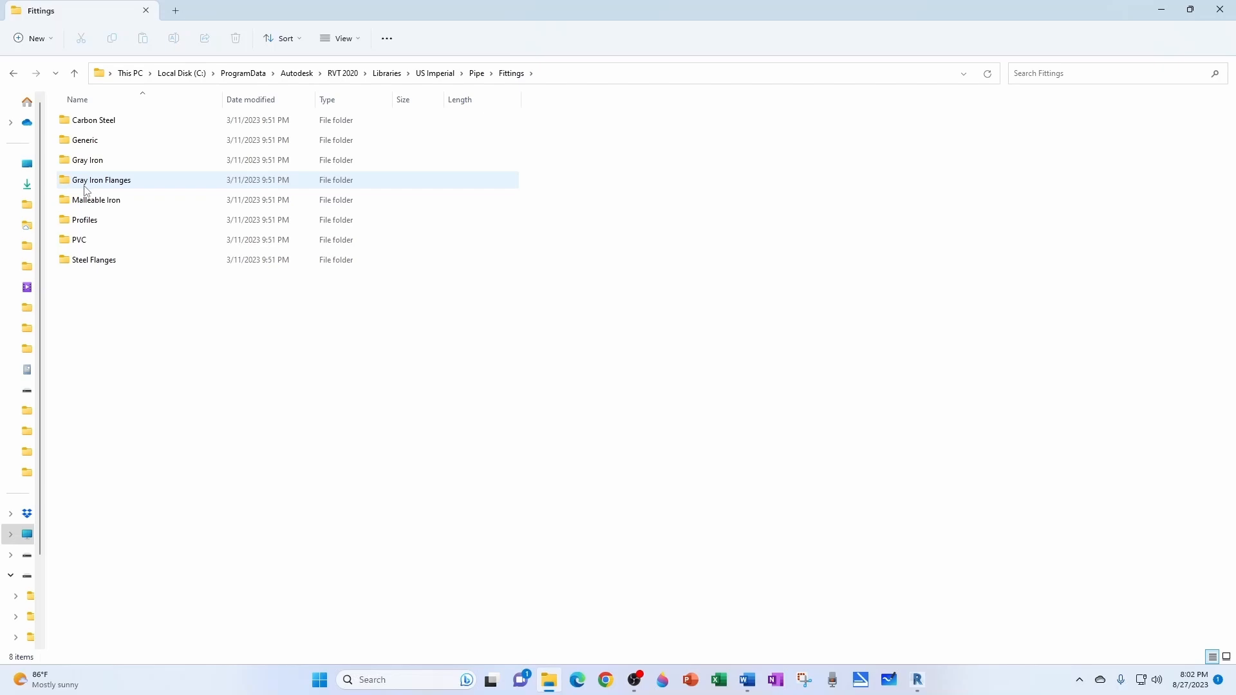
double_click(83, 241)
double_click(97, 126)
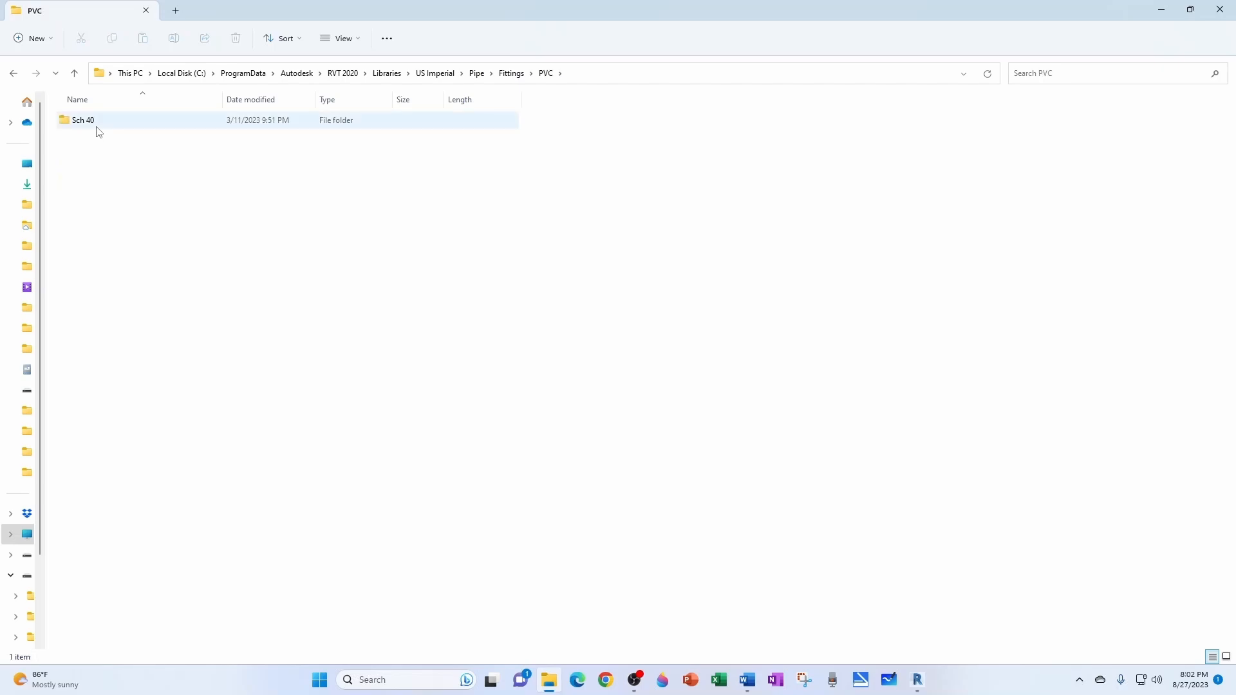
double_click(98, 128)
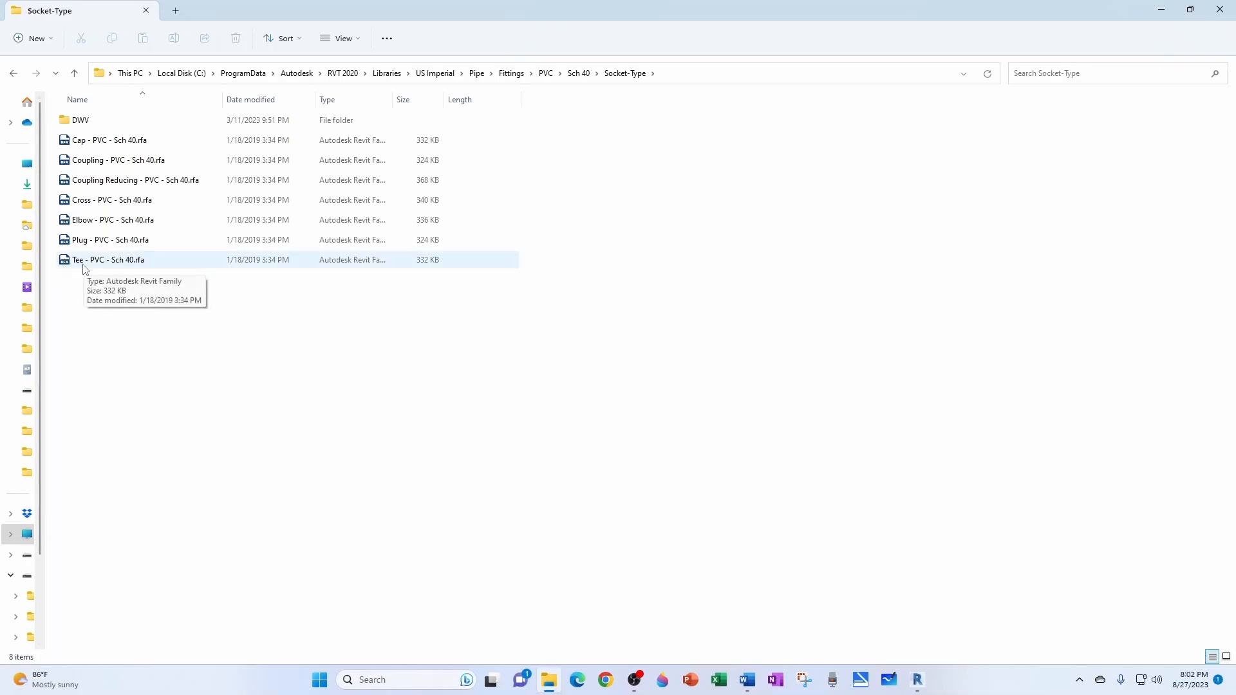
double_click(90, 125)
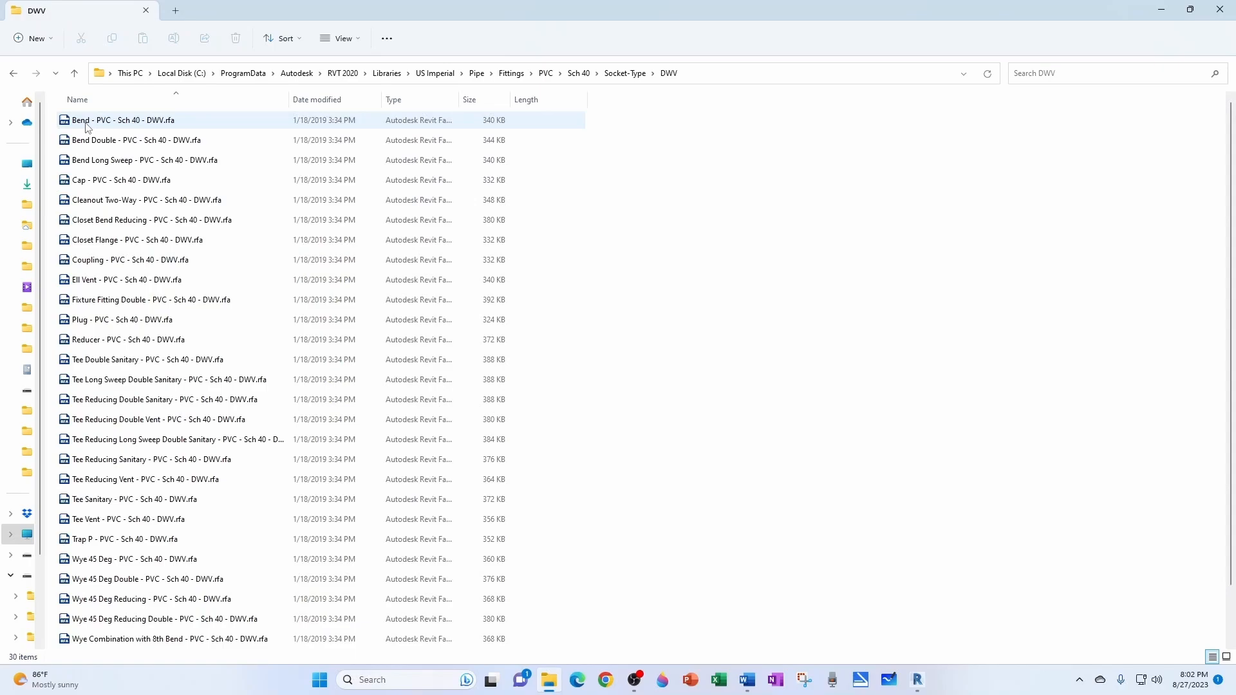
Step: Search the DWV folder for "reducing" and copy the Tee Reducing Vent - PVC - Sch 40 - DWV.rfa family file
left_click(1052, 72)
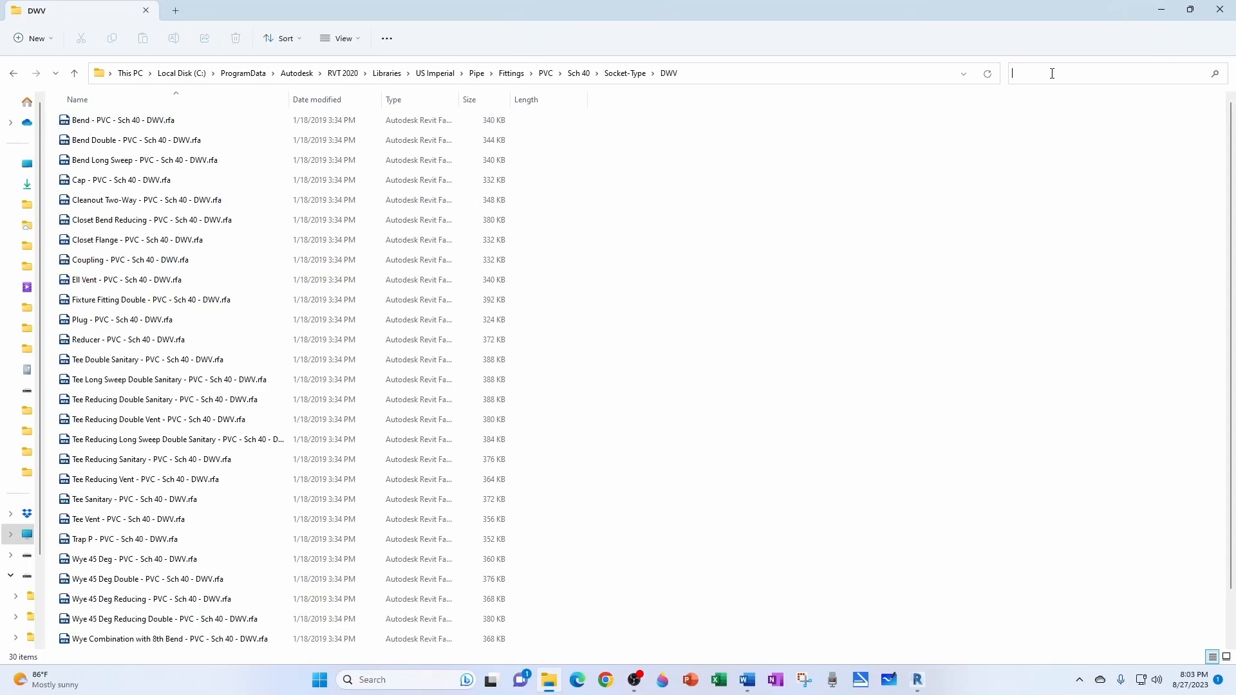
type("reducing")
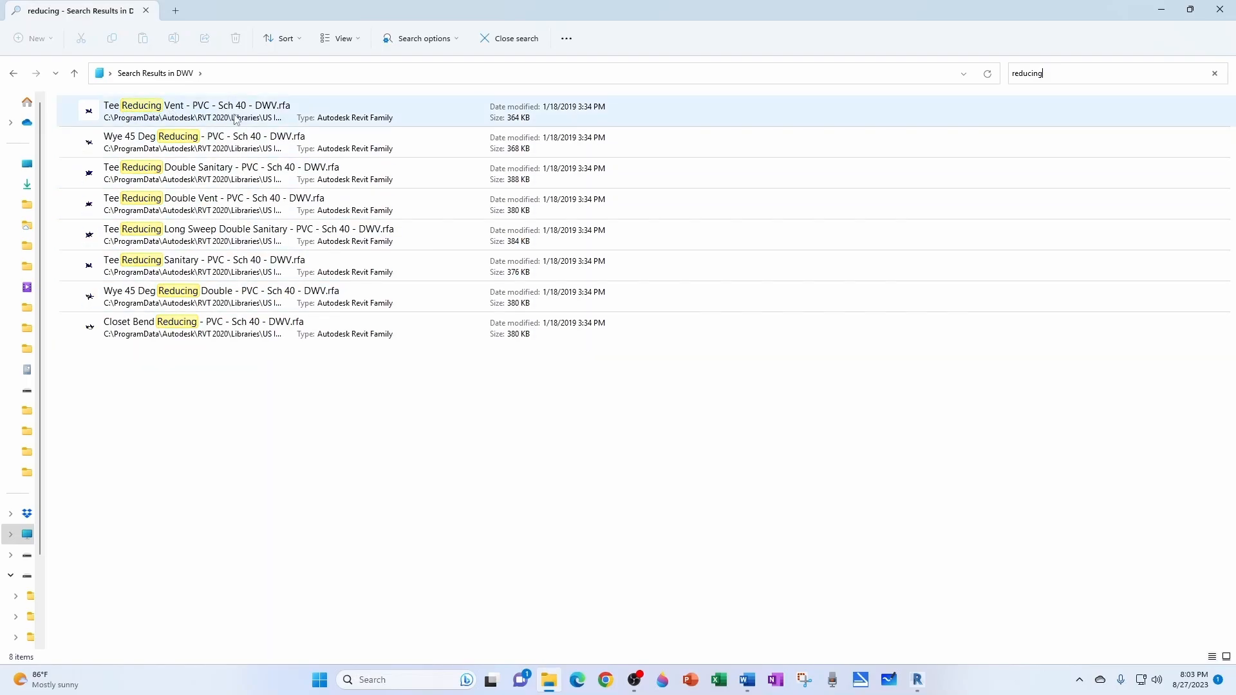
right_click(196, 107)
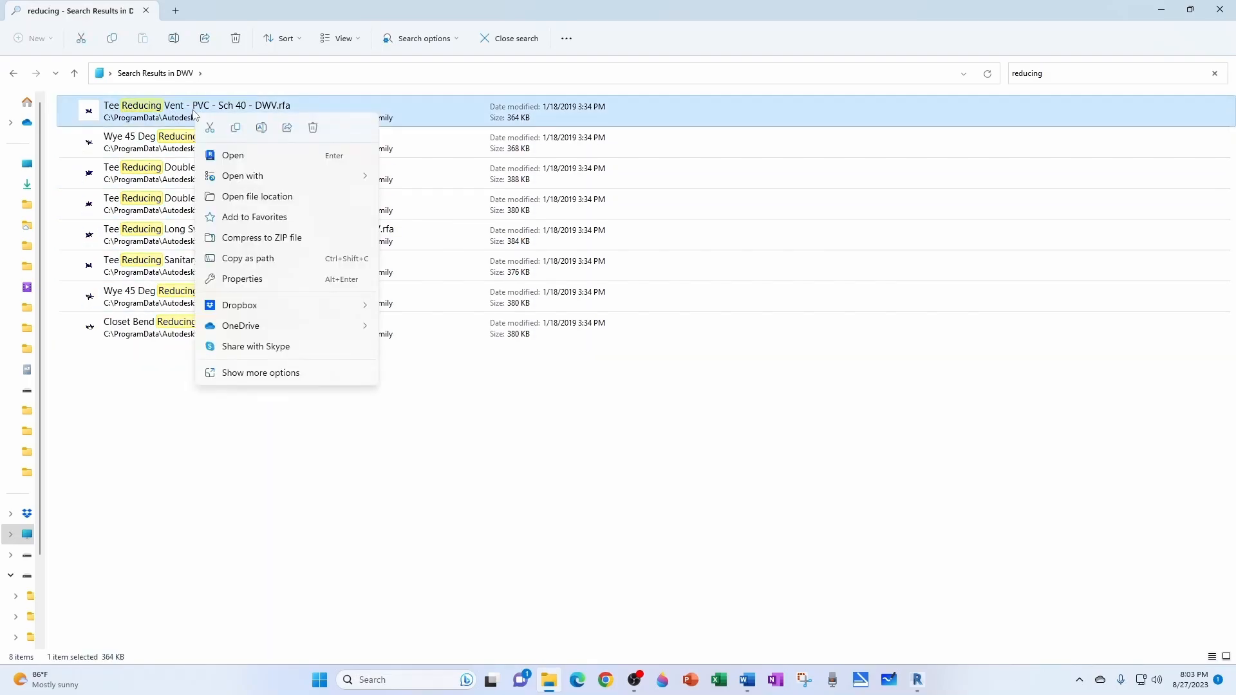
left_click(235, 131)
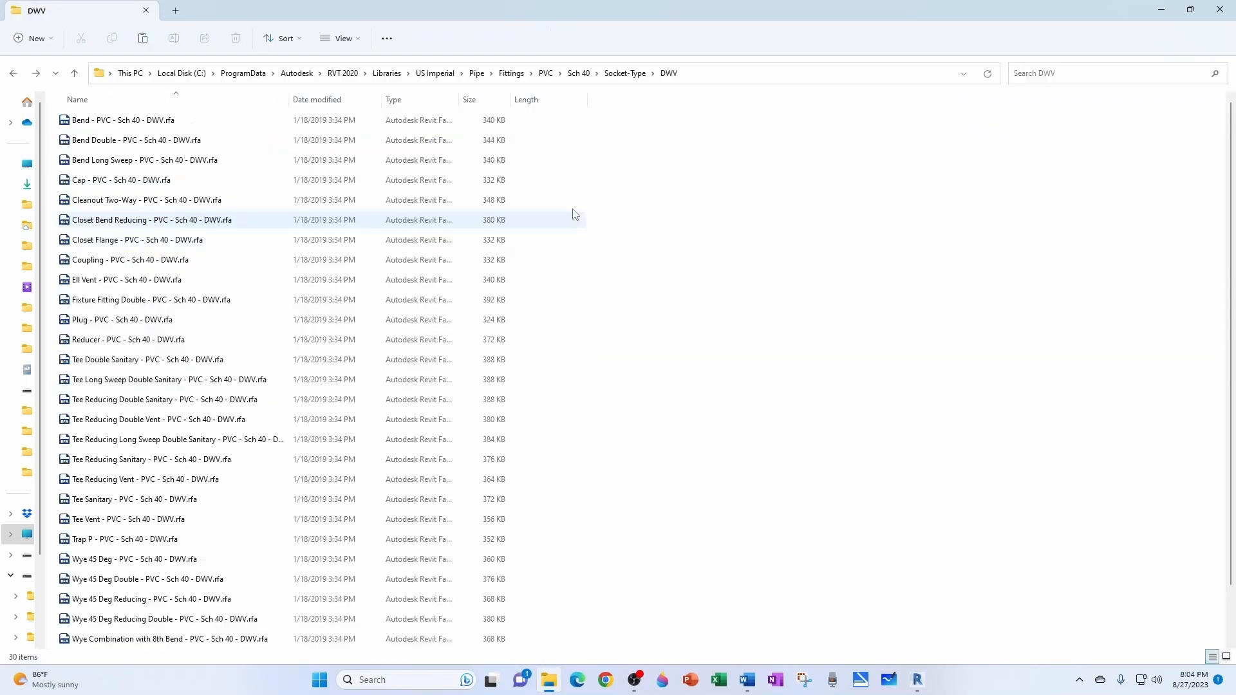
Step: Return to the pipe Fittings folder and create a new folder named Grooved
left_click(513, 78)
left_click(148, 320)
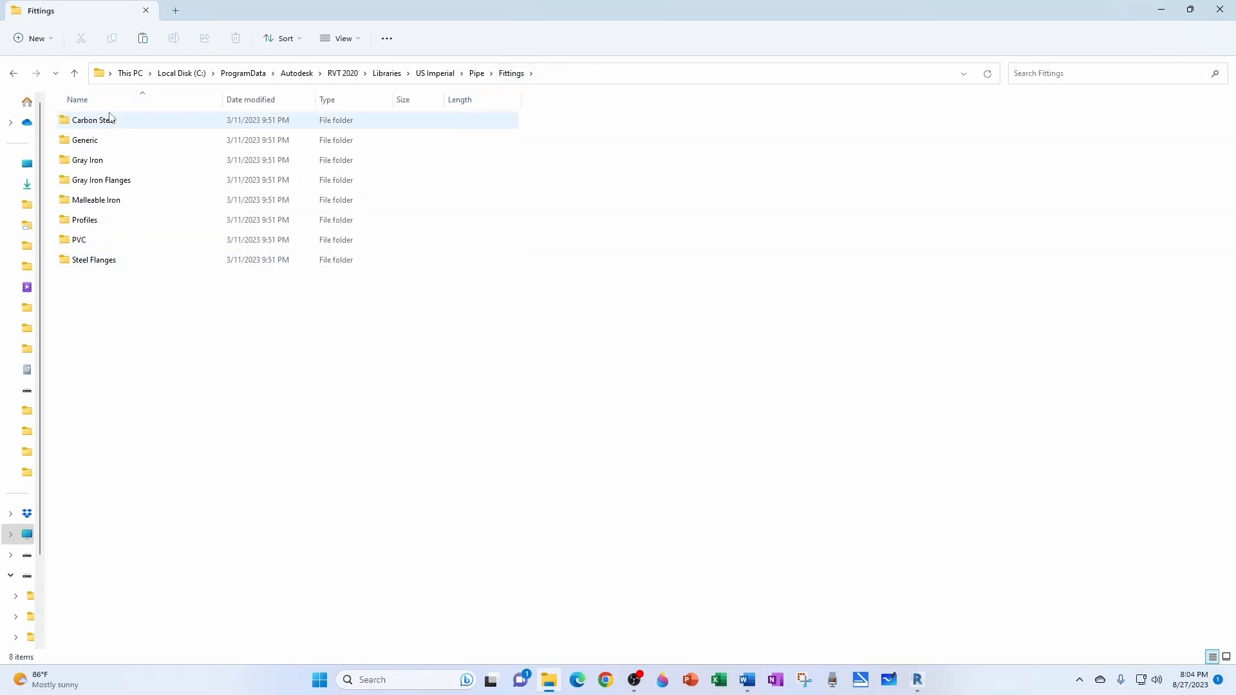
right_click(112, 309)
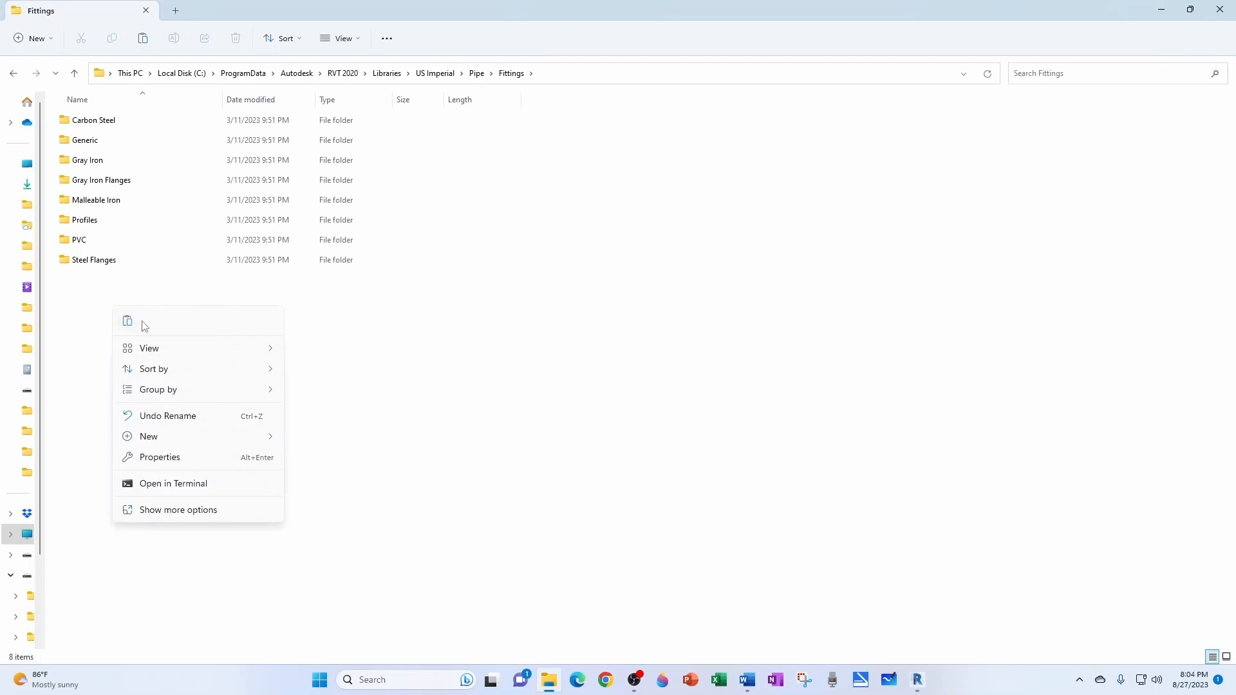
mouse_move(165, 441)
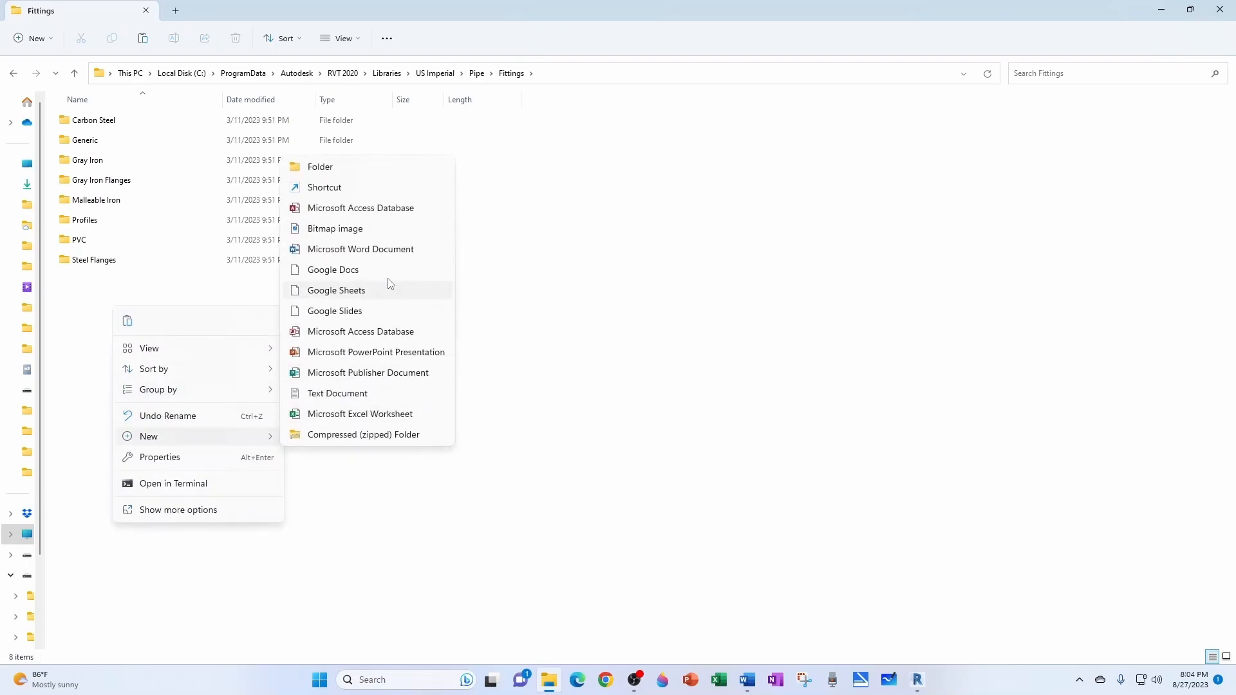
left_click(348, 171)
type("Grooved")
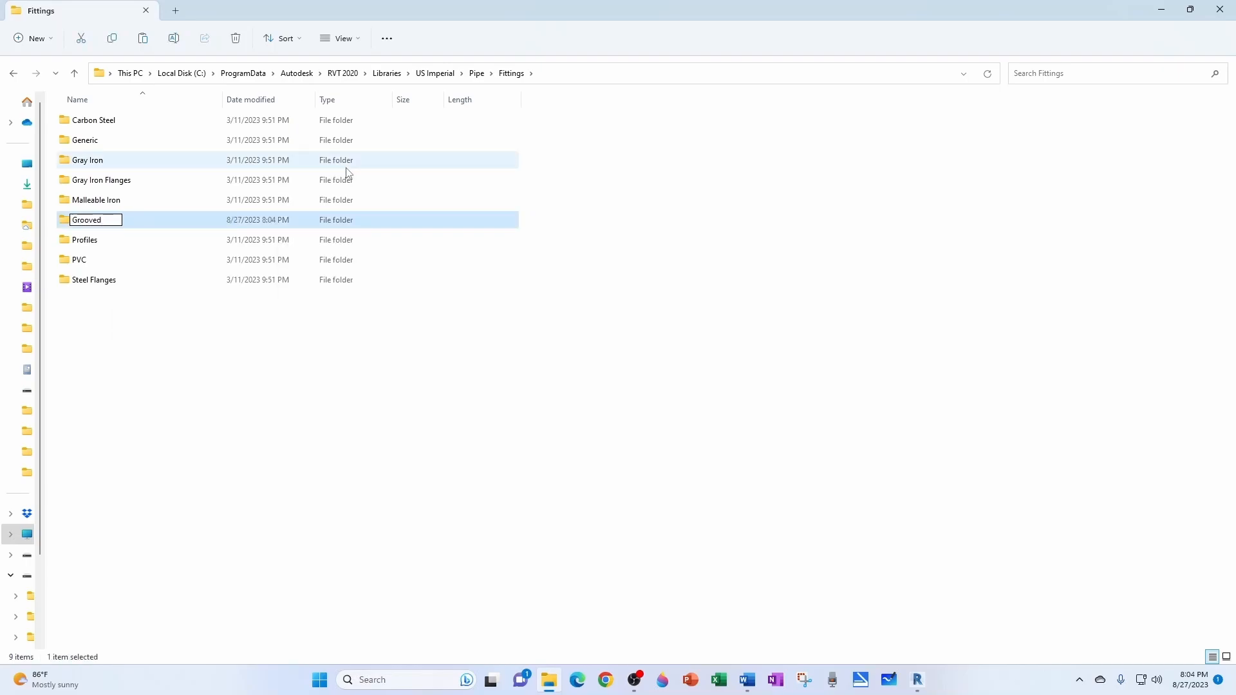
key("Return")
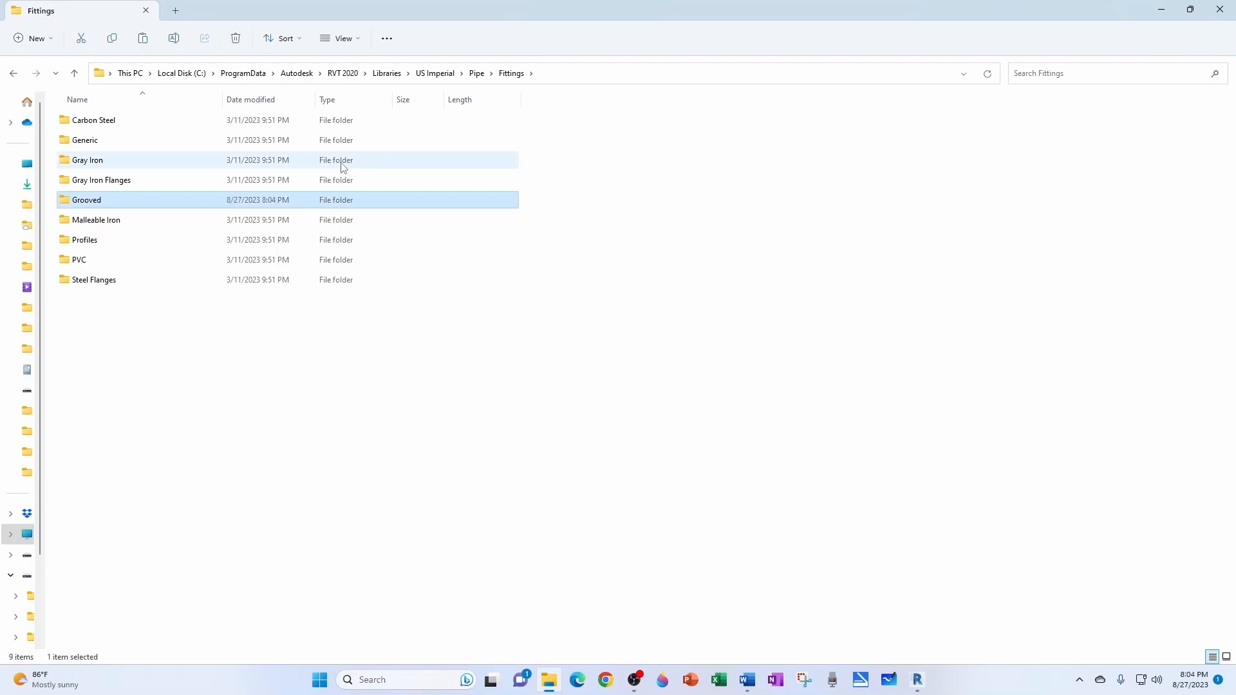
Step: Paste the copied tee family file into the Grooved folder
double_click(94, 205)
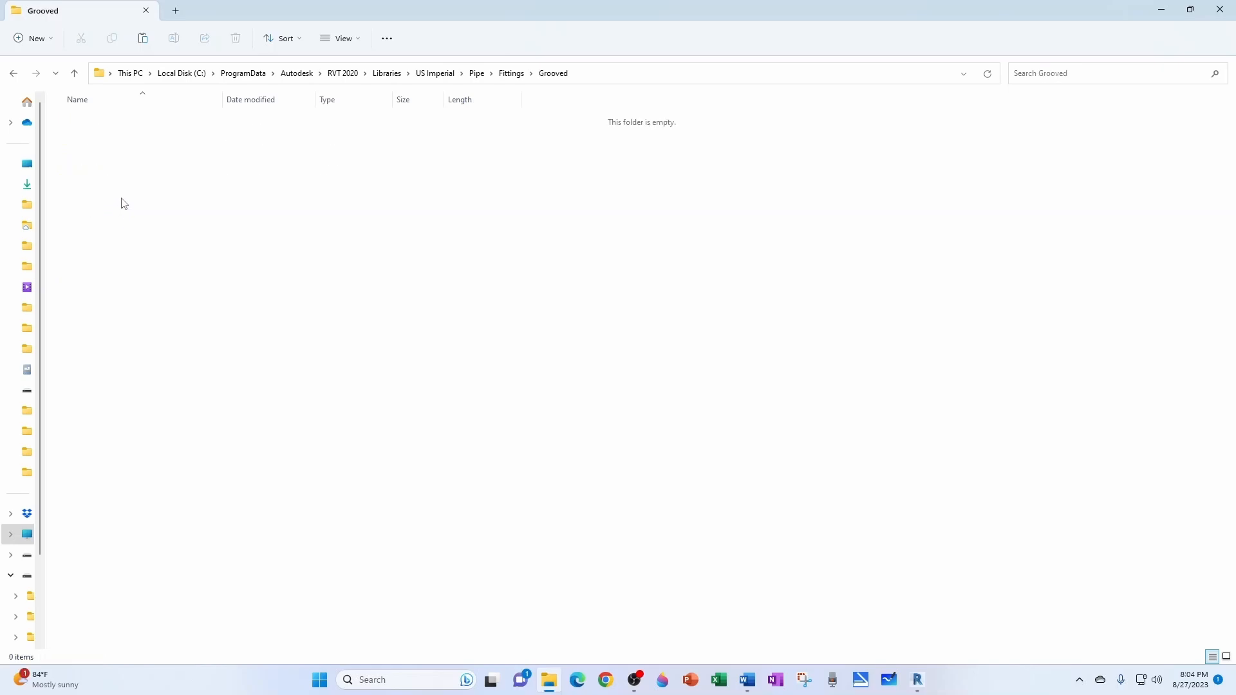
right_click(124, 203)
left_click(142, 214)
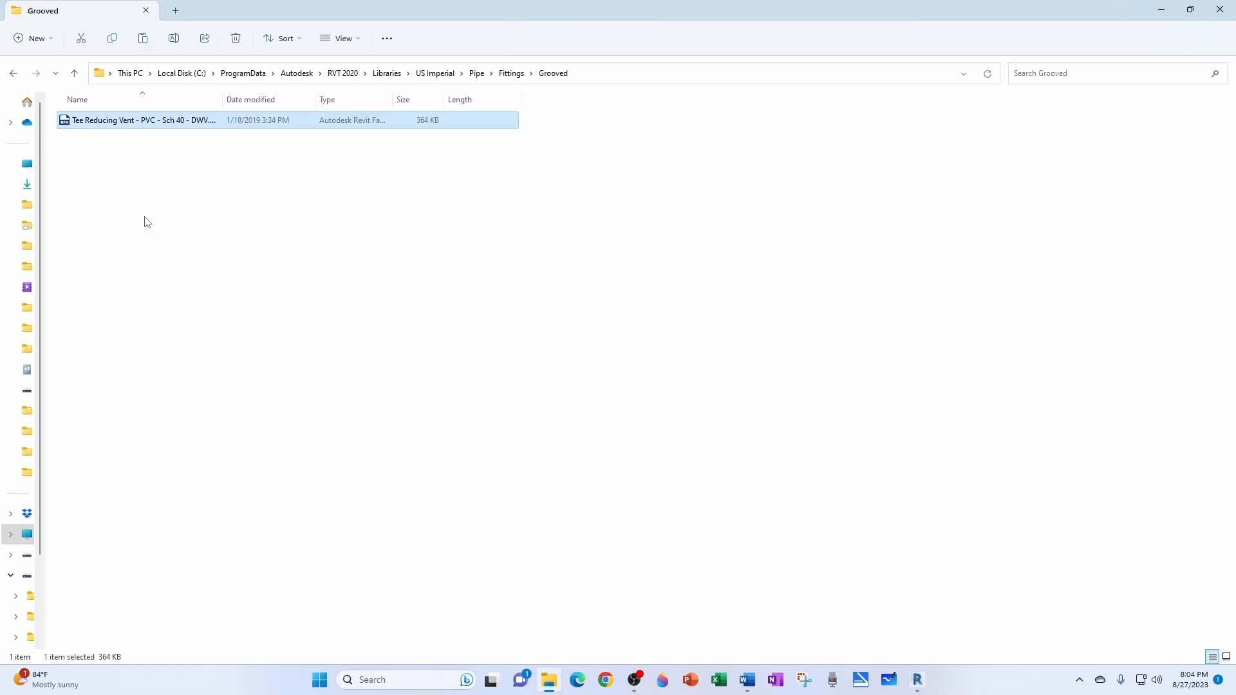
Step: Copy the existing file name of the tee family in the Grooved folder
left_click(161, 127)
right_click(161, 127)
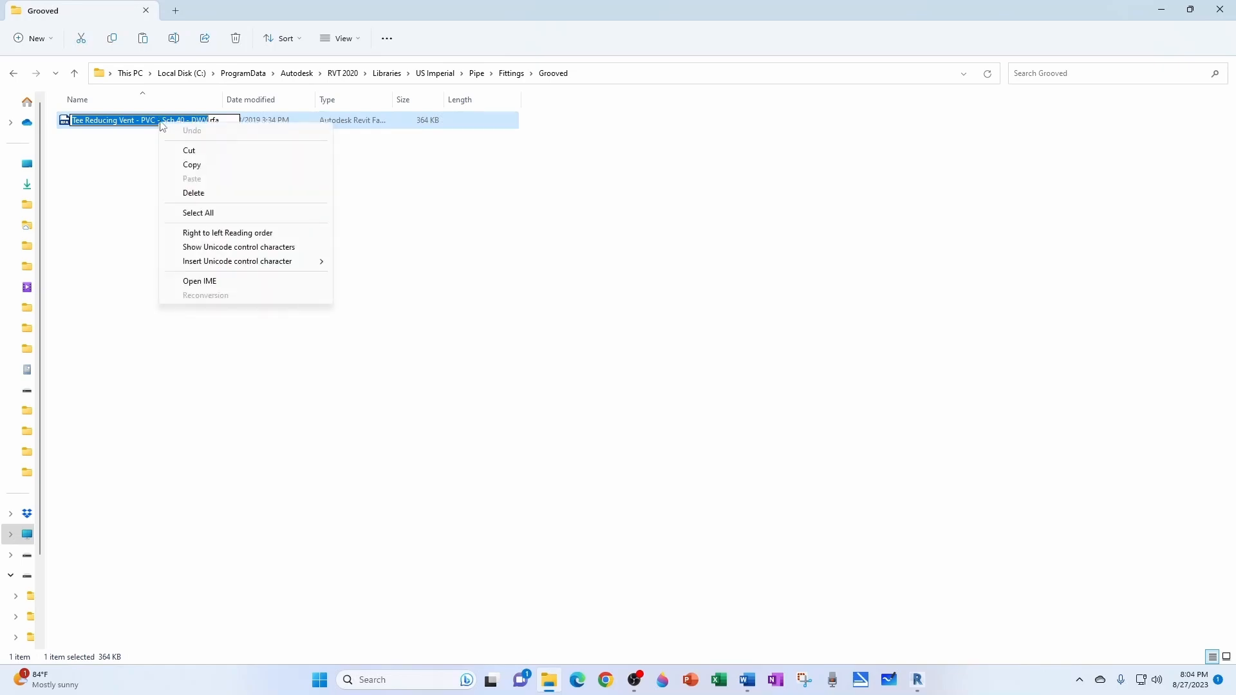
left_click(199, 164)
key("alt+Tab")
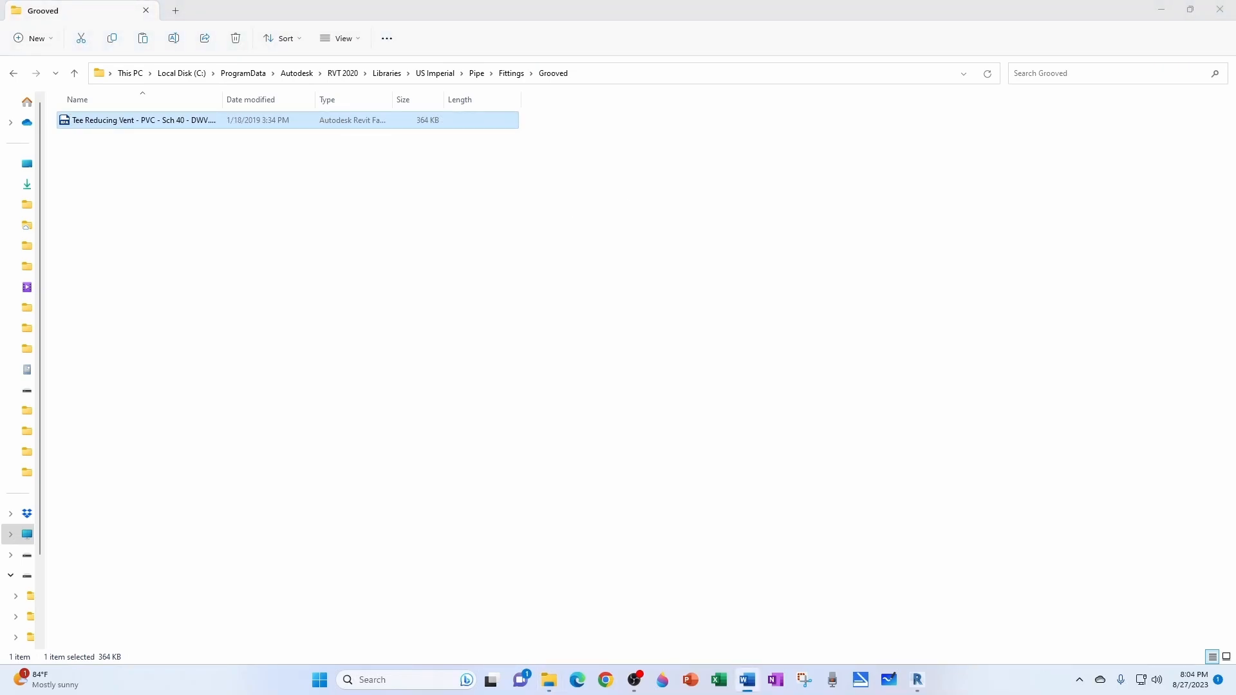
key("alt+Tab")
Step: Rename the tee family file as AJS Cross Mechanical Vic920 Fake.rfa
left_click(171, 126)
type("AJS C")
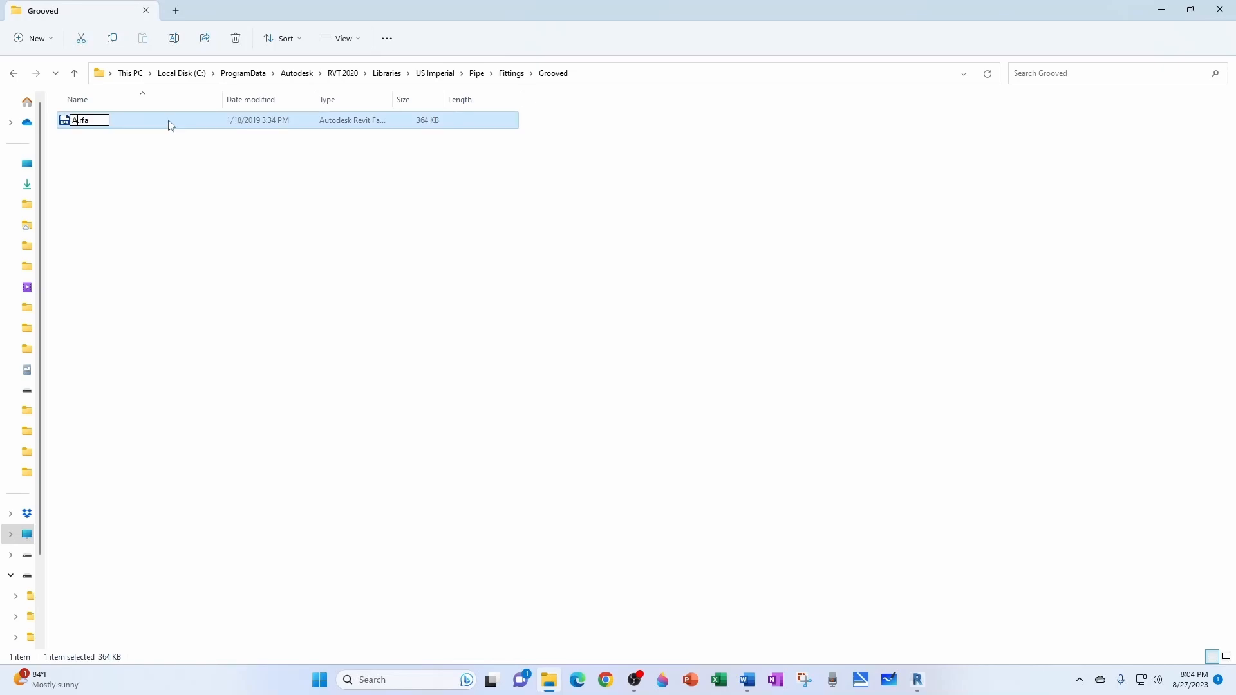
type("ross M")
type("echanical")
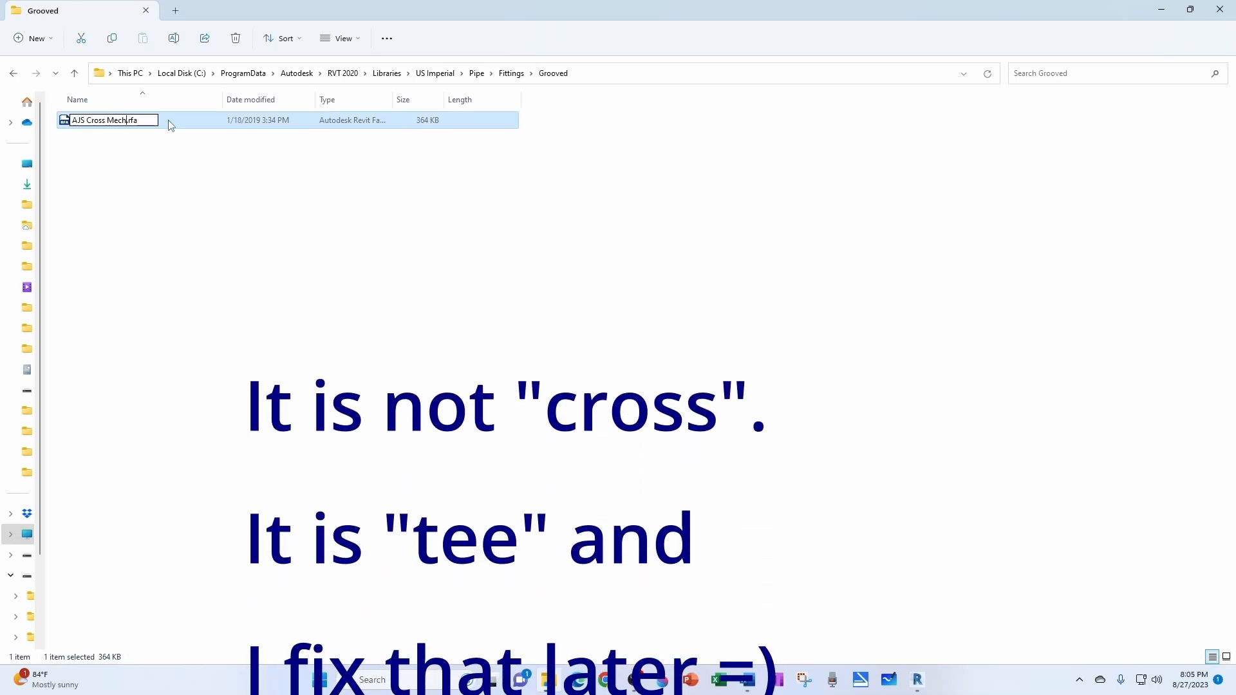
type(" Vic")
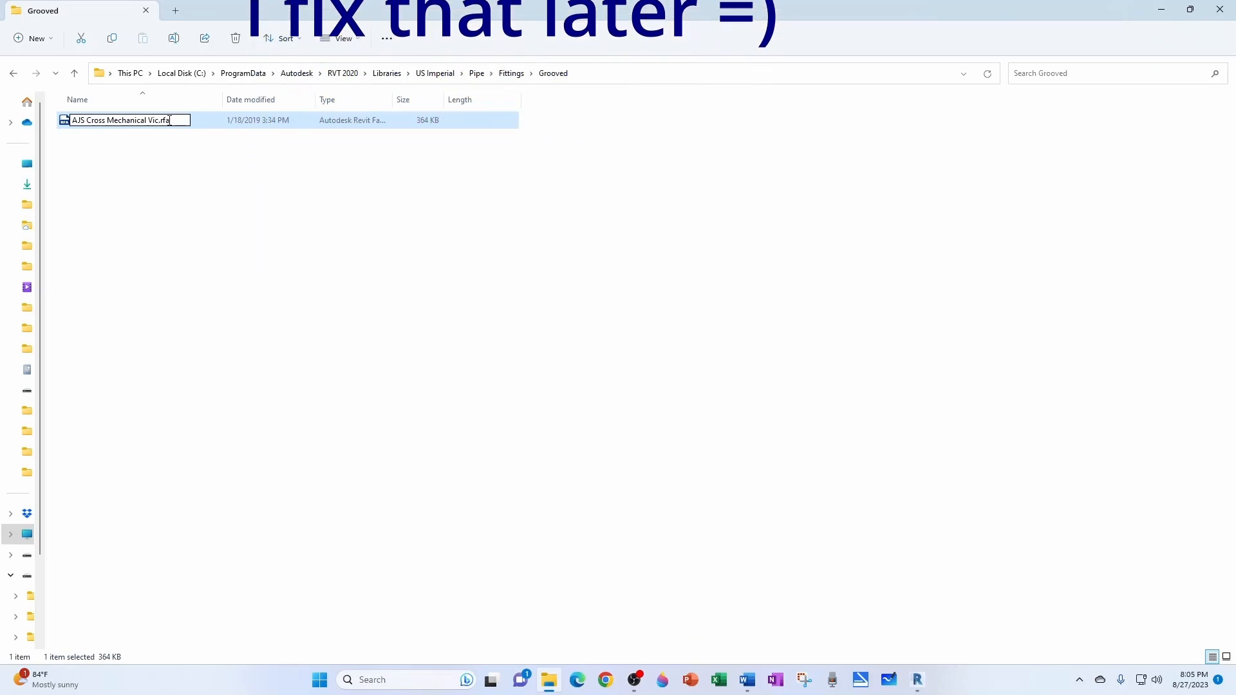
type("920 Fa")
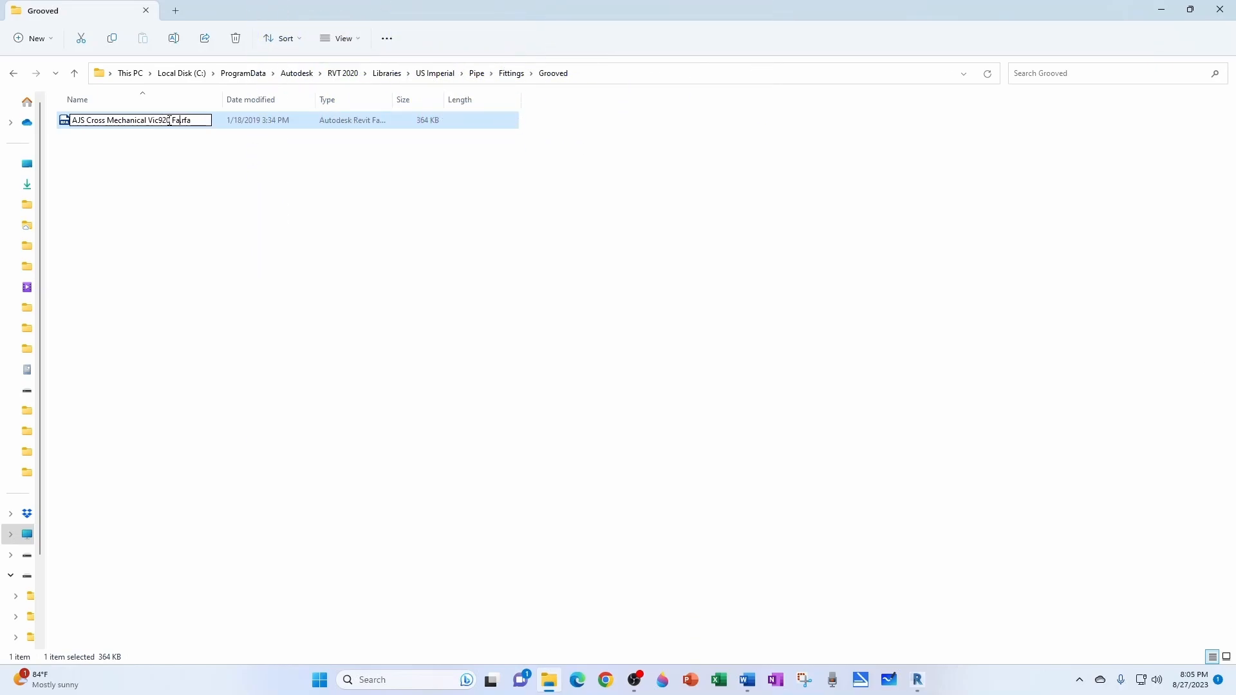
type("ke")
key("Return")
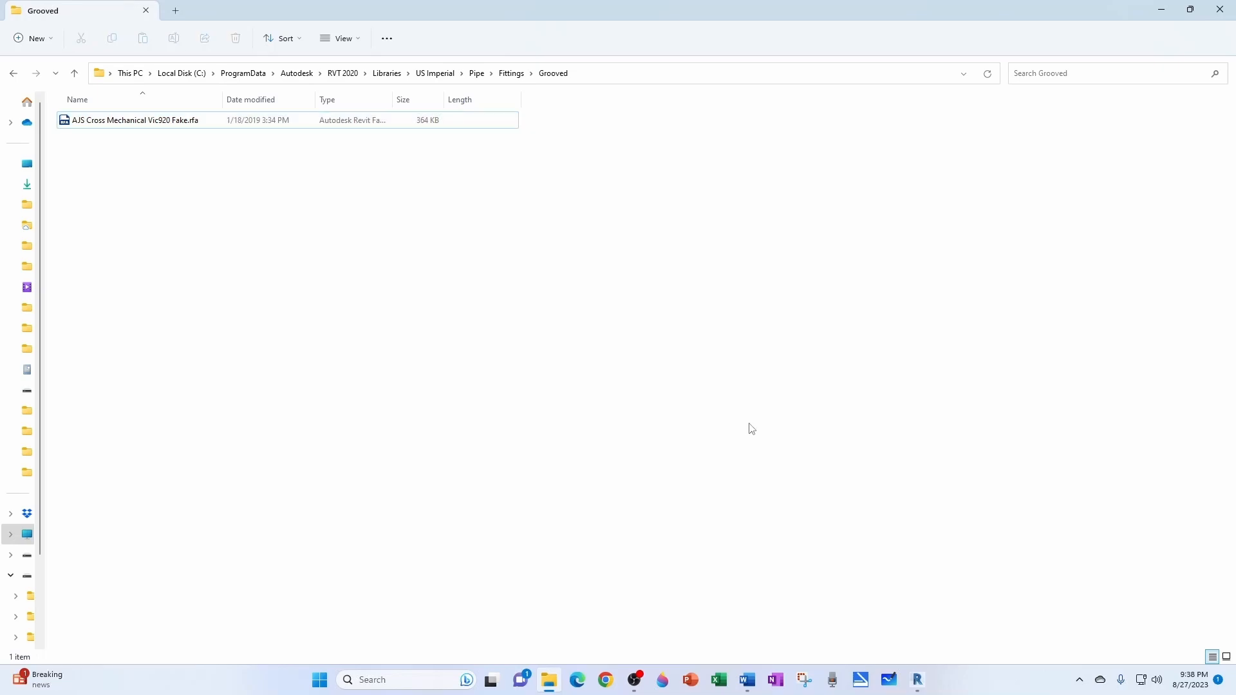
Step: Open the AJS Cross Mechanical Vic920 Fake.rfa family in Revit and display its Ref. Level floor plan
double_click(112, 122)
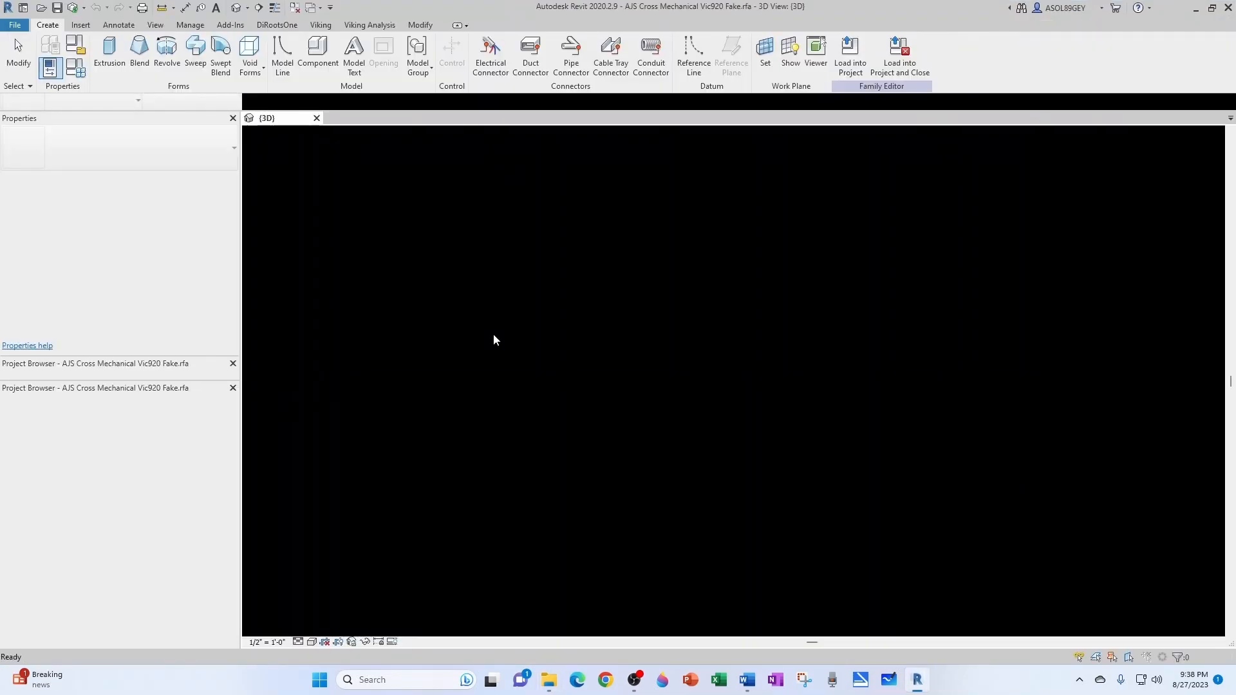
scroll(770, 449, "up", 4)
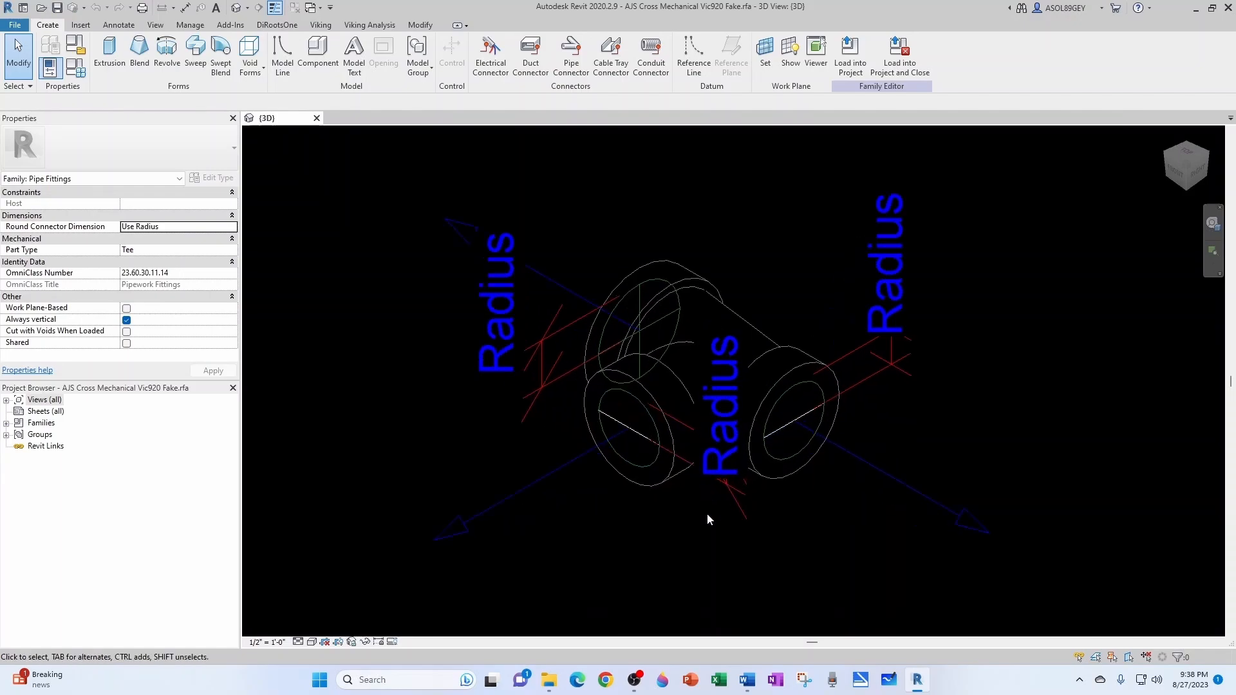
left_click(7, 401)
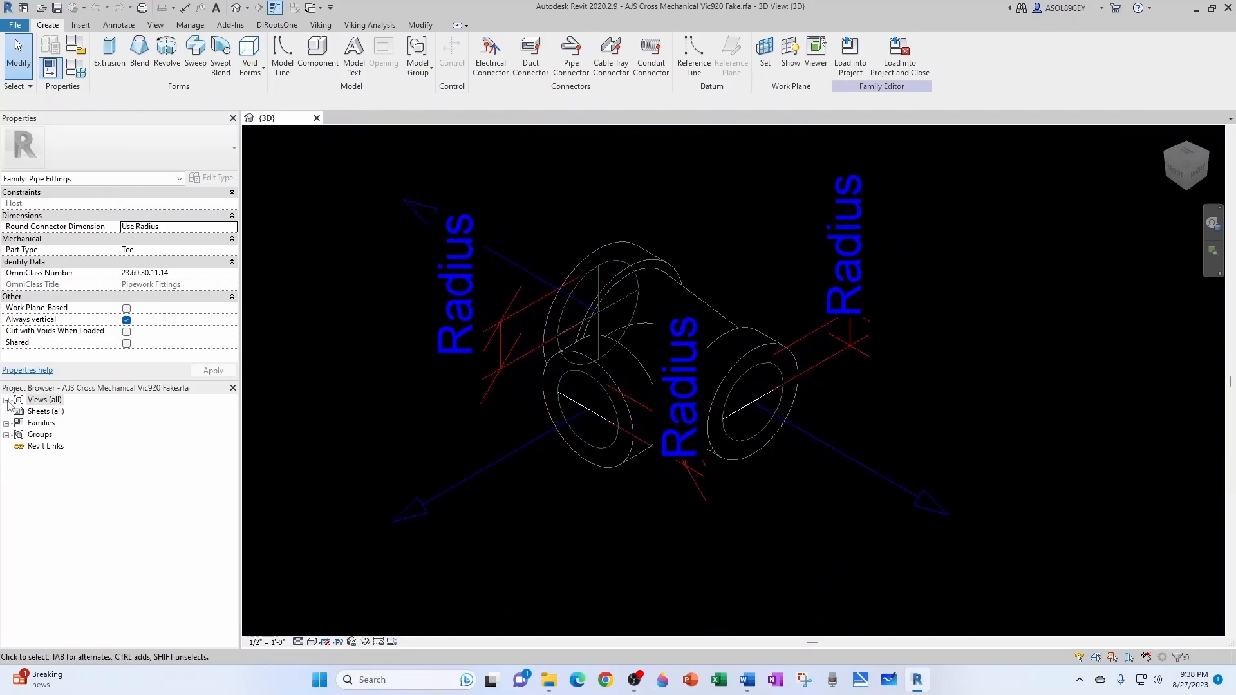
left_click(19, 412)
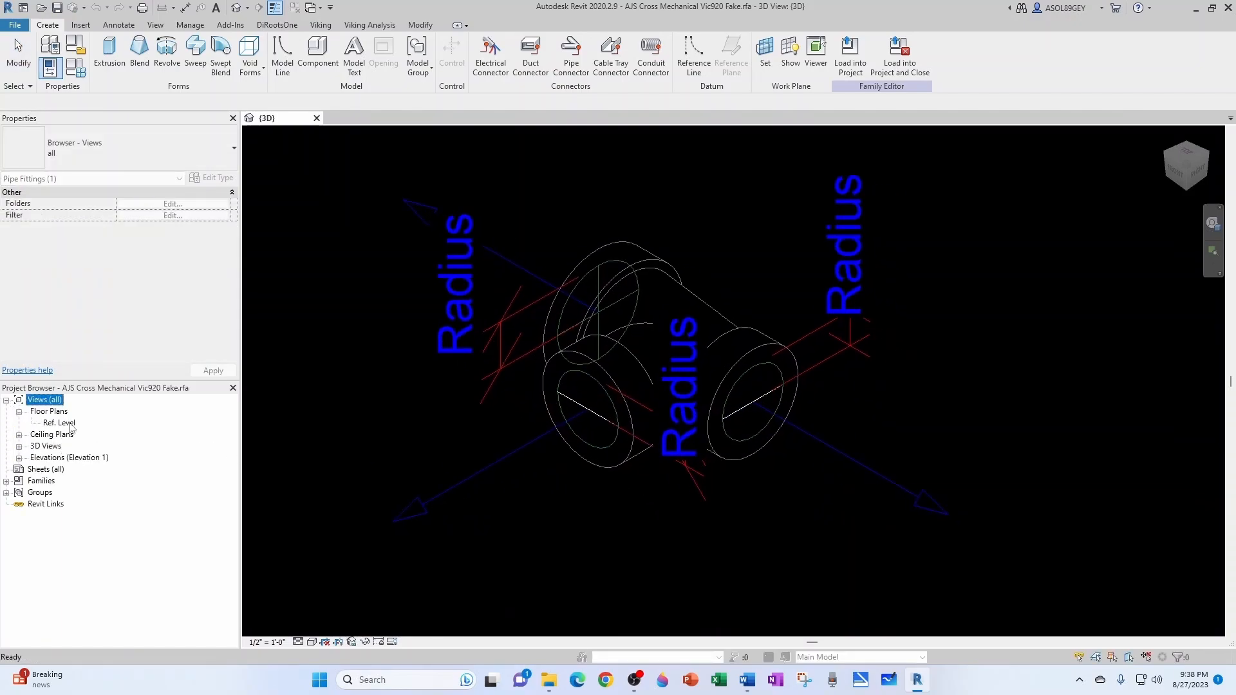
double_click(59, 422)
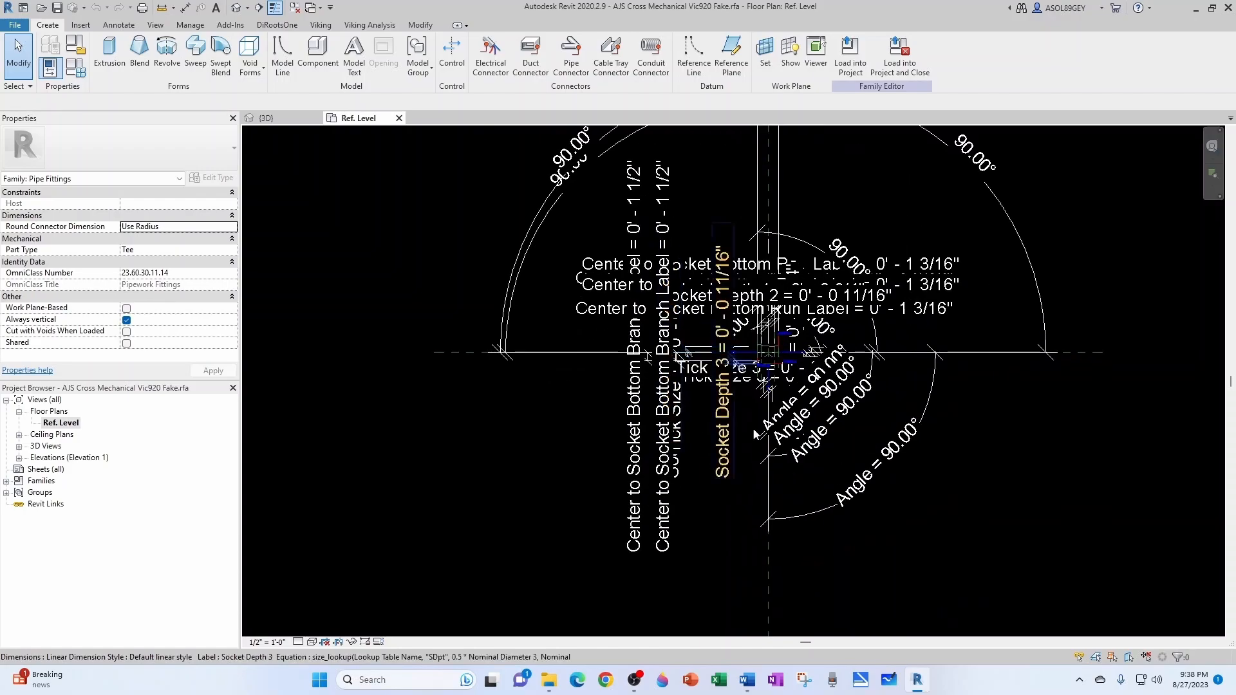
Step: Set the Ref. Level floor plan's view scale to 12" = 1'-0"
middle_click_drag(766, 433, 691, 475)
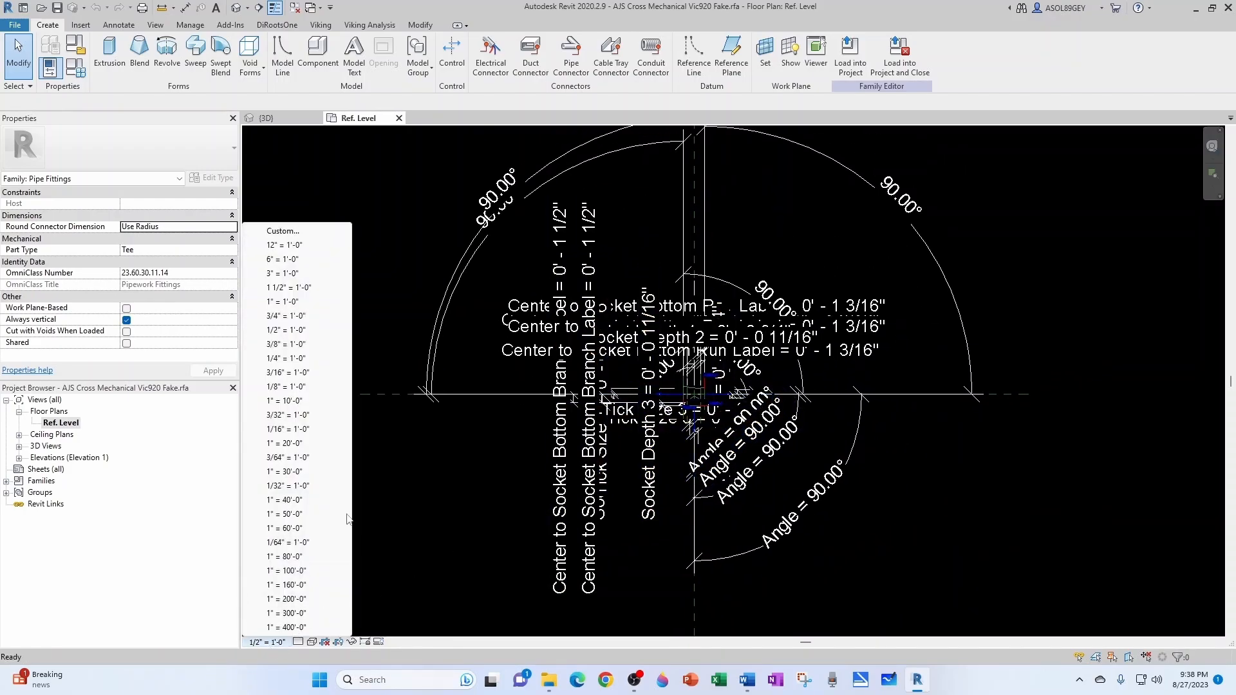
left_click(270, 643)
left_click(282, 247)
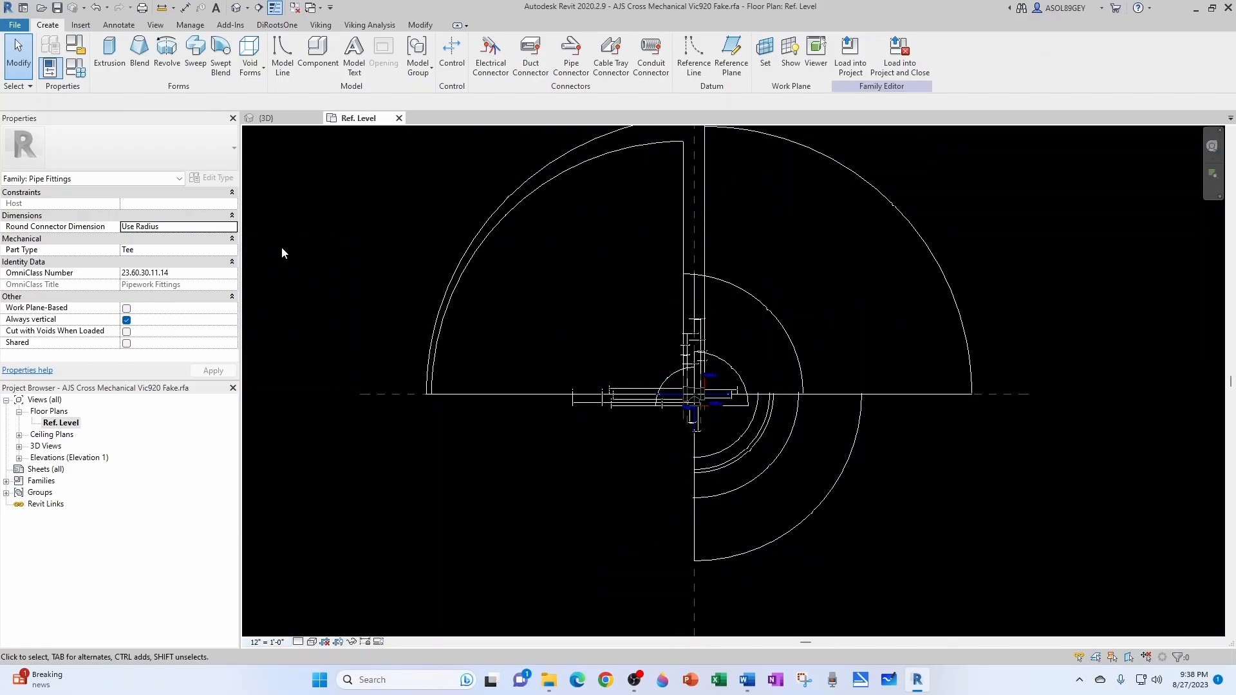
scroll(702, 321, "up", 4)
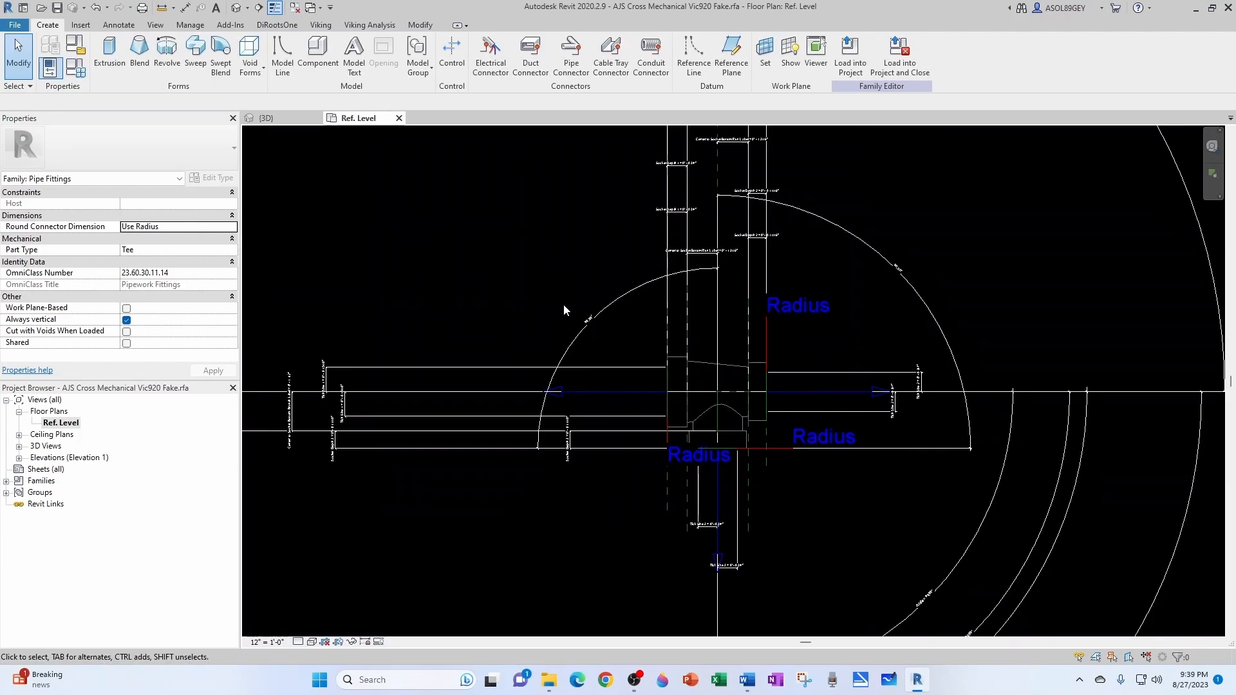
Step: Hide all annotation categories in the Ref. Level floor plan
key("v")
key("g")
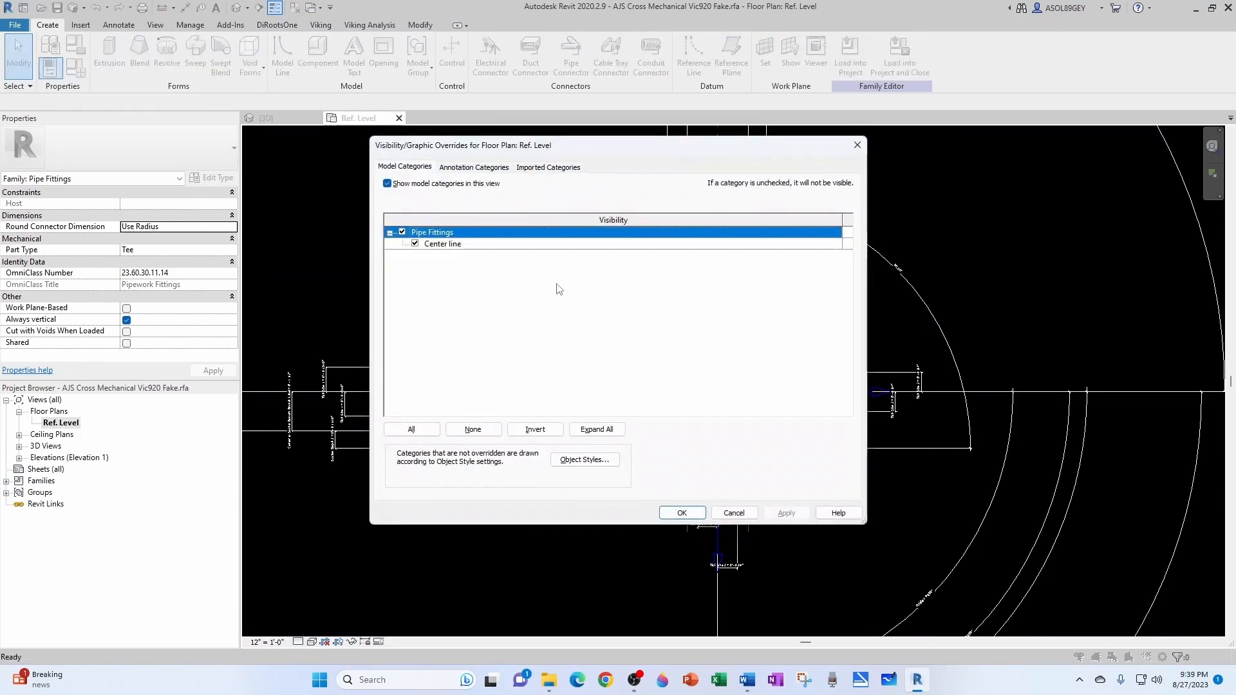
left_click(474, 168)
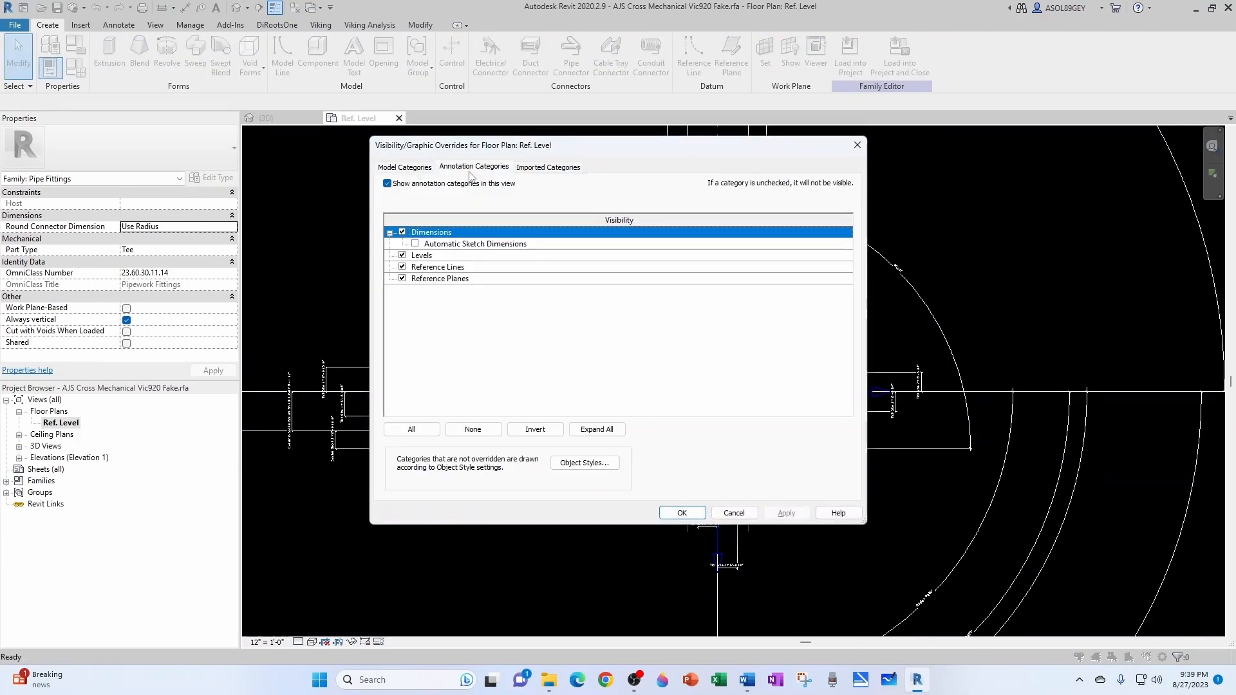
left_click(388, 184)
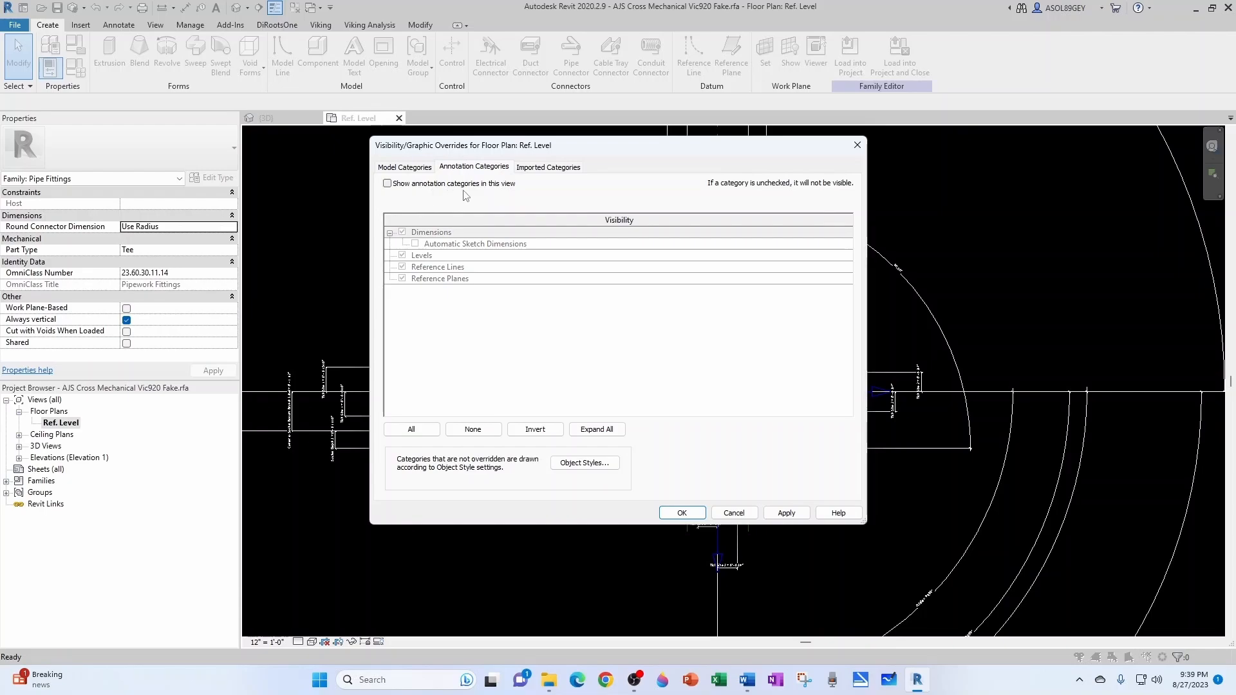
left_click(675, 513)
scroll(720, 483, "up", 3)
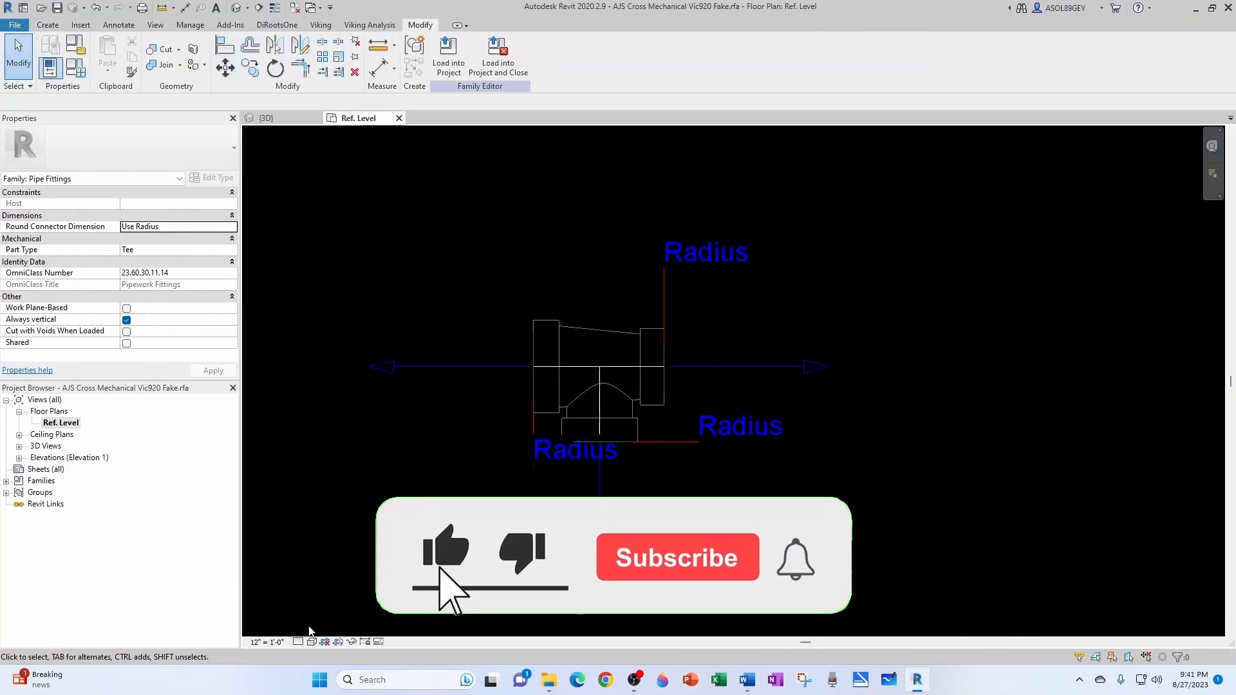
Step: Review the fitting at the Coarse and Medium detail levels, and inspect the properties of its horizontal run line and branch line
left_click(298, 642)
left_click(306, 604)
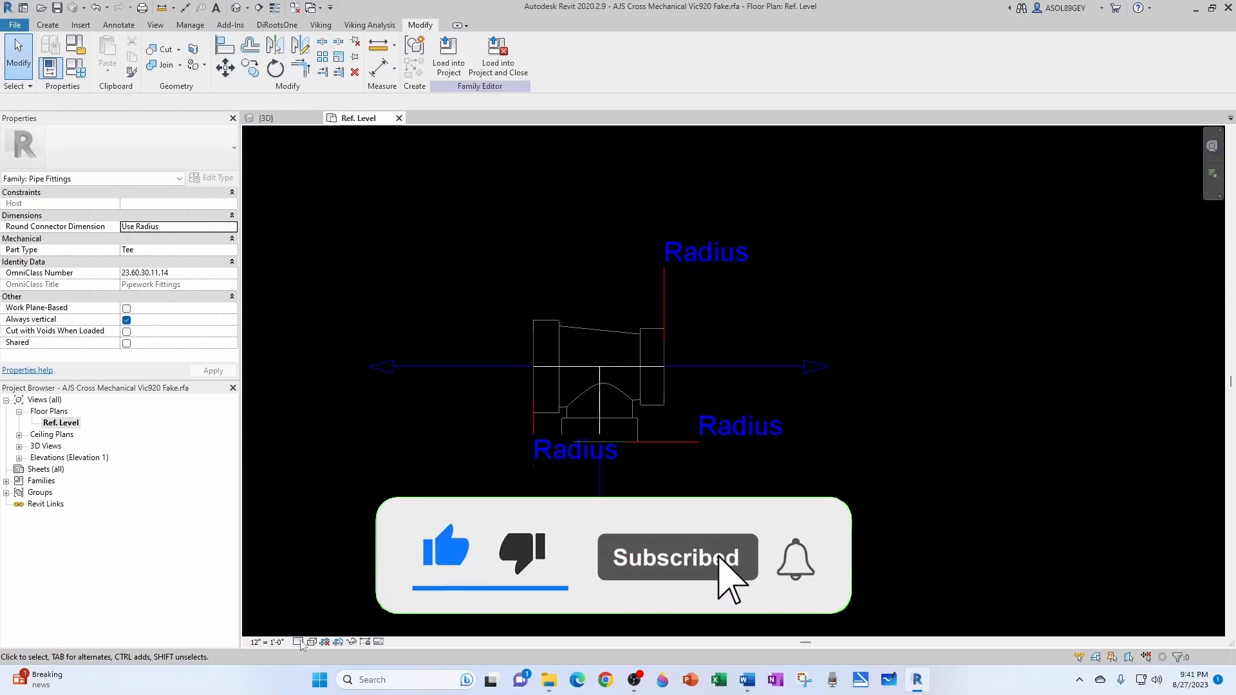
left_click(298, 642)
left_click(309, 615)
scroll(557, 435, "up", 5)
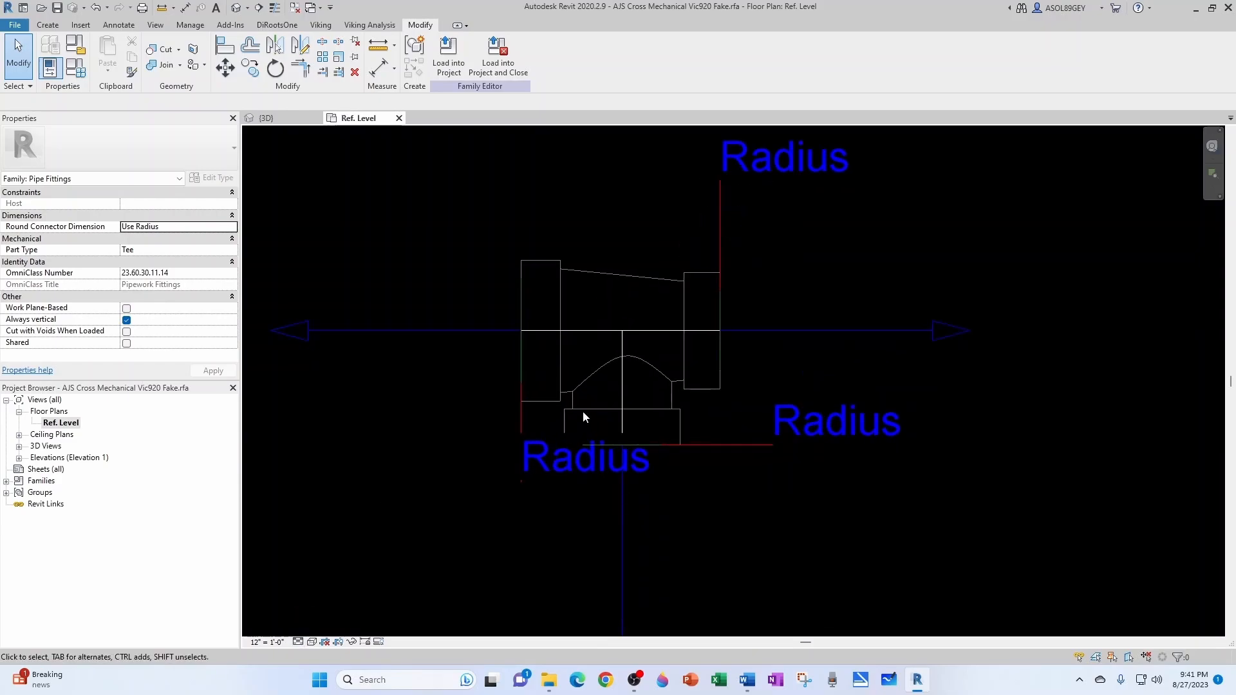
left_click(587, 326)
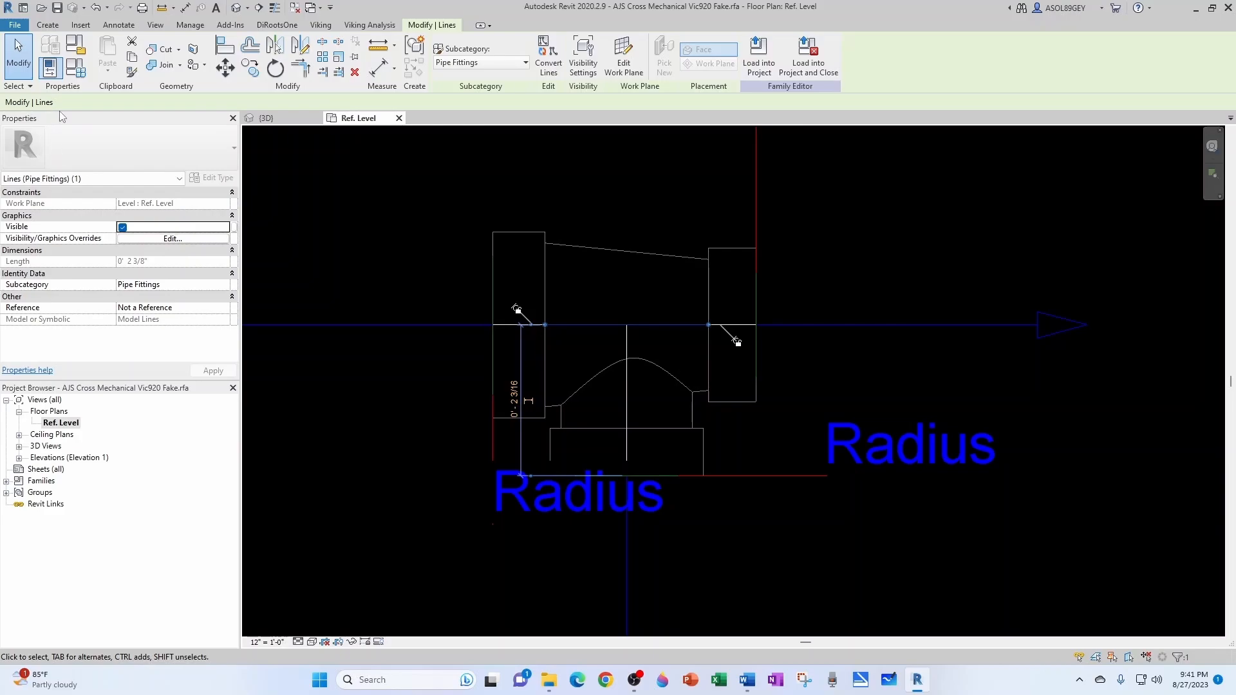
key("Escape")
left_click(625, 345)
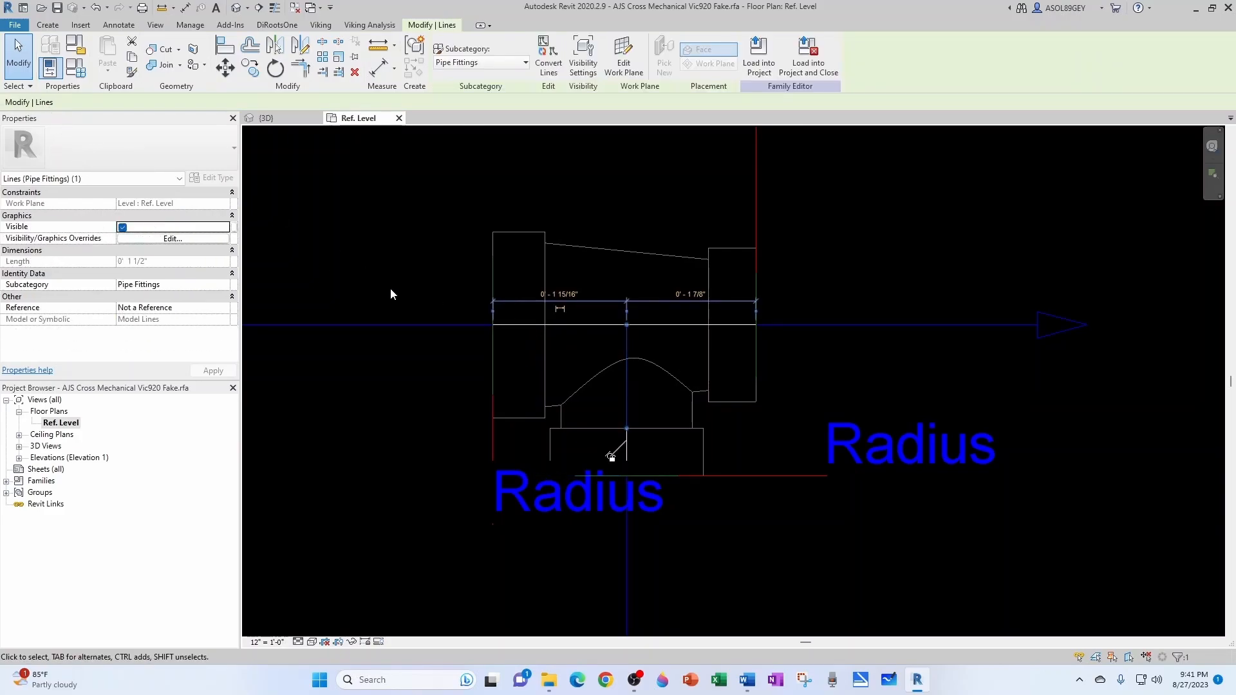
left_click(363, 553)
Step: Set the floor plan's detail level to Fine
left_click(299, 641)
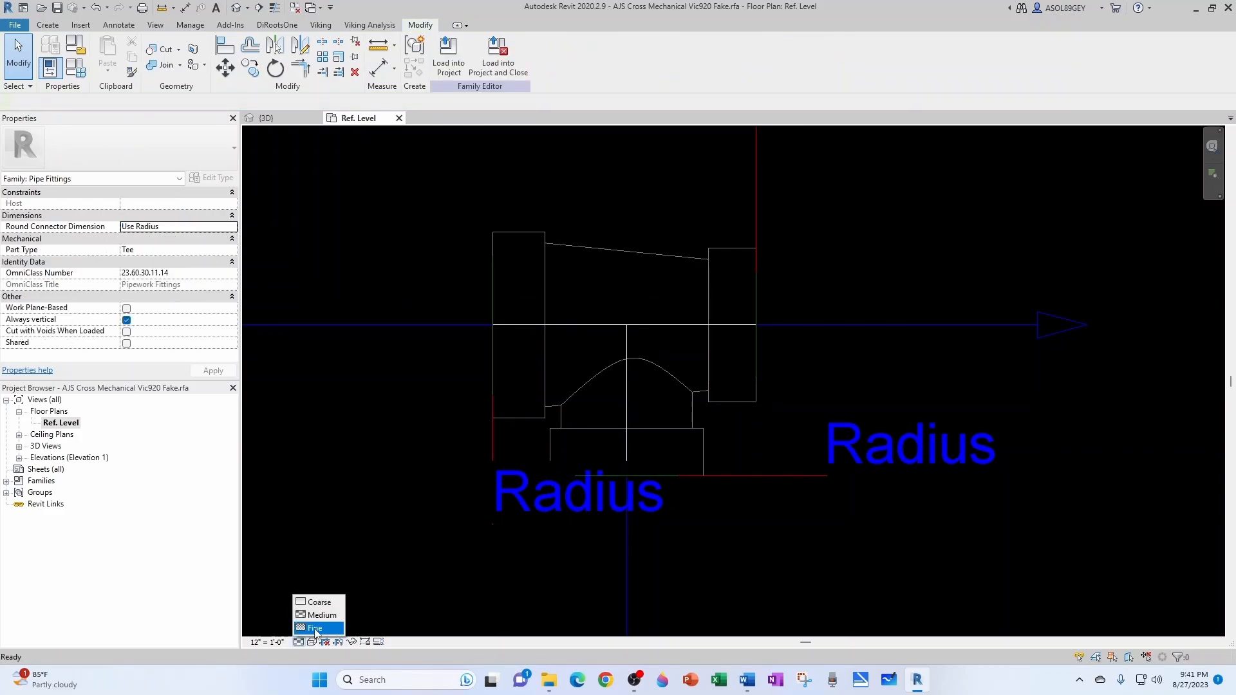
left_click(314, 628)
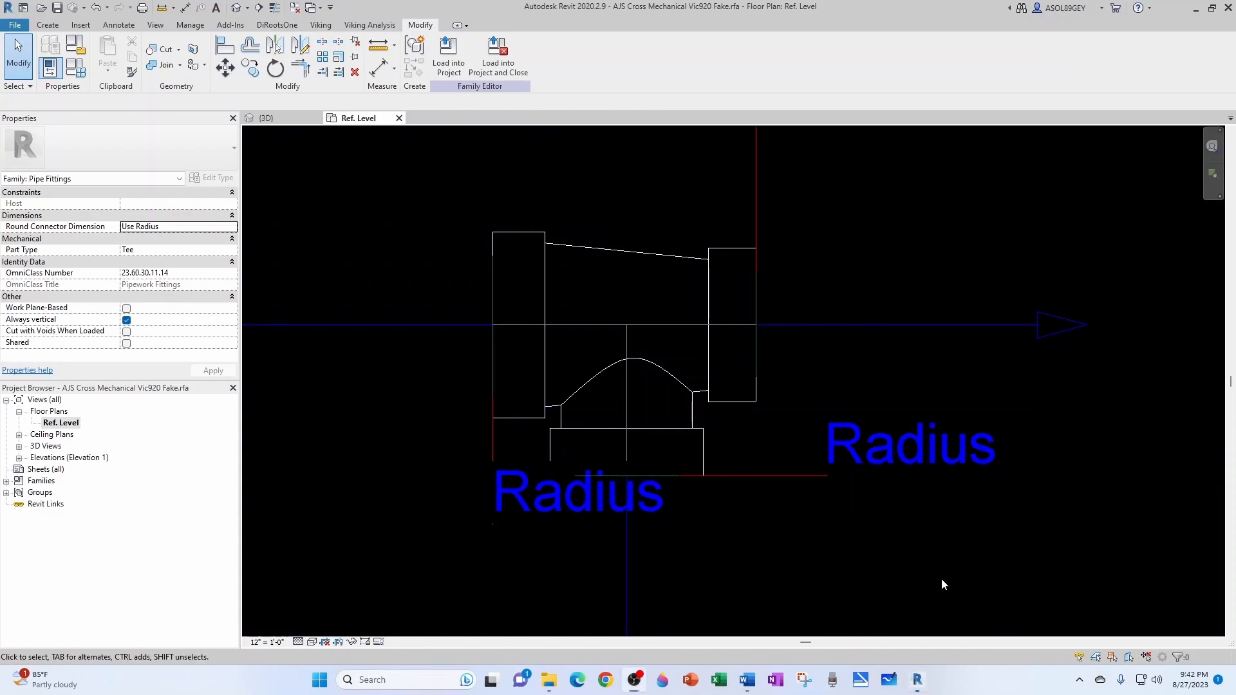
scroll(740, 489, "down", 2)
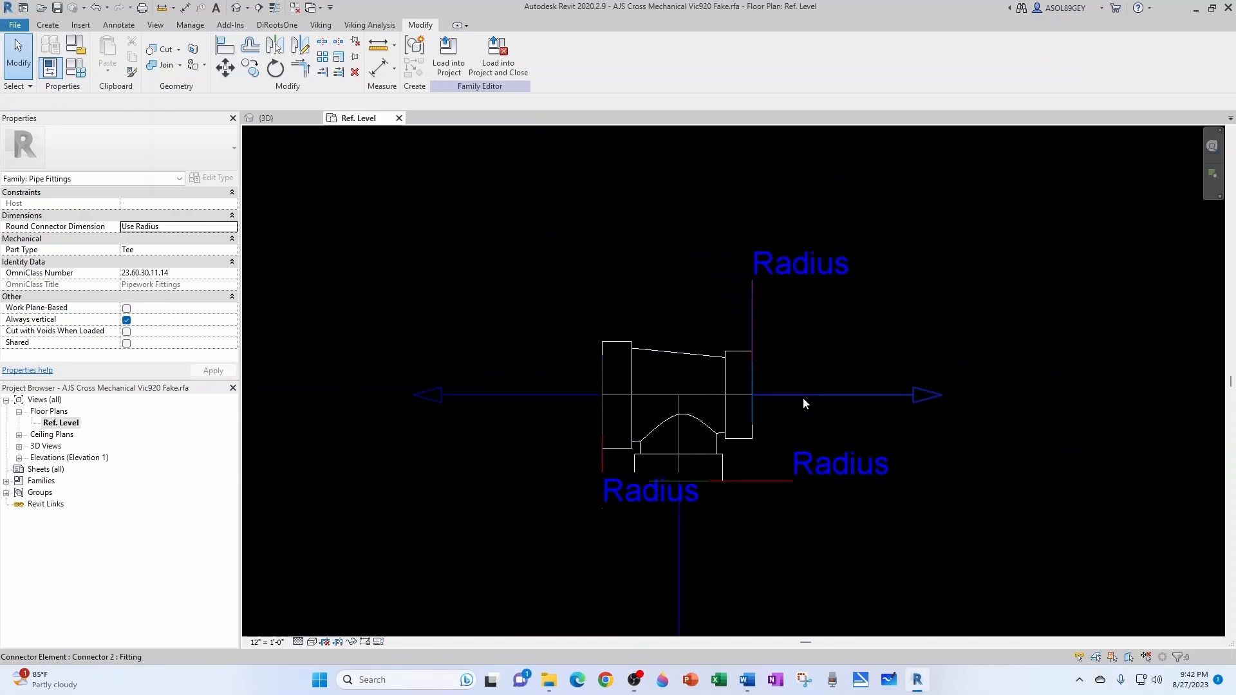
Step: Examine the family category and part type settings, and the Standard type's parameters and formulas in Family Types
left_click(76, 50)
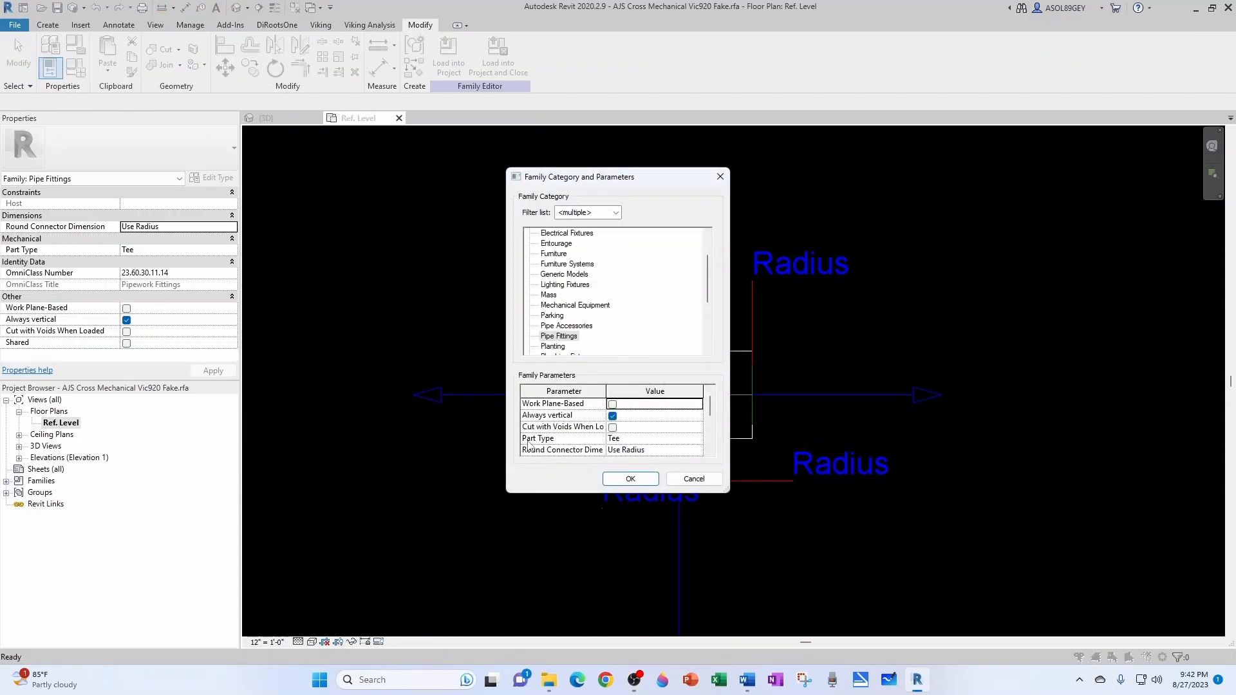
key("Return")
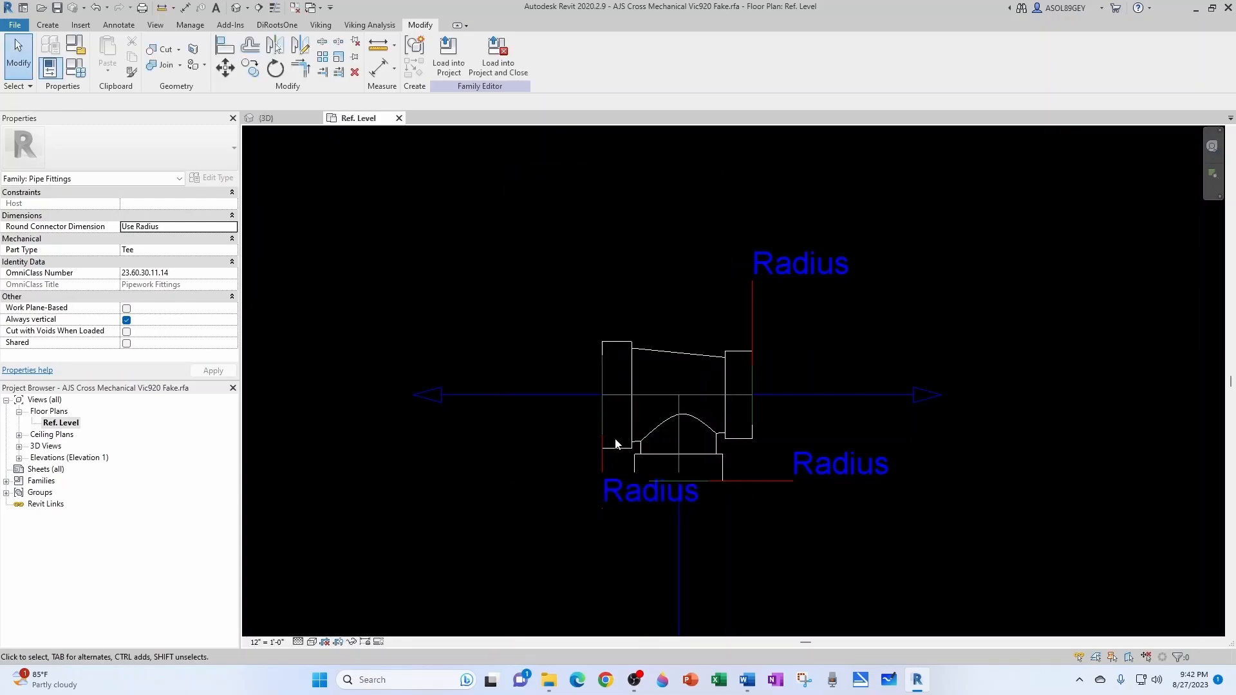
left_click(77, 70)
left_click(677, 135)
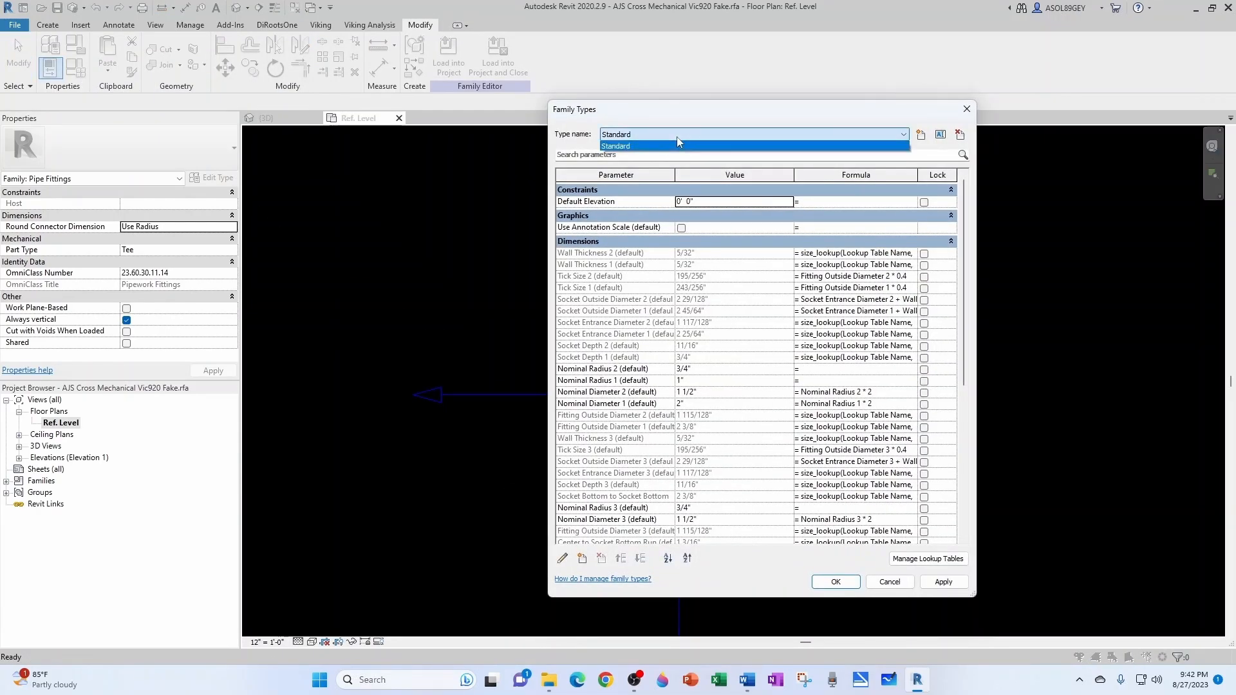
left_click(613, 147)
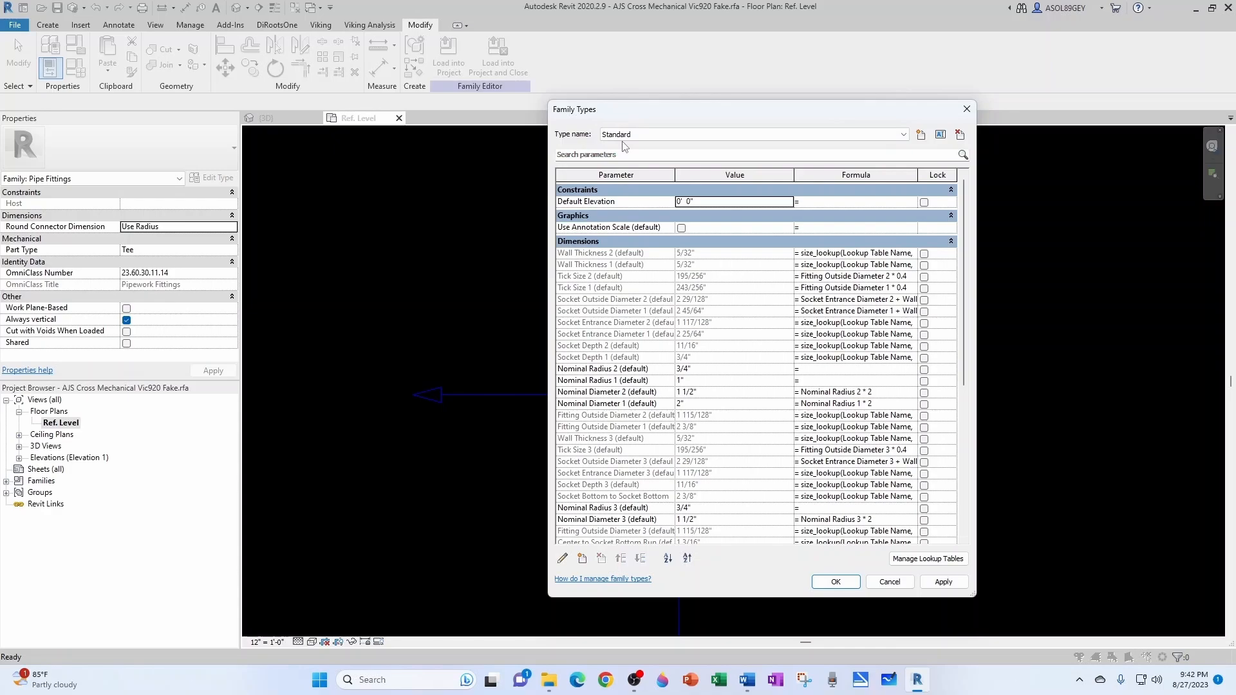
scroll(696, 349, "down", 9)
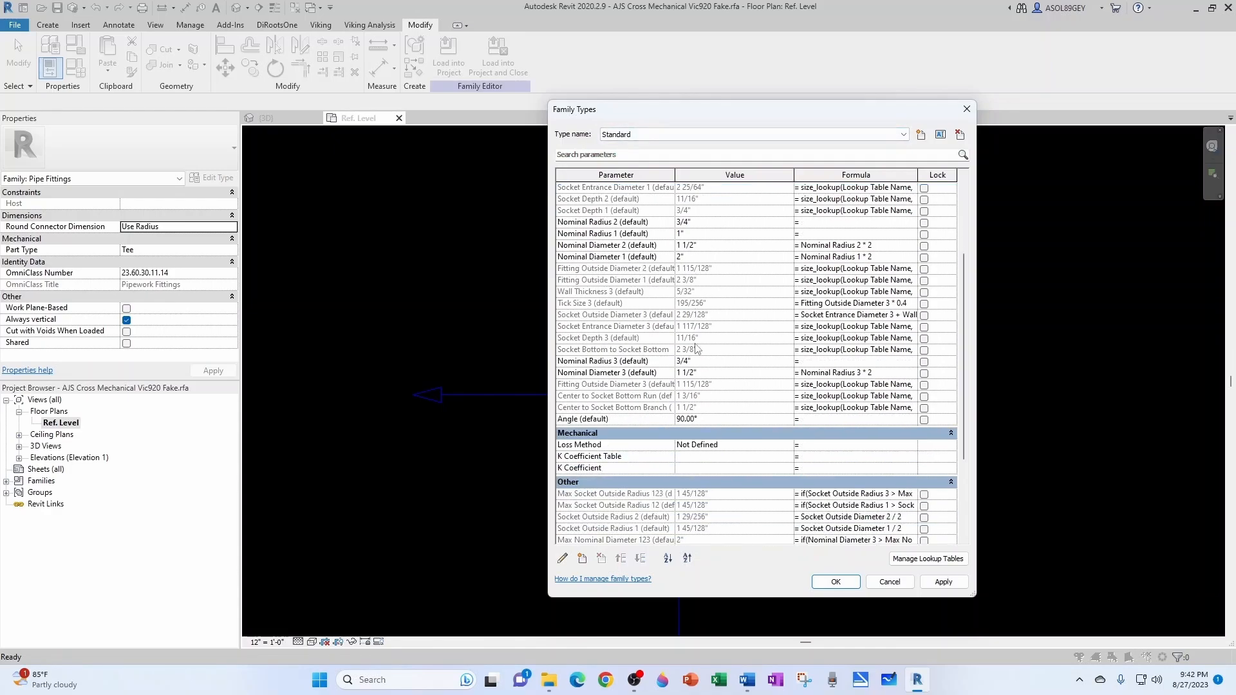
scroll(696, 349, "down", 2)
scroll(737, 354, "up", 8)
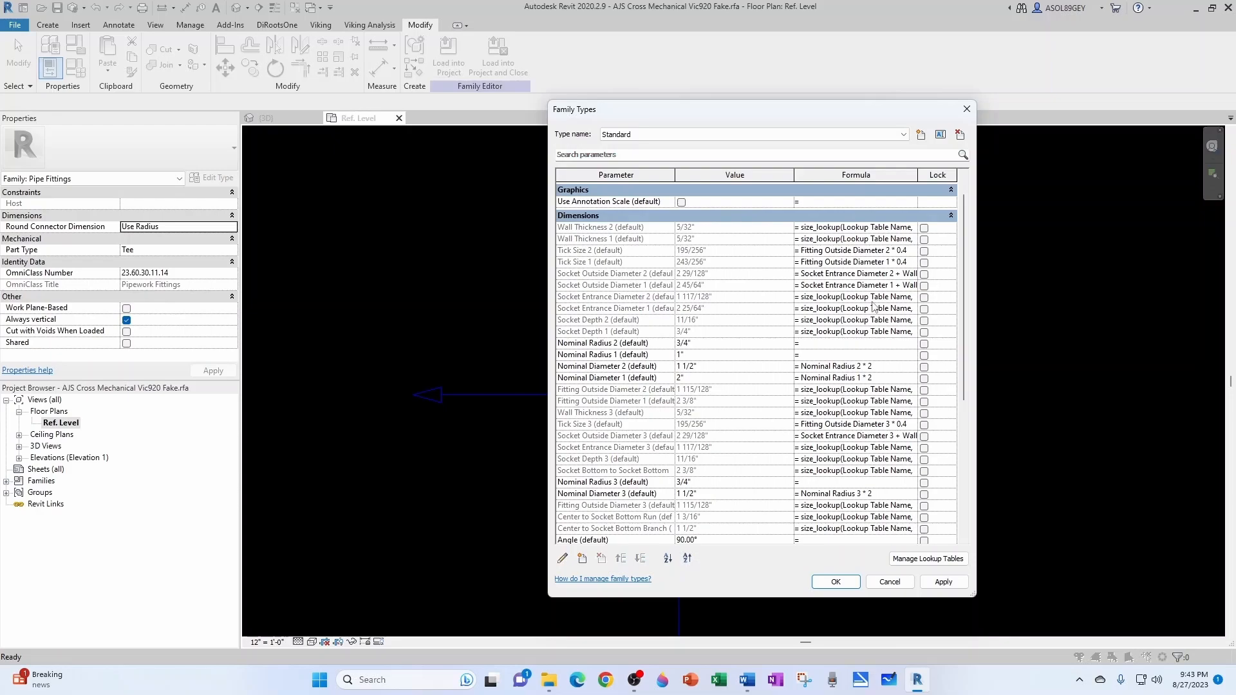
key("Escape")
Step: Turn the display of annotation categories back on in the Ref. Level floor plan
key("v")
key("g")
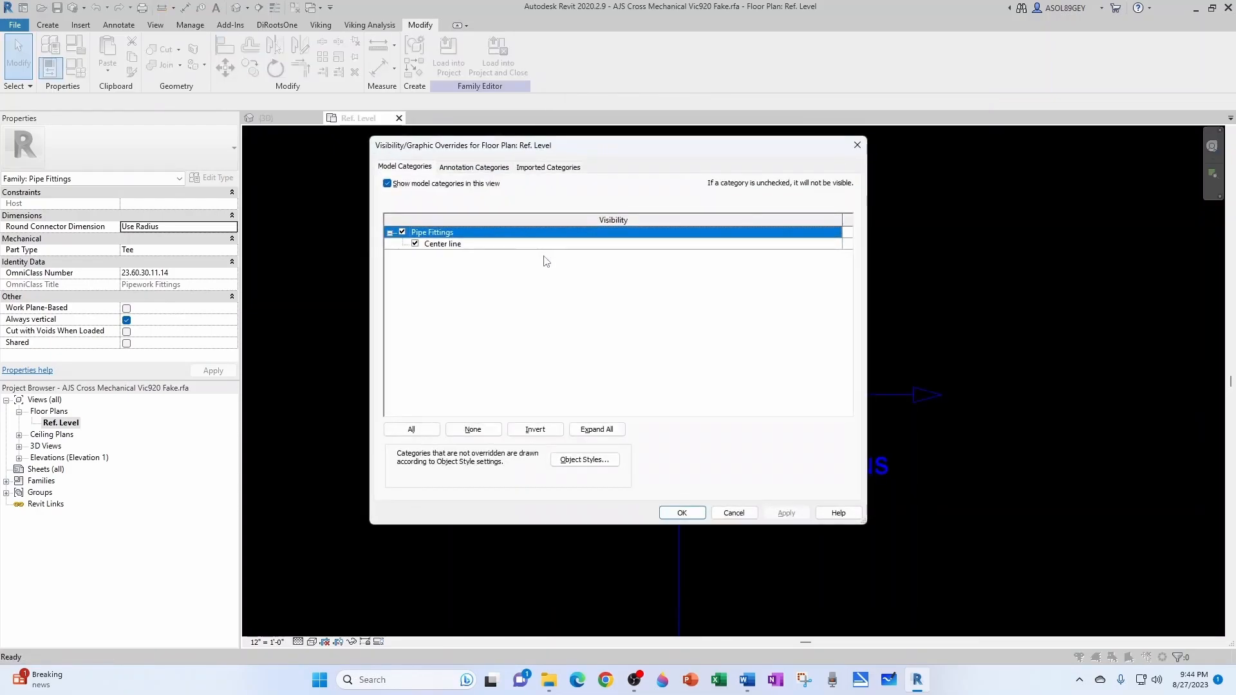
left_click(473, 169)
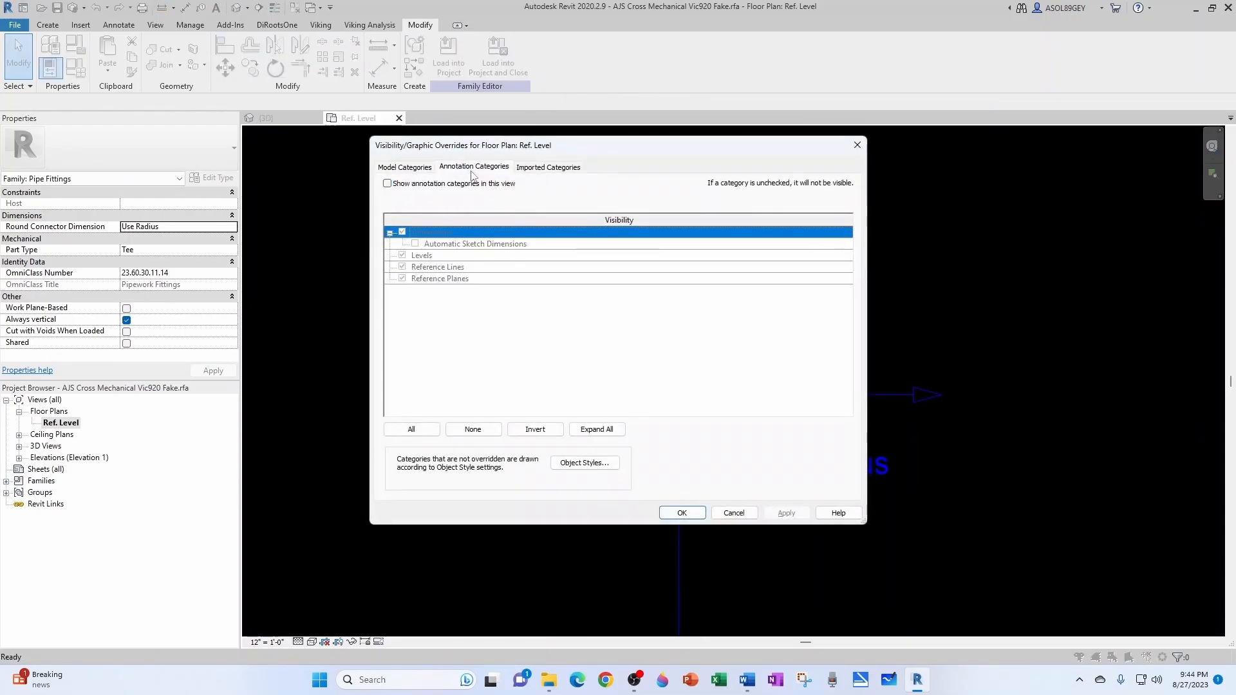
left_click(386, 183)
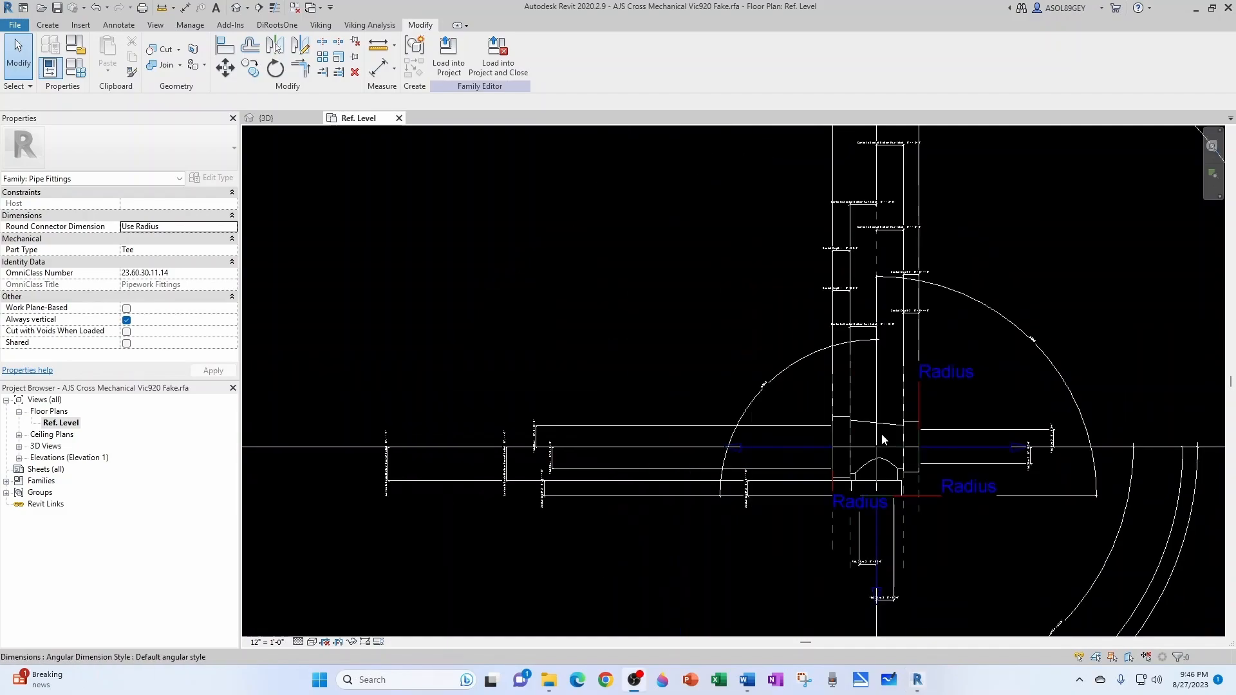
Step: Examine the labelled dimensions around the tee, including Socket Depth 1 and 2 and the Center to Socket Bottom Run and Branch labels
scroll(881, 436, "up", 6)
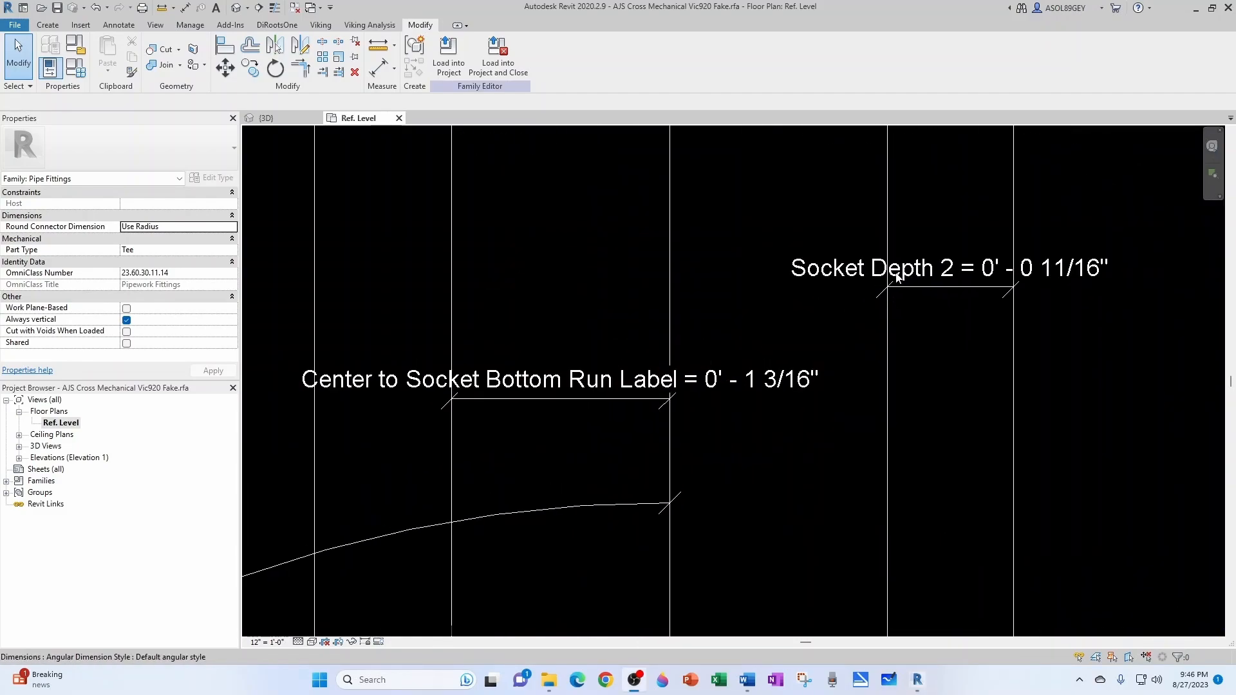
scroll(899, 365, "down", 6)
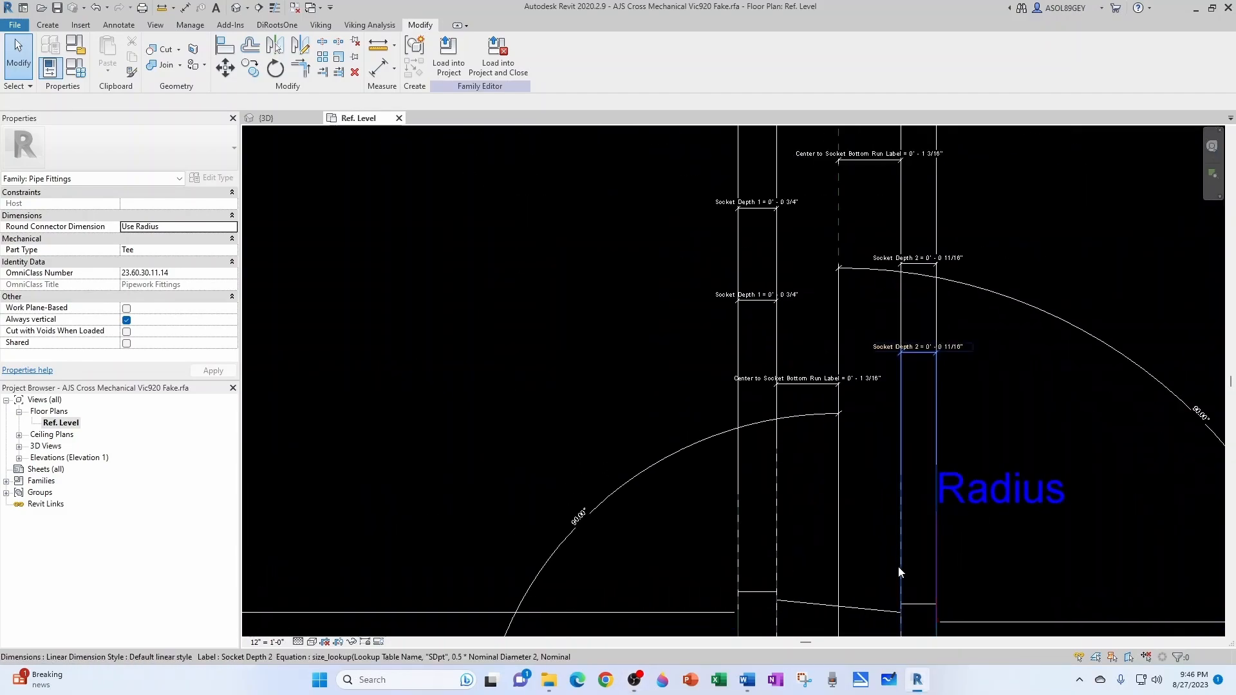
scroll(848, 452, "up", 2)
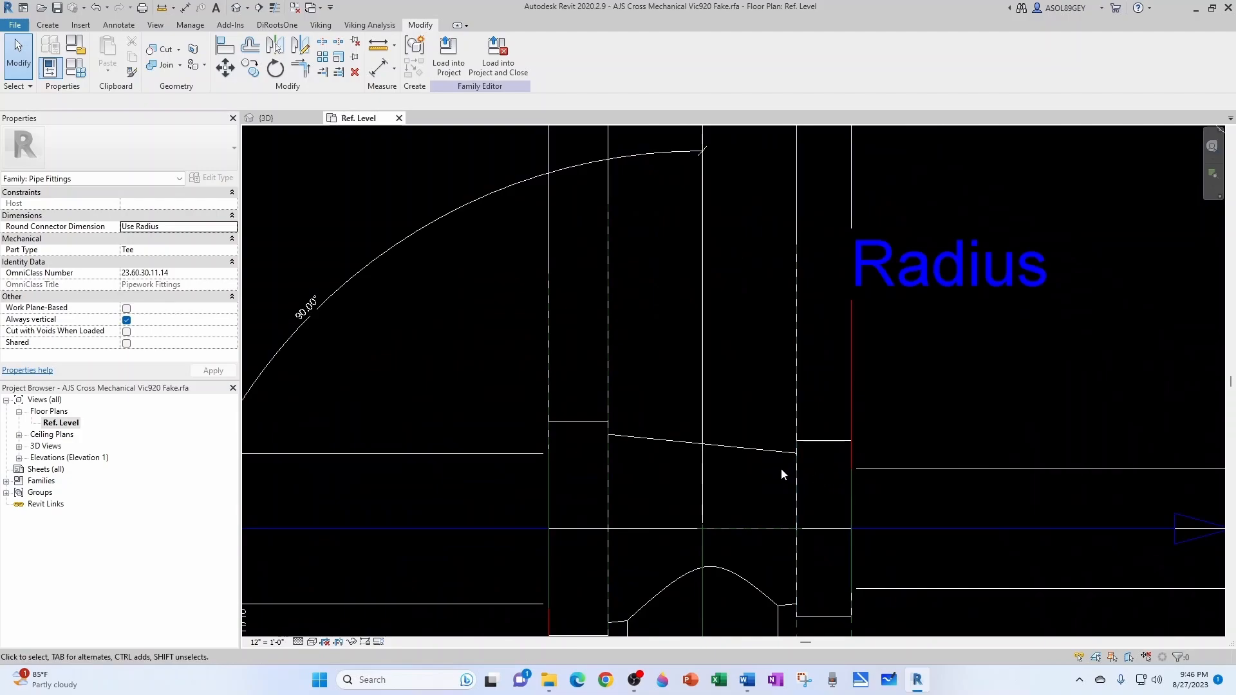
scroll(816, 465, "down", 3)
scroll(817, 300, "up", 2)
scroll(807, 296, "down", 2)
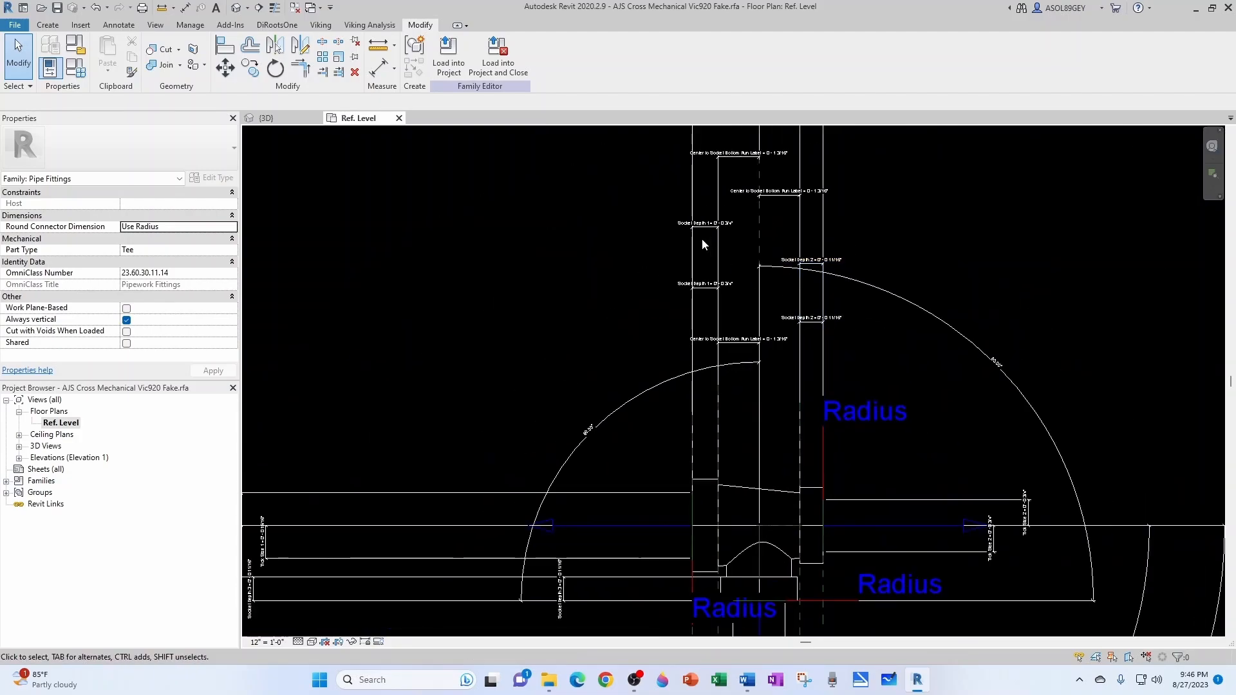
scroll(701, 236, "up", 3)
middle_click_drag(701, 237, 708, 516)
scroll(693, 258, "up", 2)
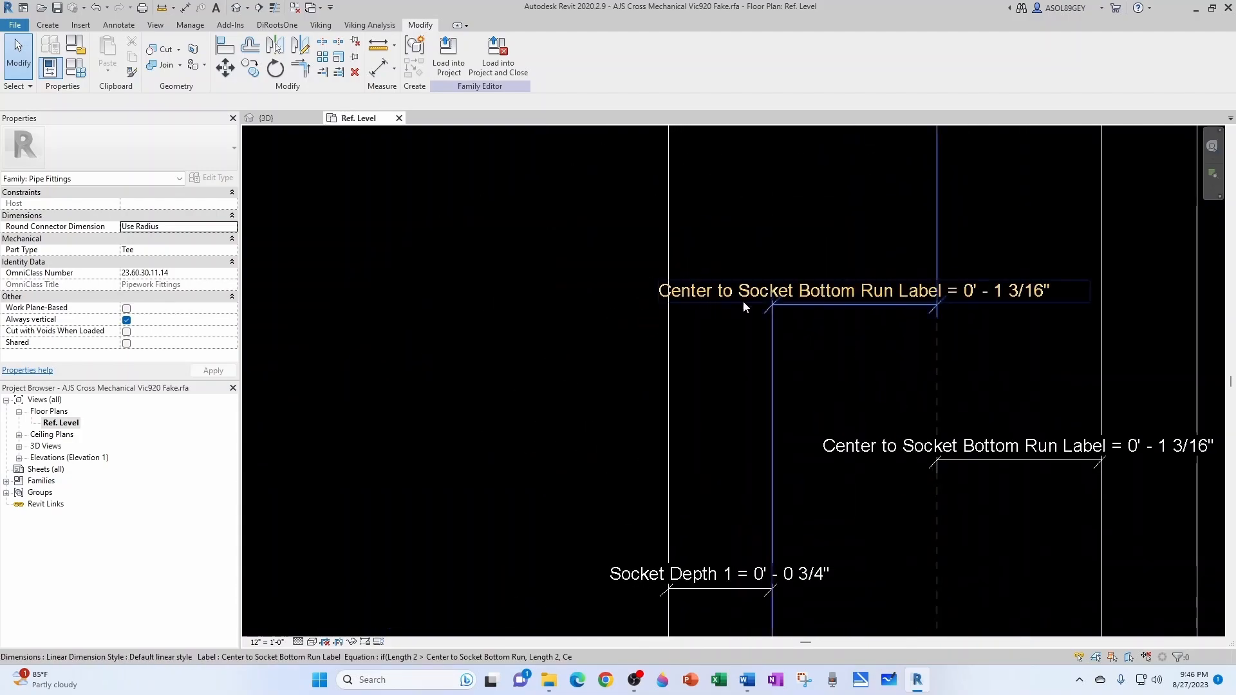
scroll(837, 323, "down", 4)
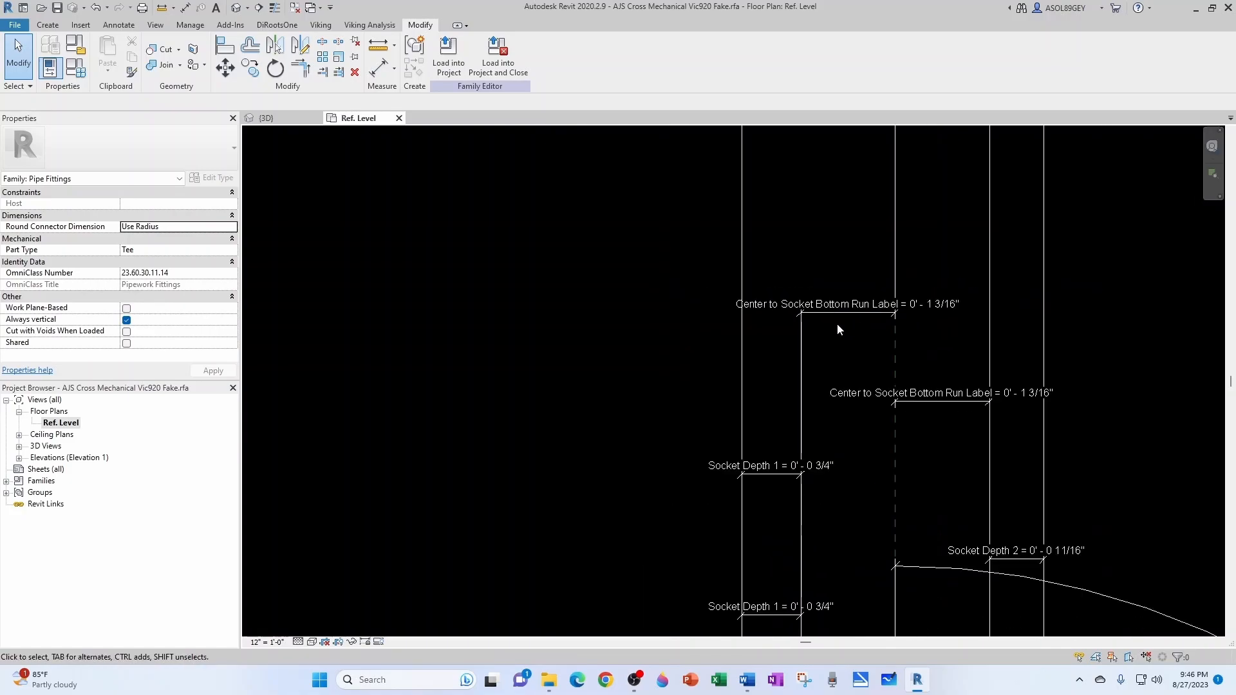
scroll(830, 327, "down", 2)
scroll(545, 458, "up", 6)
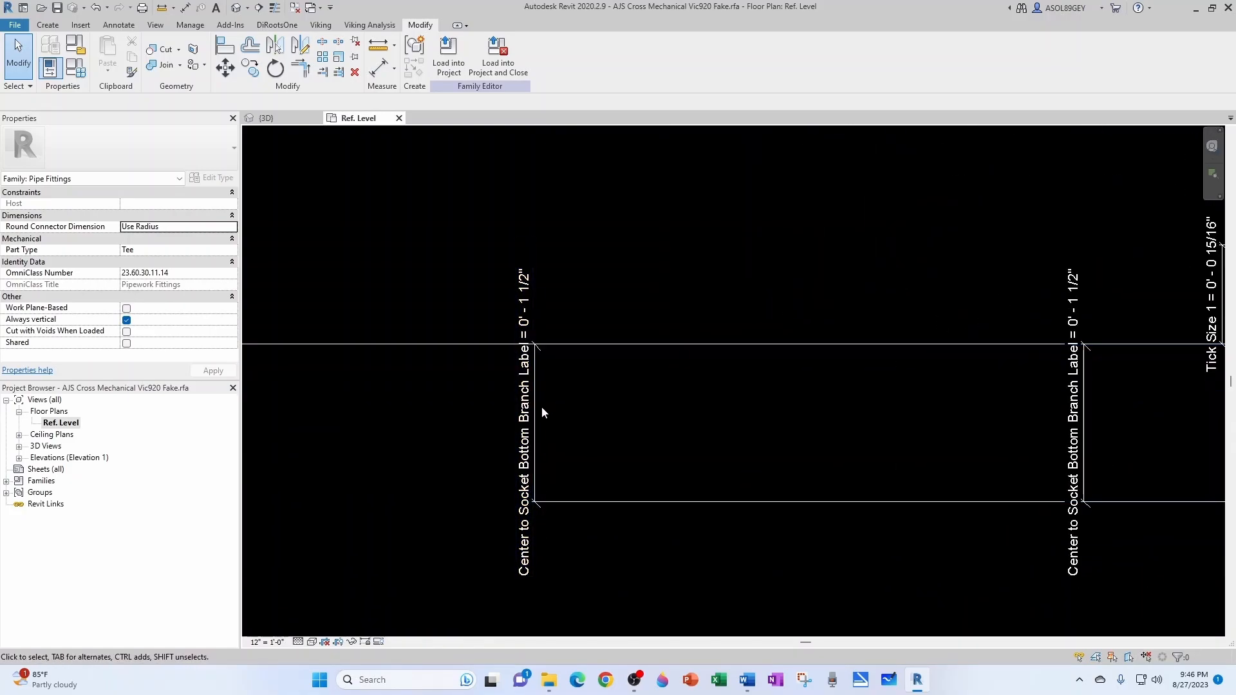
Step: Examine the size_lookup formulas of the Standard type in Family Types and select the Lookup Table Name parameter
left_click(76, 70)
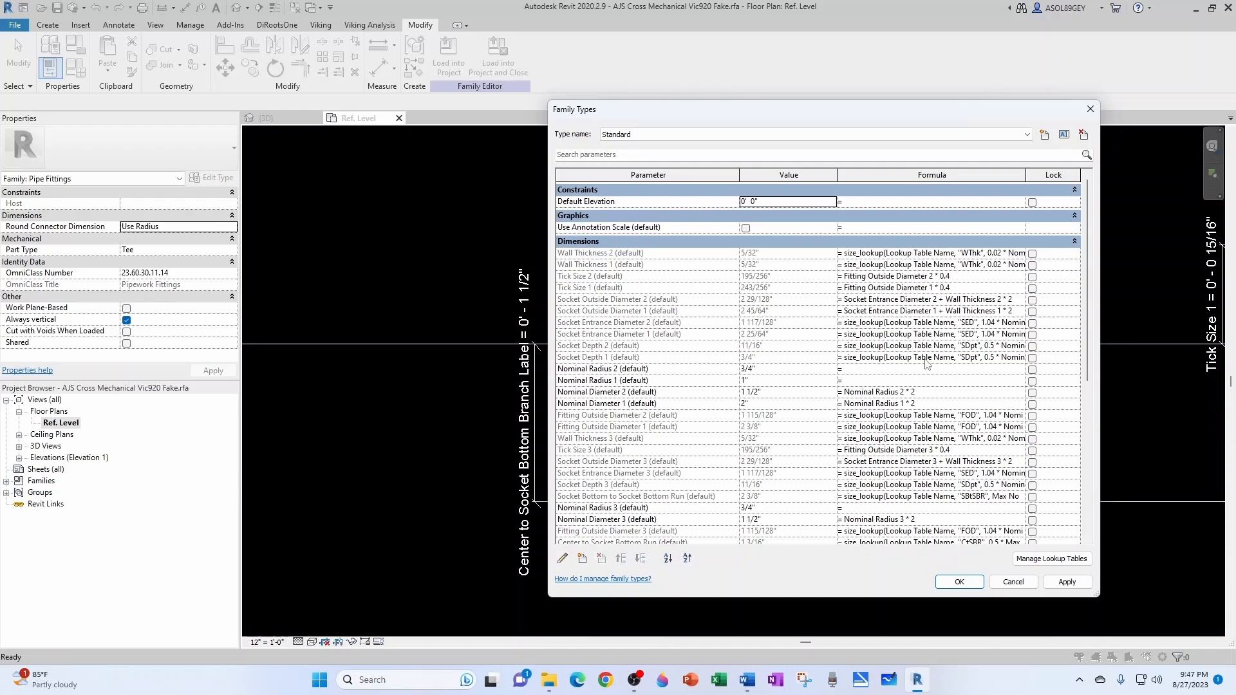
scroll(690, 427, "down", 2)
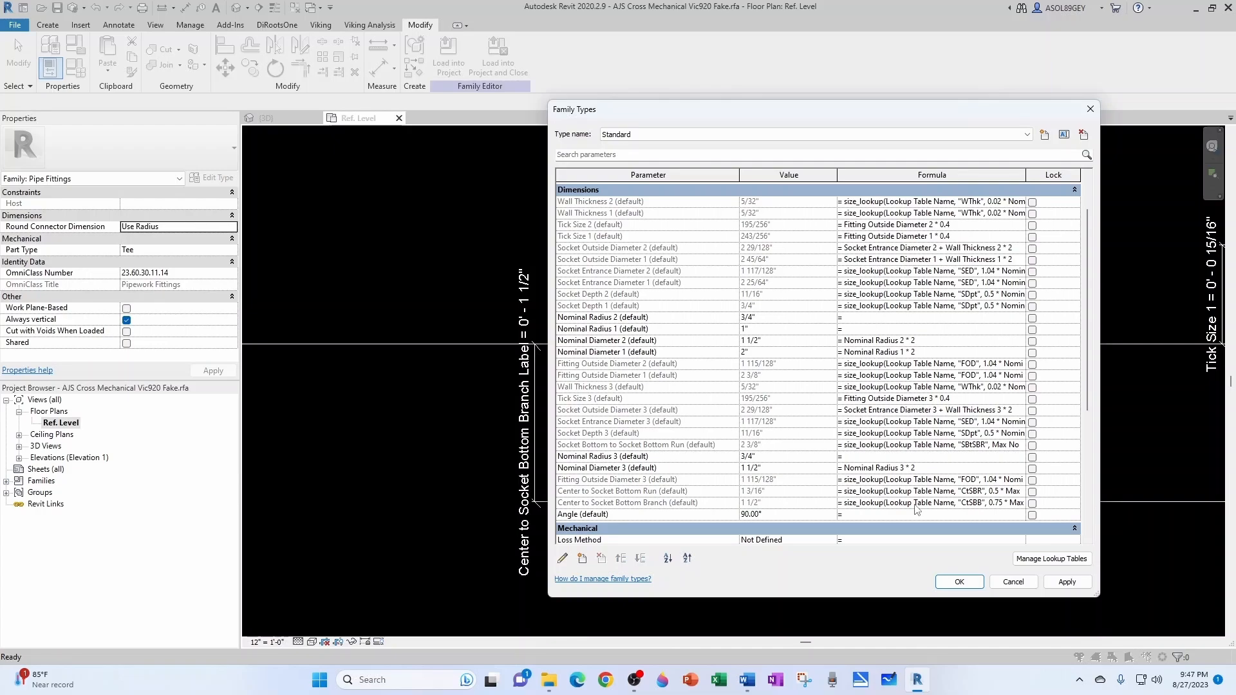
scroll(926, 361, "down", 4)
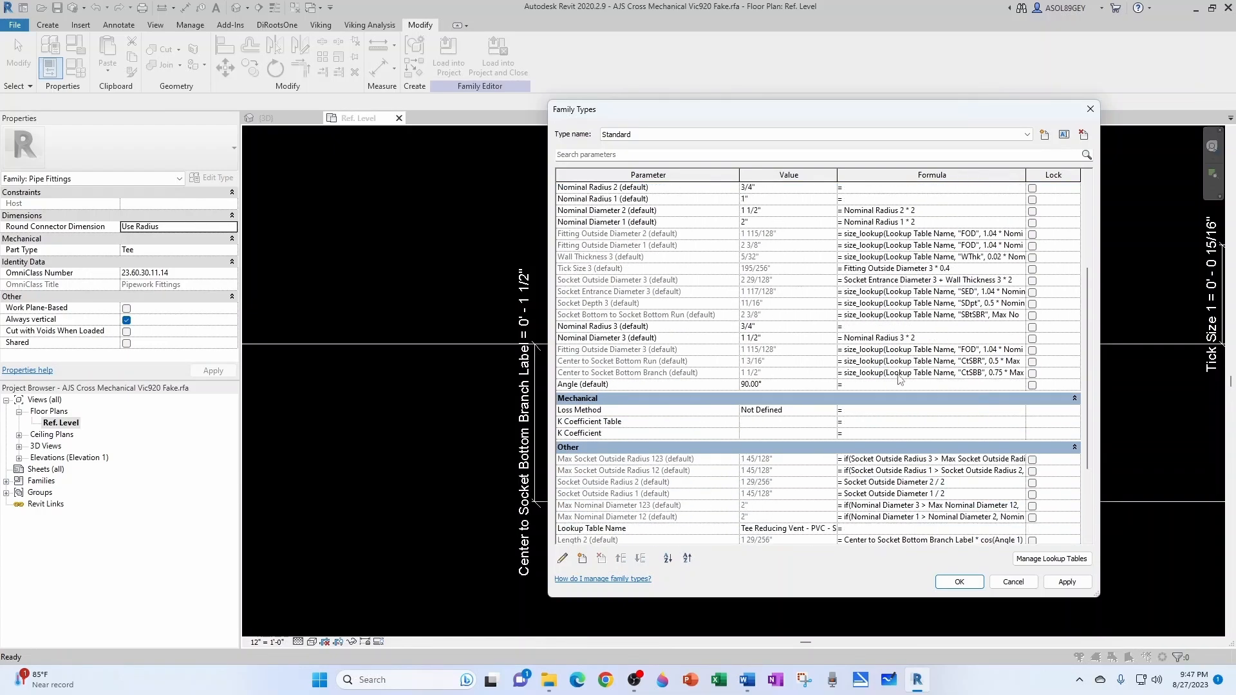
scroll(899, 378, "down", 4)
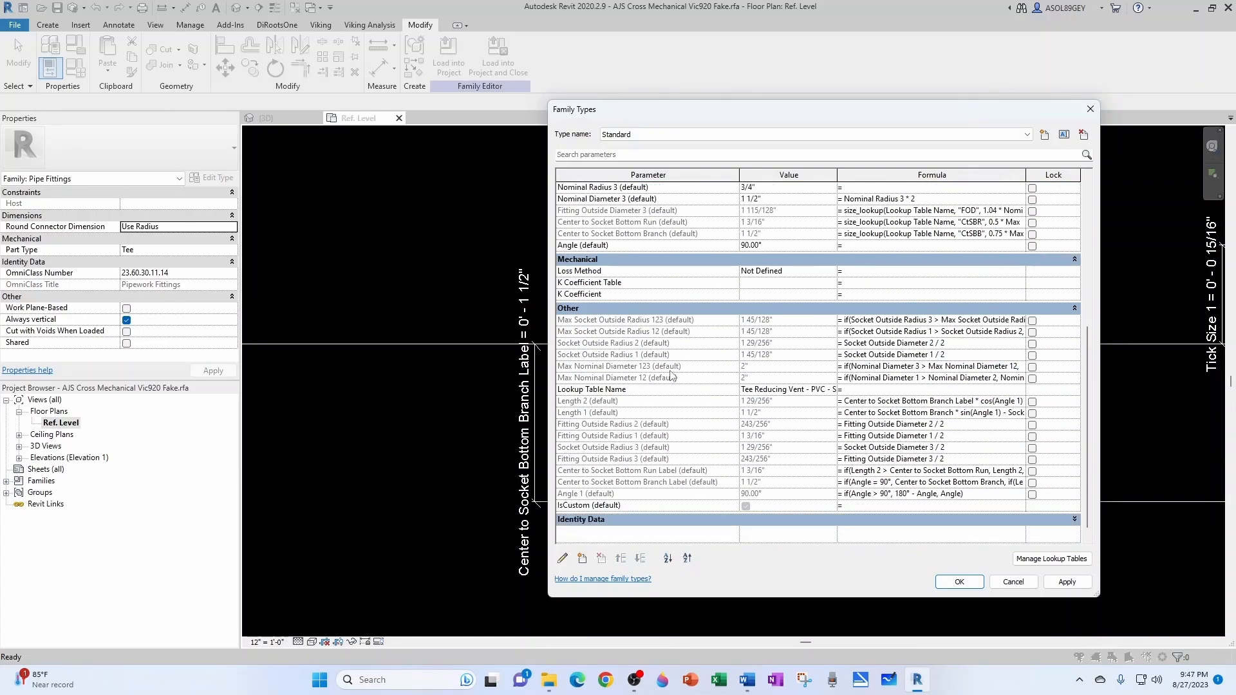
left_click(631, 391)
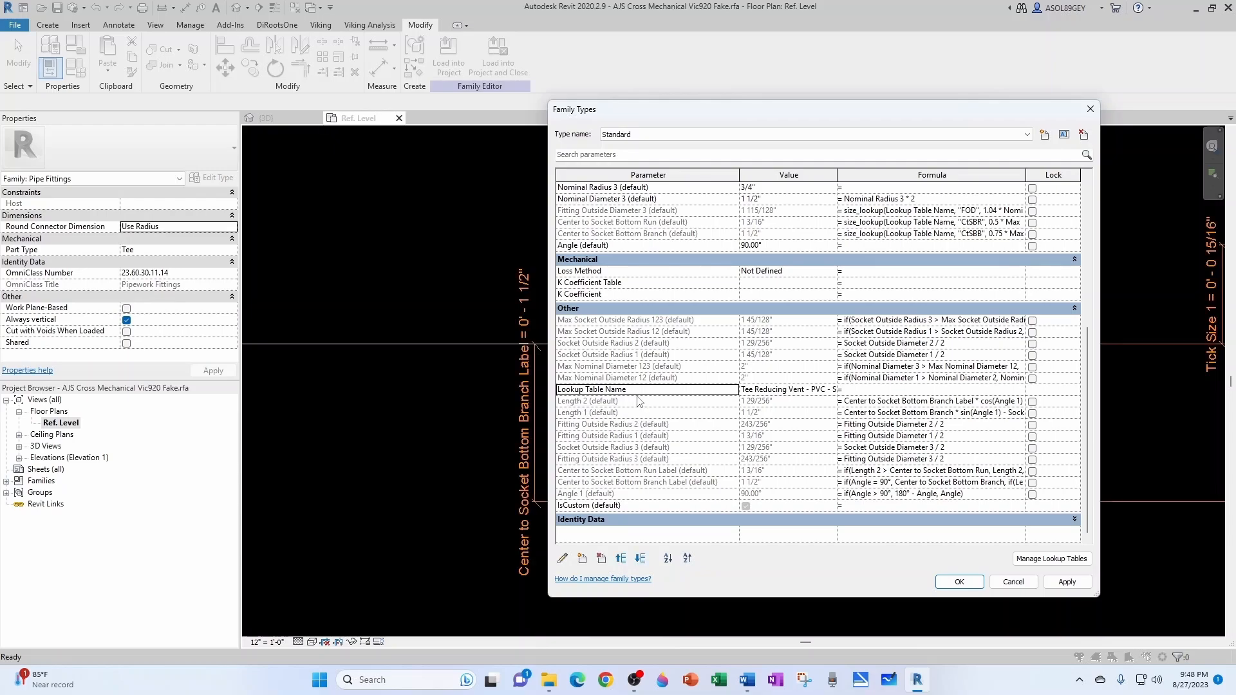
Step: Widen the Value column in Family Types and select the full Lookup Table Name value of the Standard type
left_click_drag(839, 177, 921, 175)
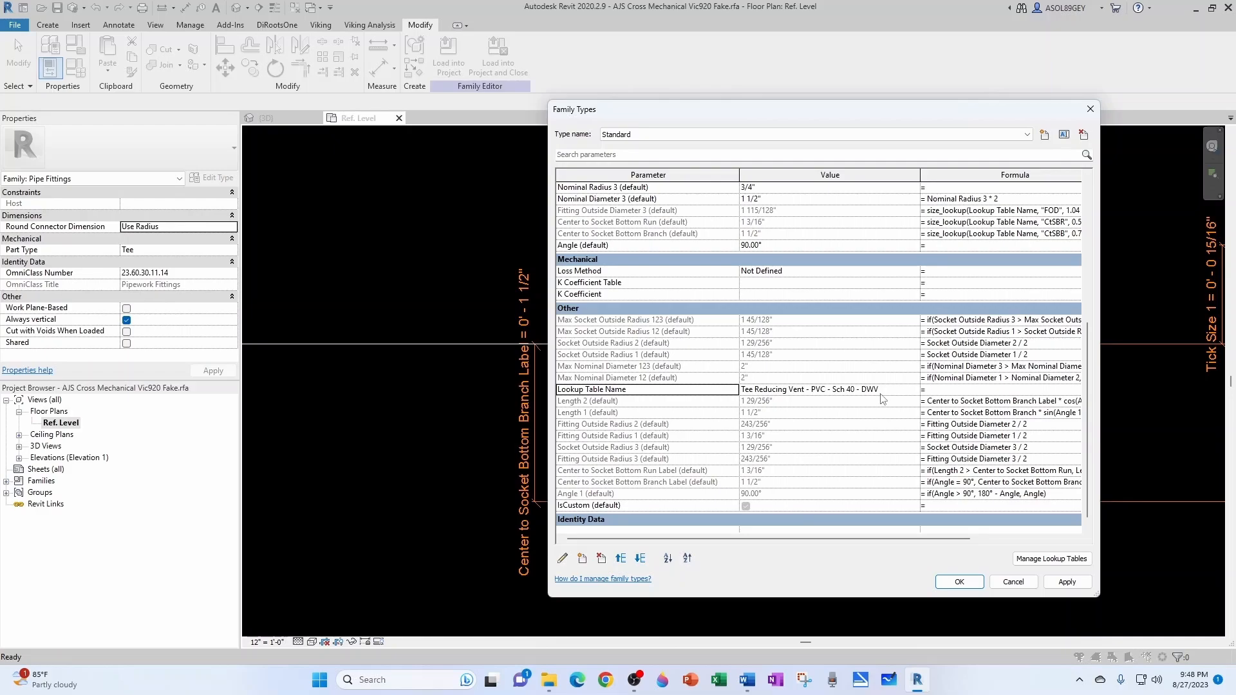
left_click(860, 393)
left_click_drag(878, 392, 713, 393)
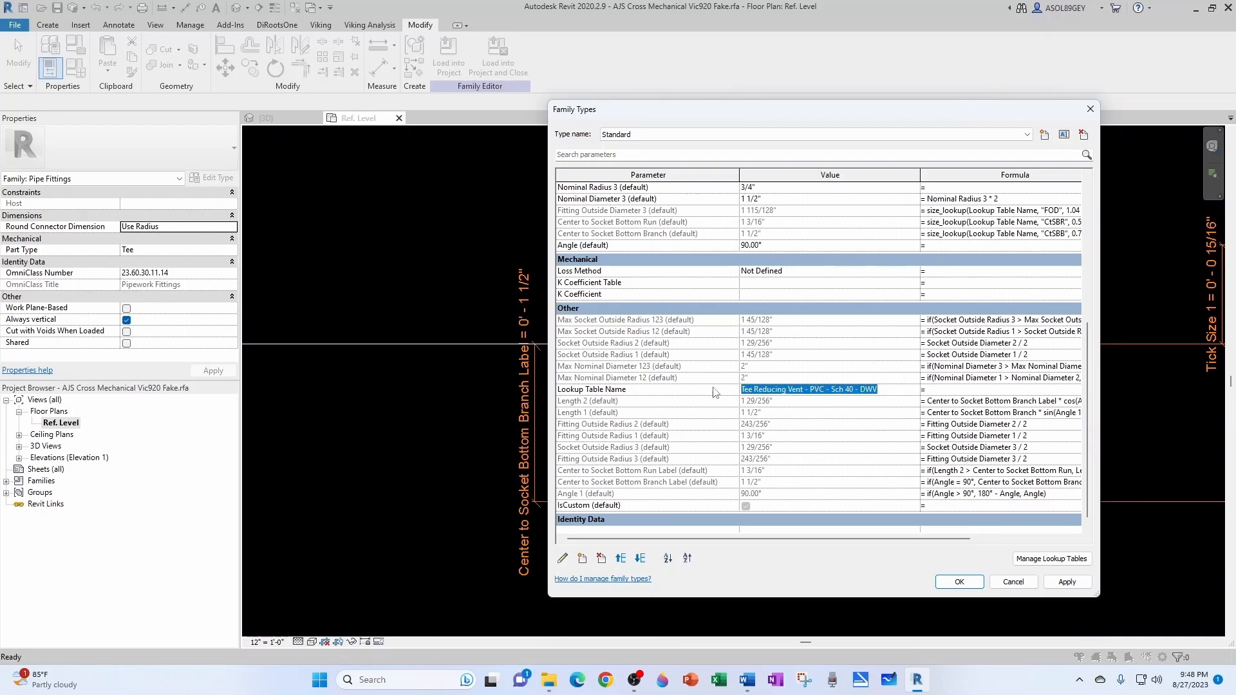
key("alt+Tab")
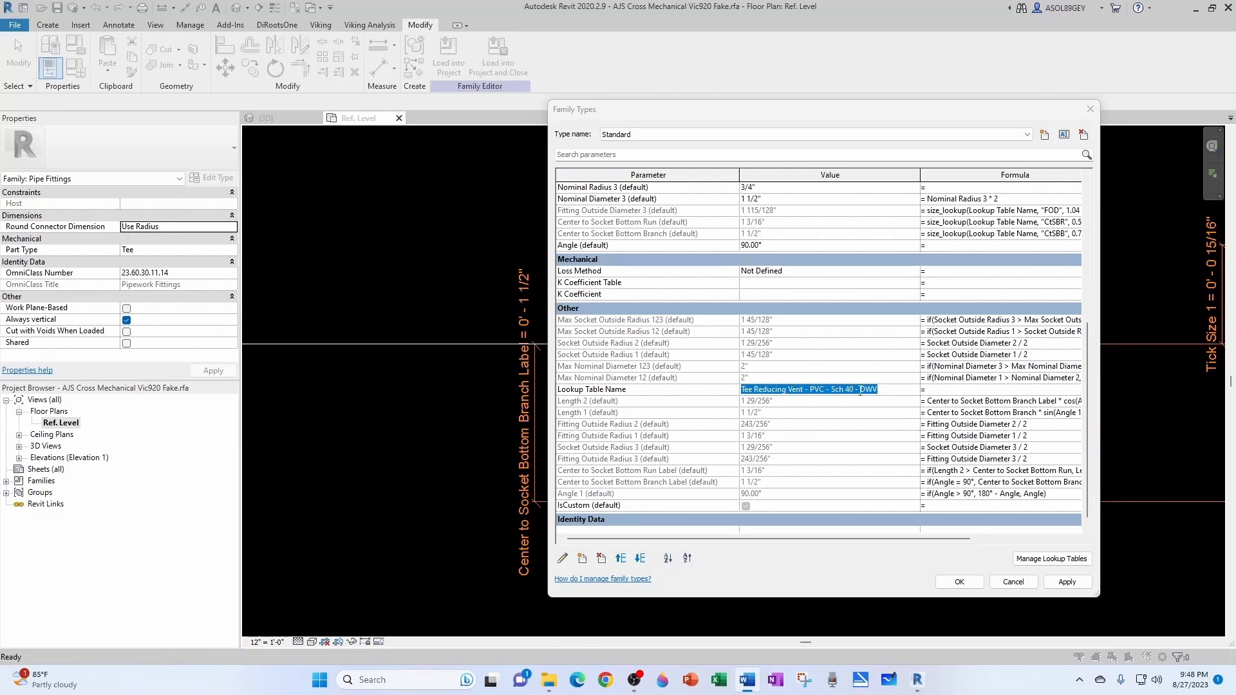
Step: Examine the family's embedded lookup table and its import and export options, and close Family Types without changes
left_click(1051, 558)
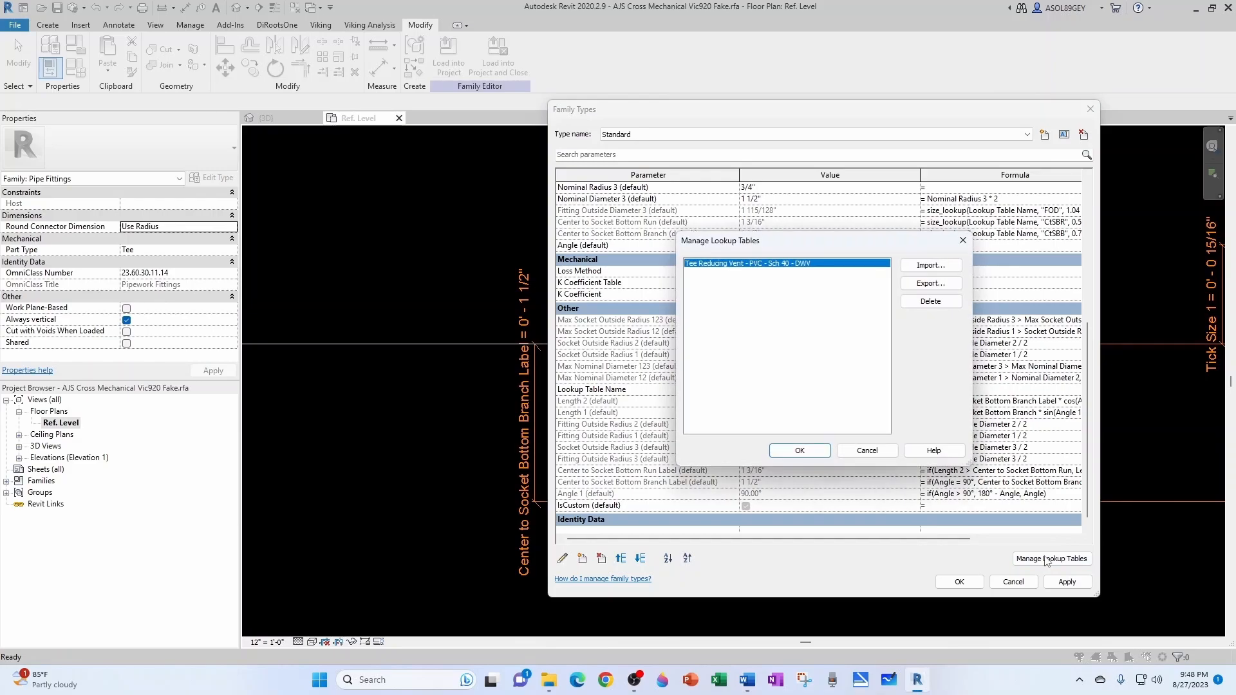
left_click(915, 284)
key("Return")
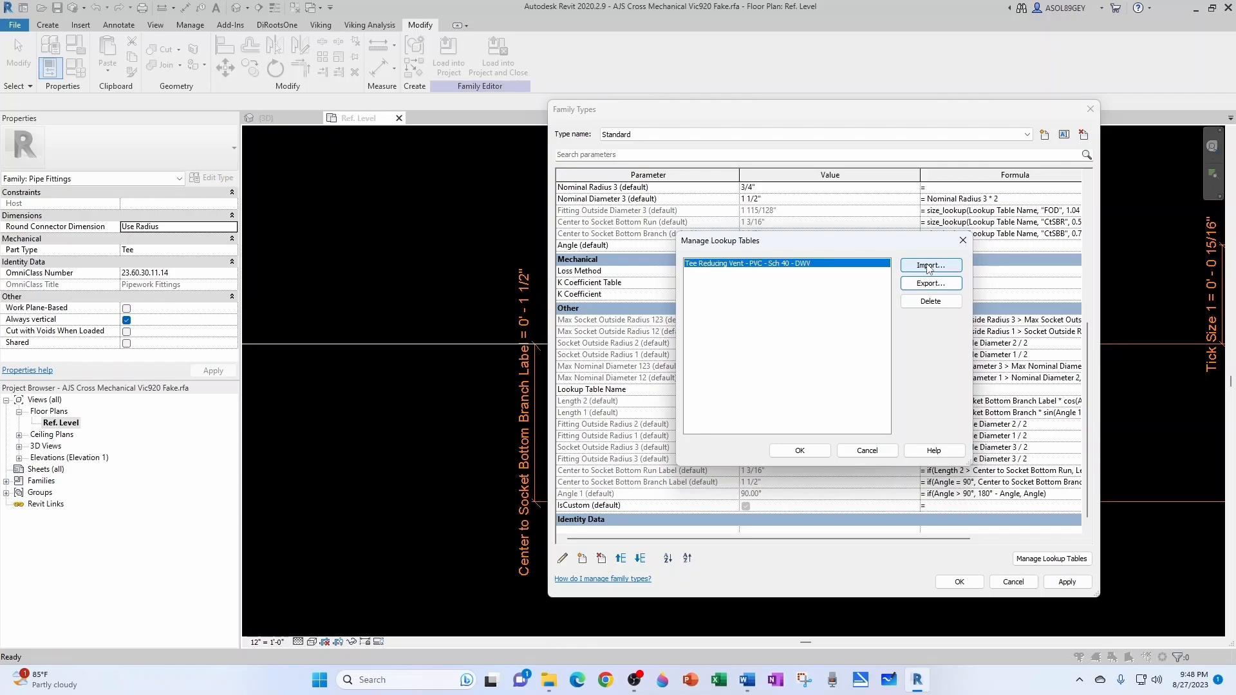
left_click(867, 450)
left_click(1015, 583)
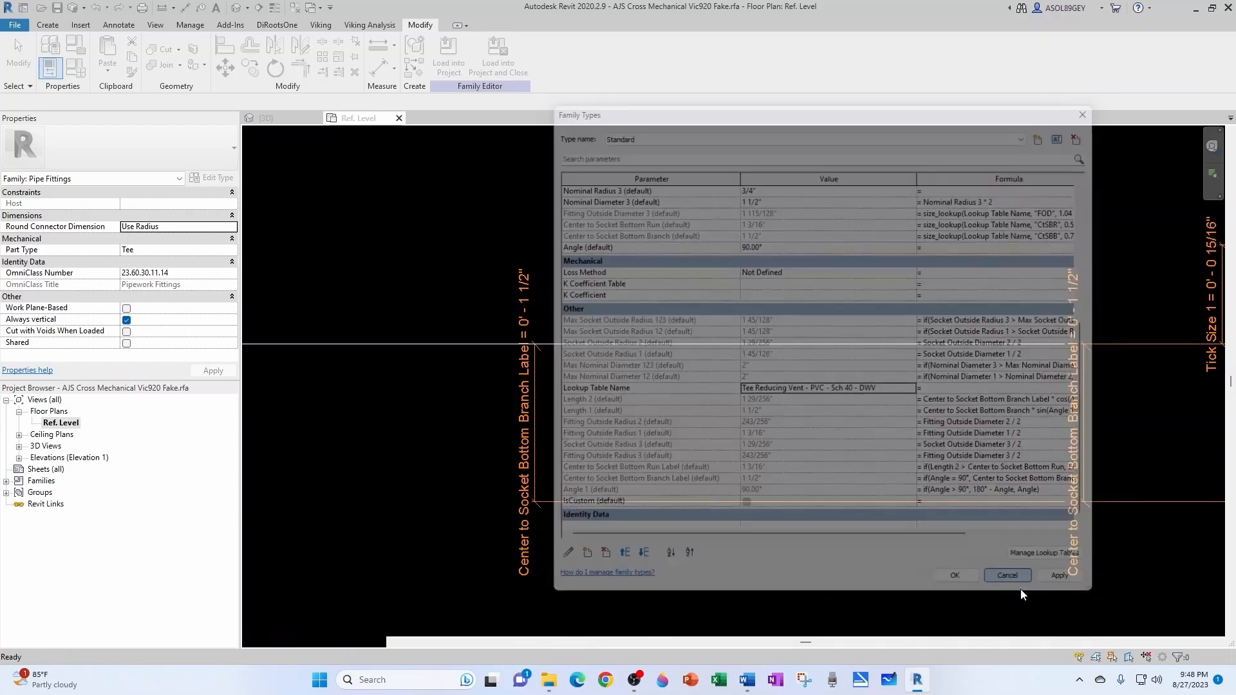
Step: Switch to File Explorer, go to RVT 2020\Lookup Tables\Pipe and locate Tee Reducing Vent - PVC - Sch 40 - DWV.csv
left_click(547, 681)
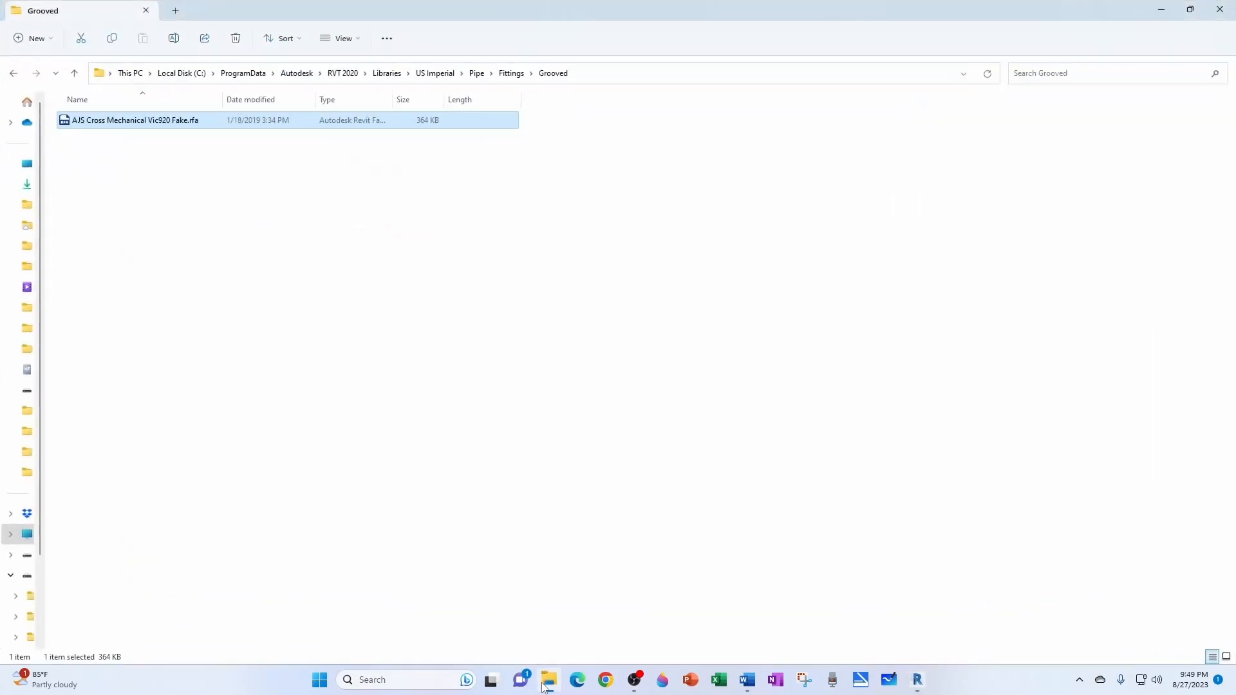
left_click(343, 73)
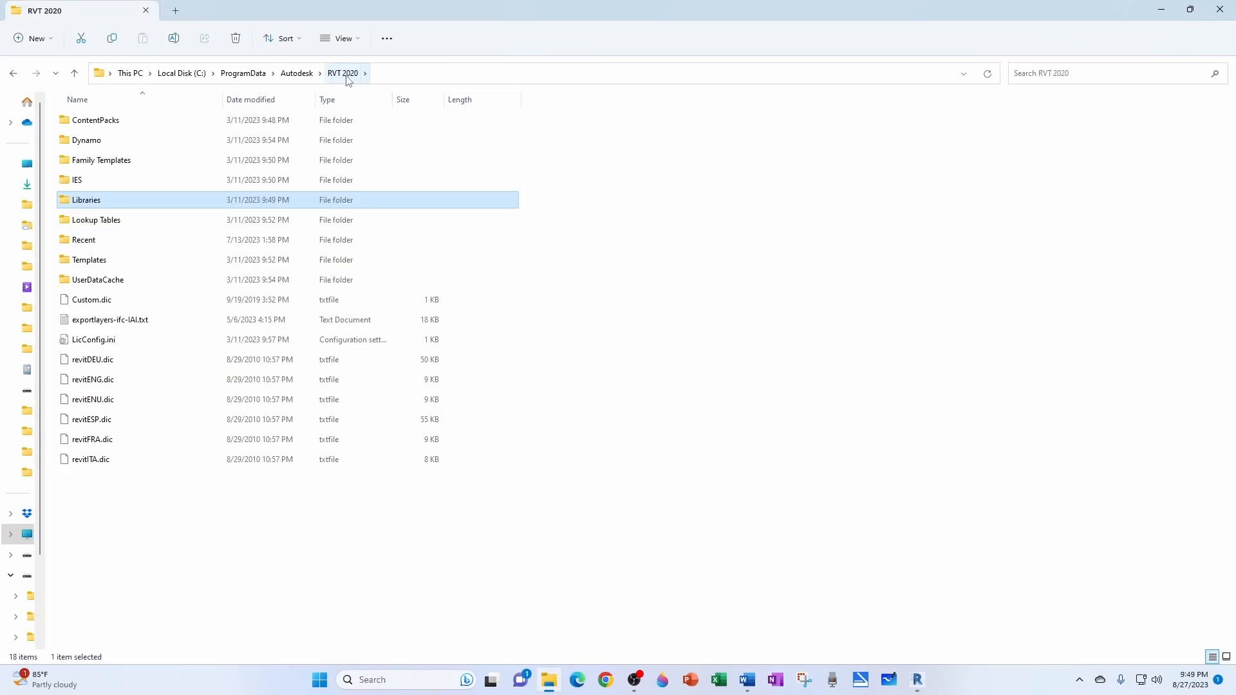
double_click(110, 222)
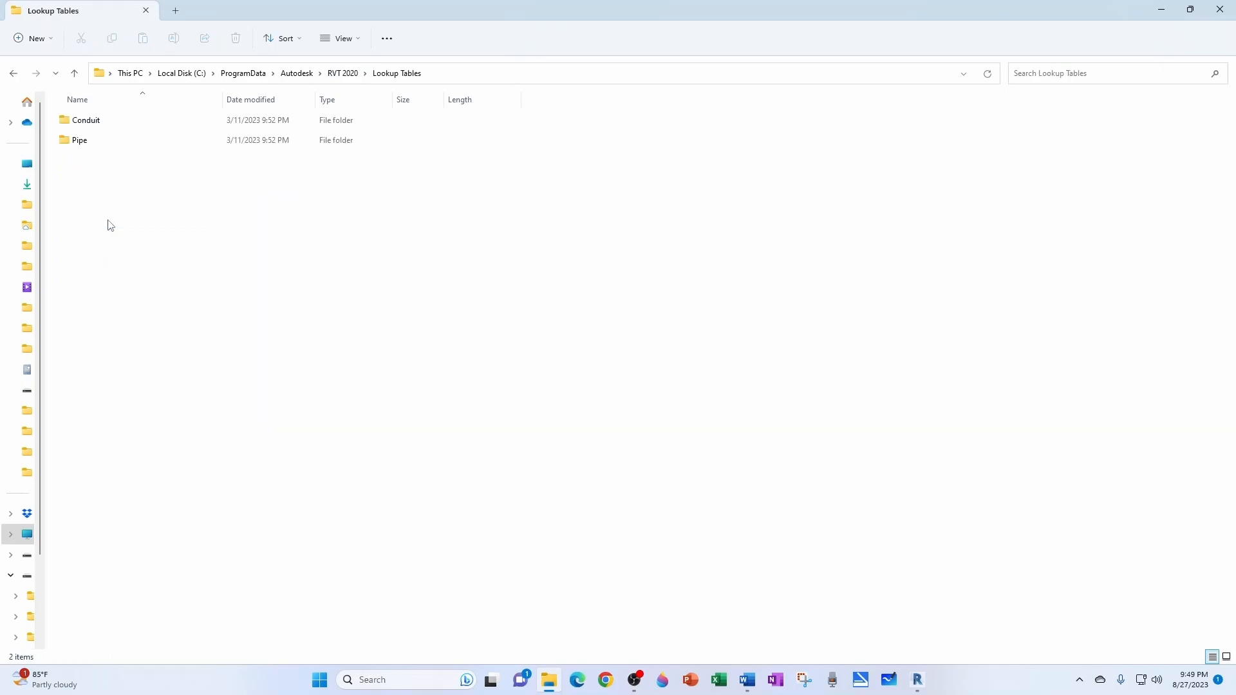
double_click(91, 144)
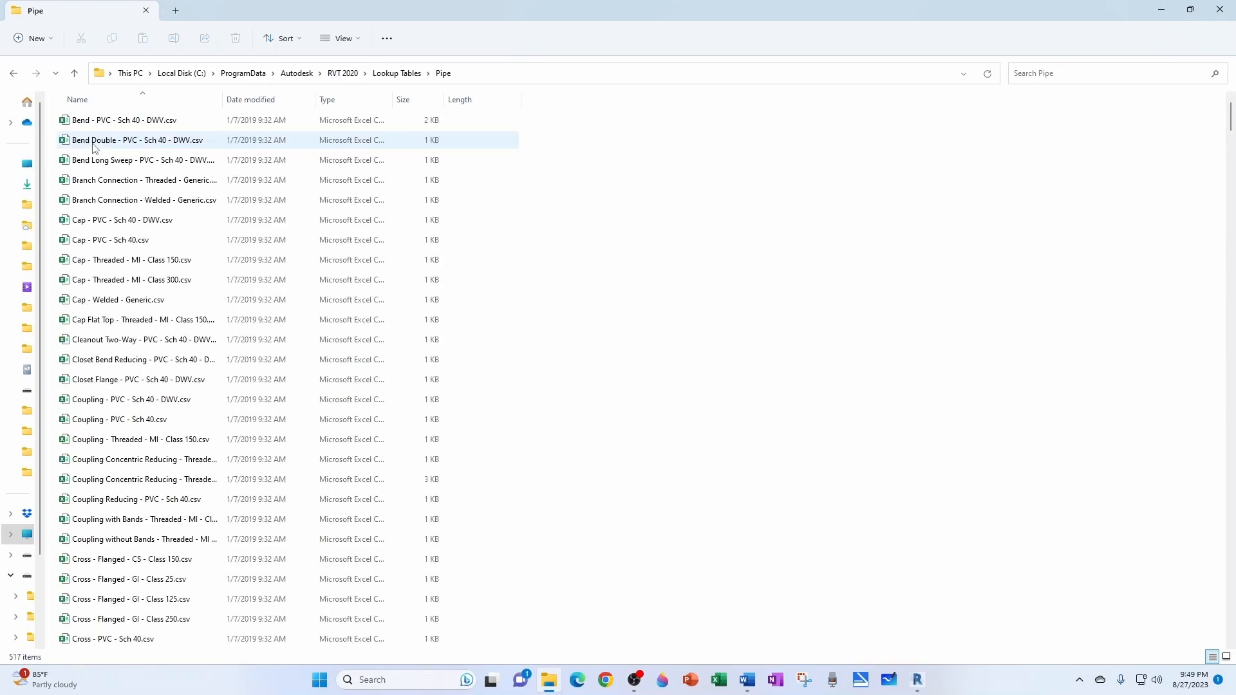
scroll(126, 441, "down", 20)
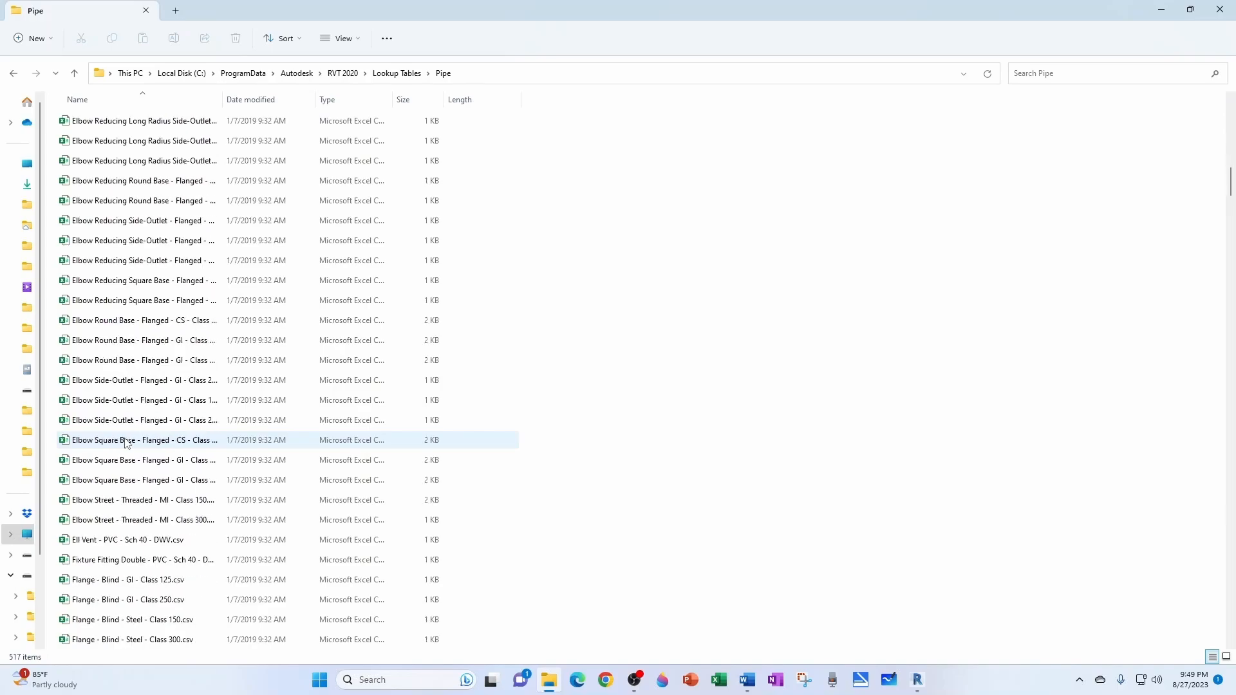
scroll(127, 443, "down", 20)
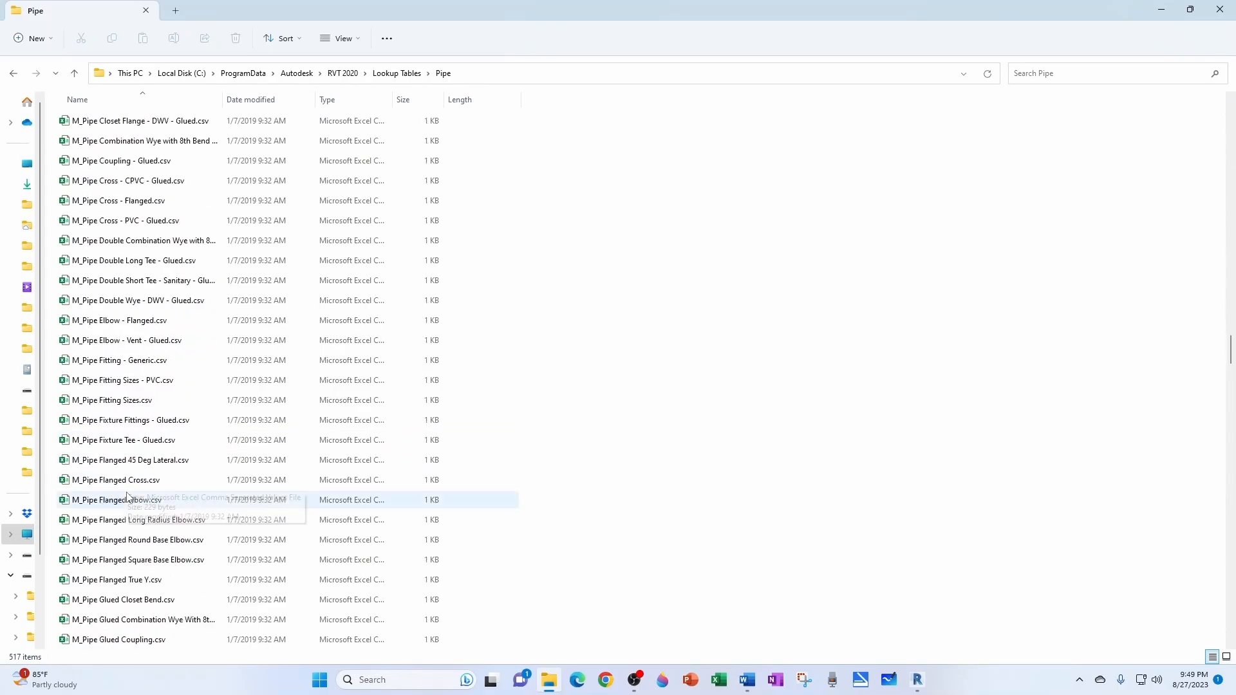
scroll(131, 496, "down", 20)
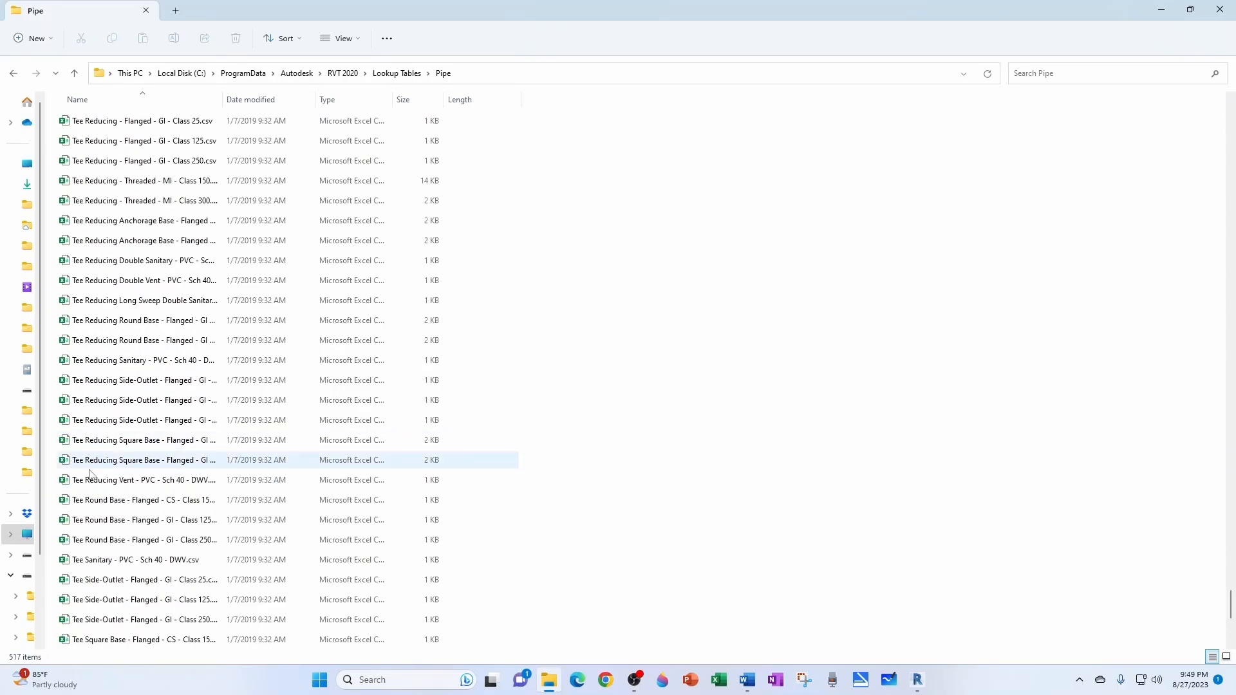
left_click_drag(223, 99, 290, 99)
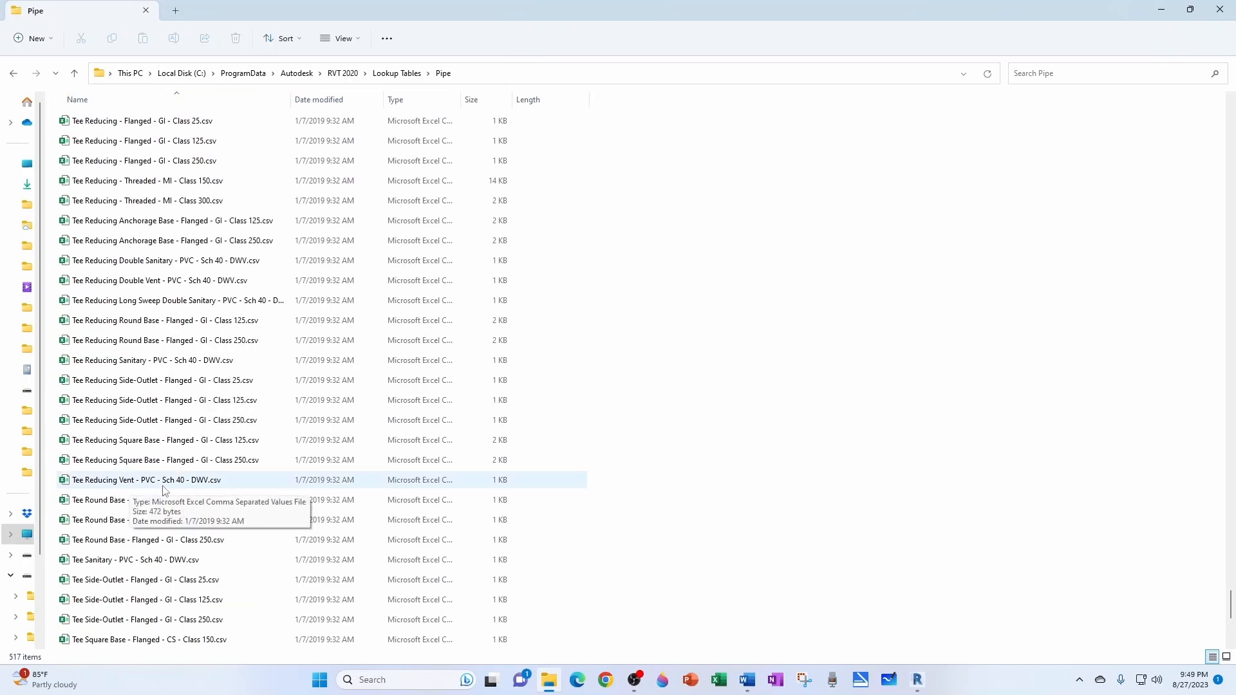
Step: Duplicate Tee Reducing Vent - PVC - Sch 40 - DWV.csv within the Pipe lookup tables folder
left_click(208, 487)
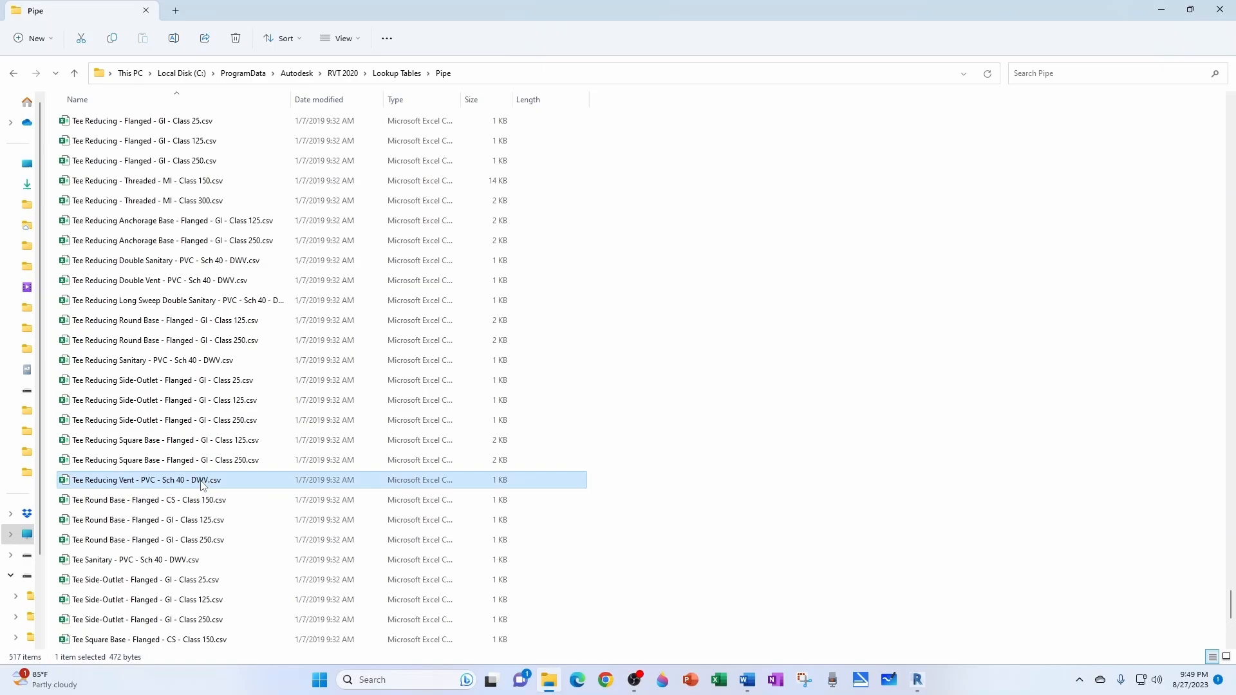
right_click(202, 486)
key("Escape")
right_click(760, 442)
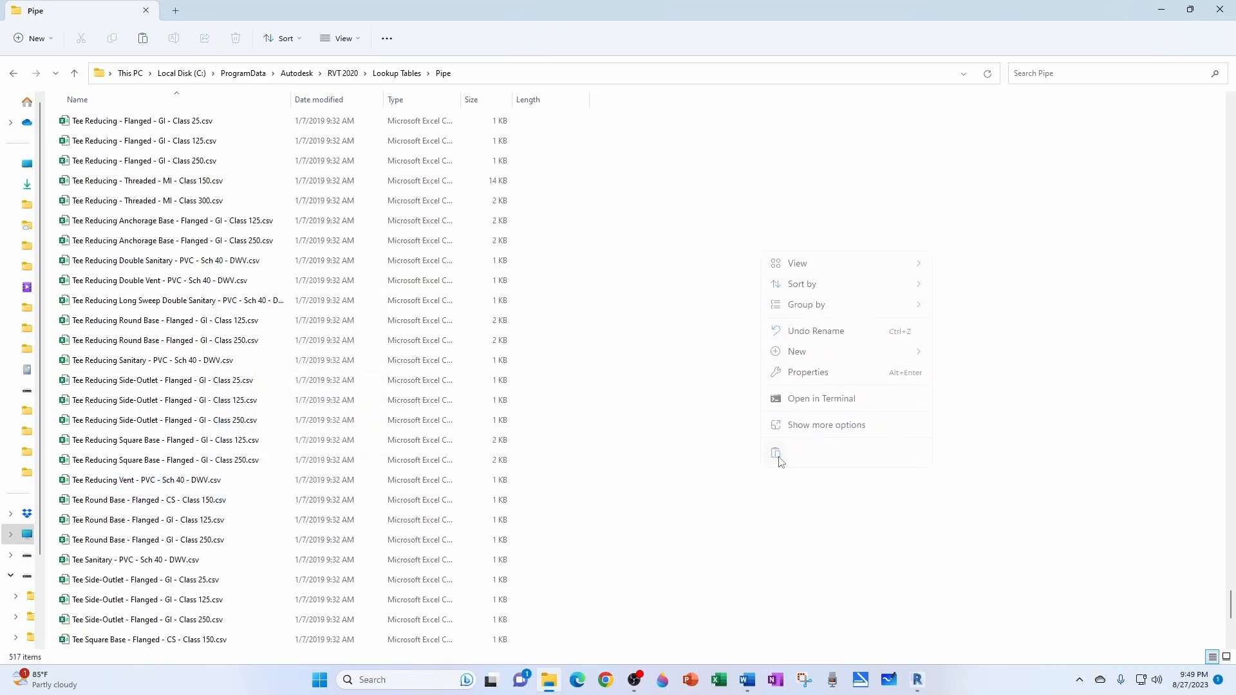
left_click(776, 456)
Step: Rename the copied lookup table file as AJS Tee Mechanical Vic920 Fake.csv
left_click(199, 486)
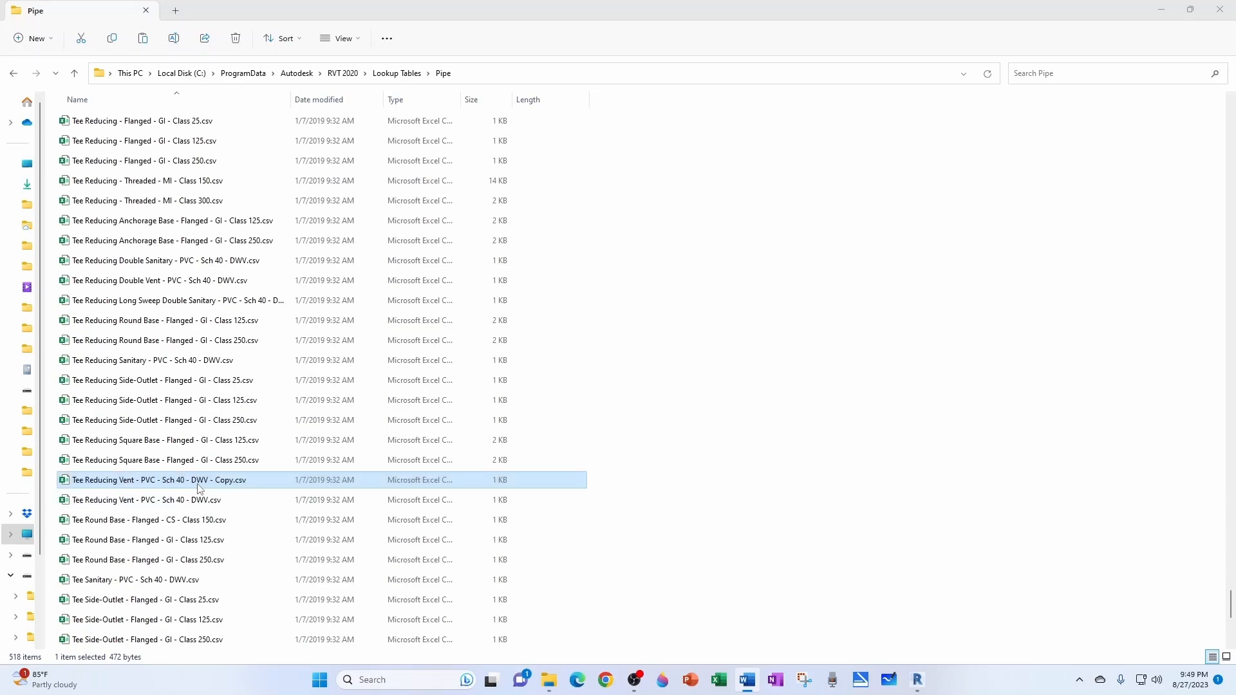
left_click(127, 481)
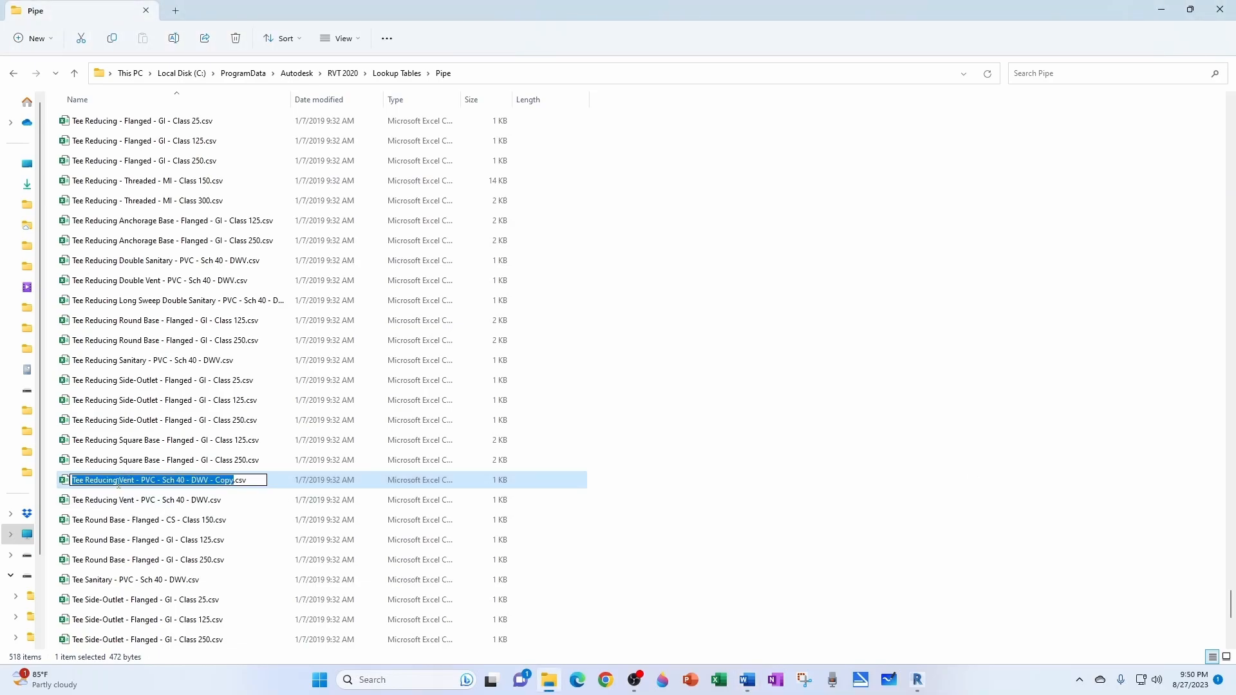
type("AJS Tee Mechanical Vic920 Fake")
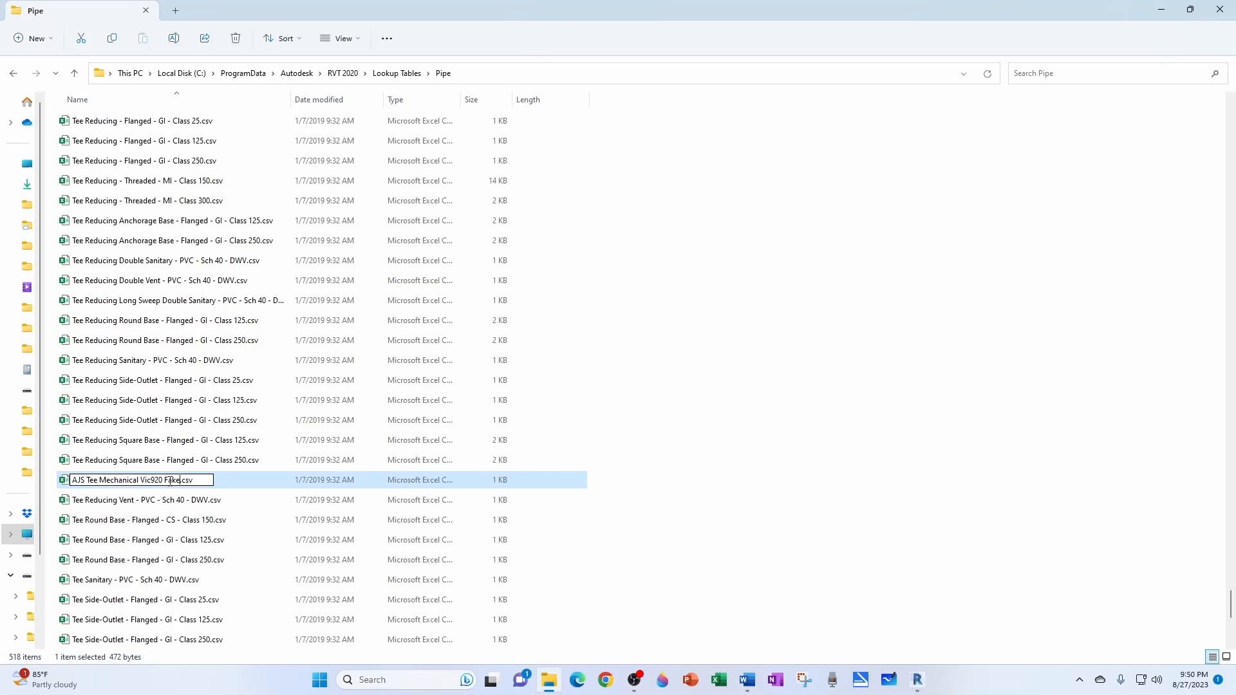
left_click(740, 486)
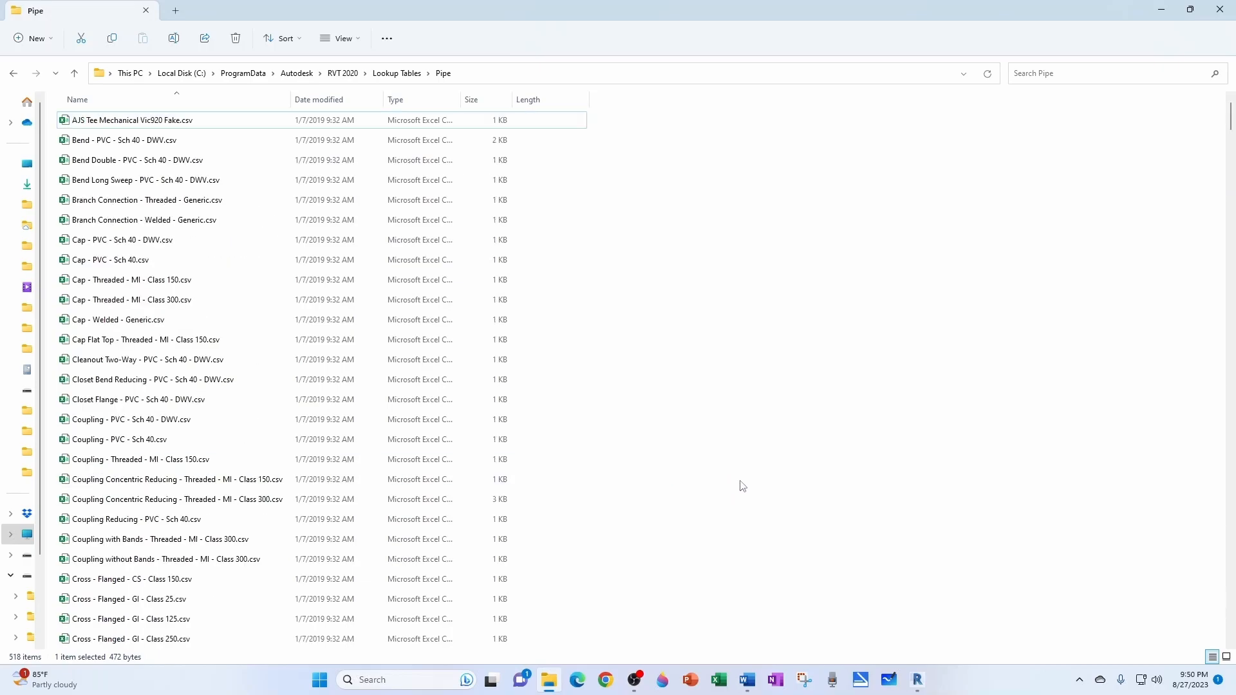
Step: Switch to Revit and close the AJS Cross Mechanical Vic920 Fake family, saving its changes
left_click(916, 681)
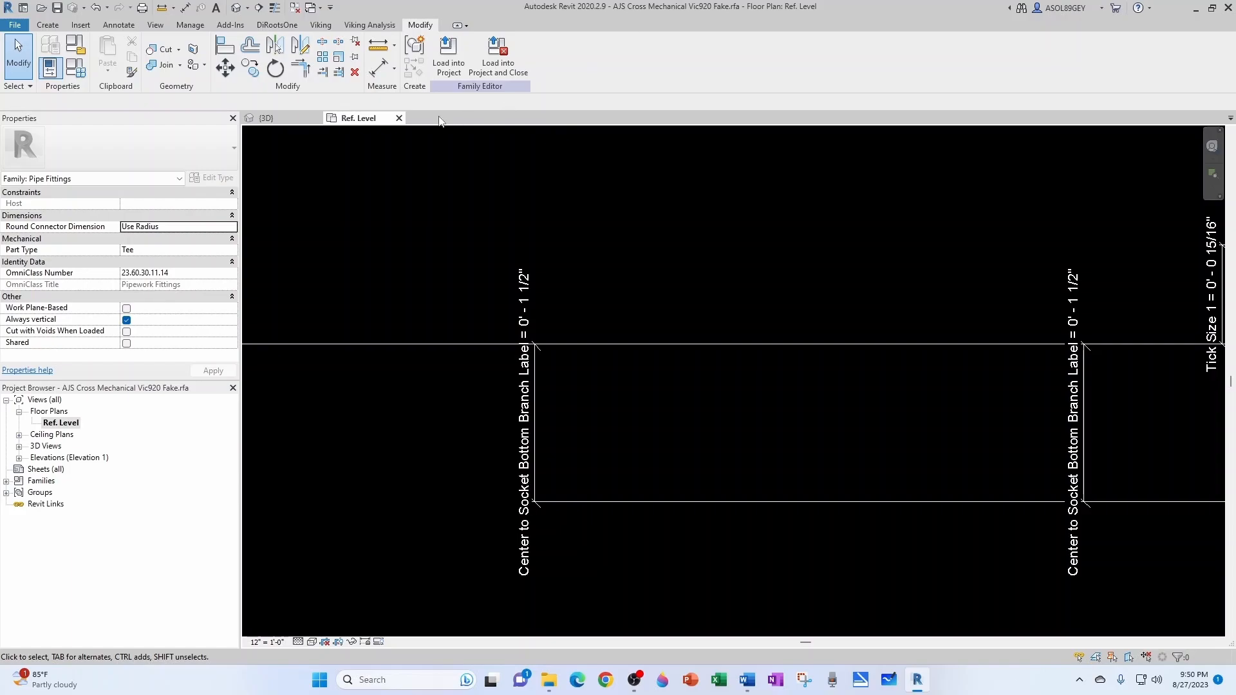
left_click(399, 117)
left_click(317, 118)
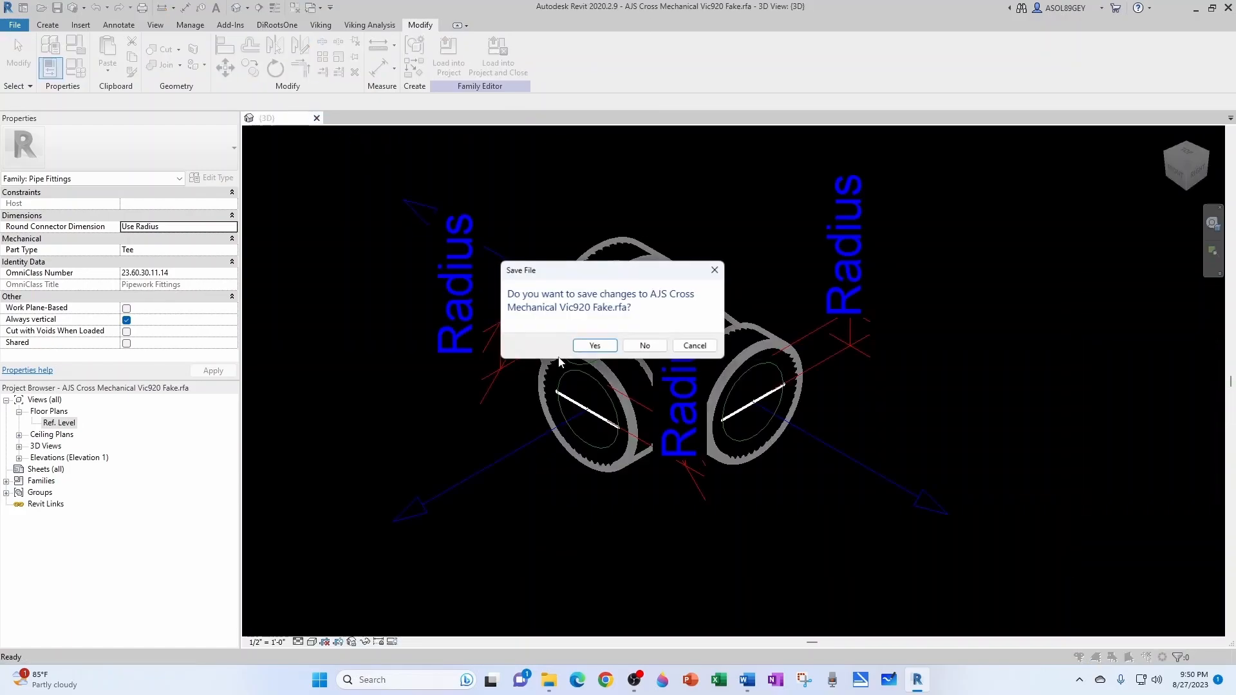
left_click(595, 346)
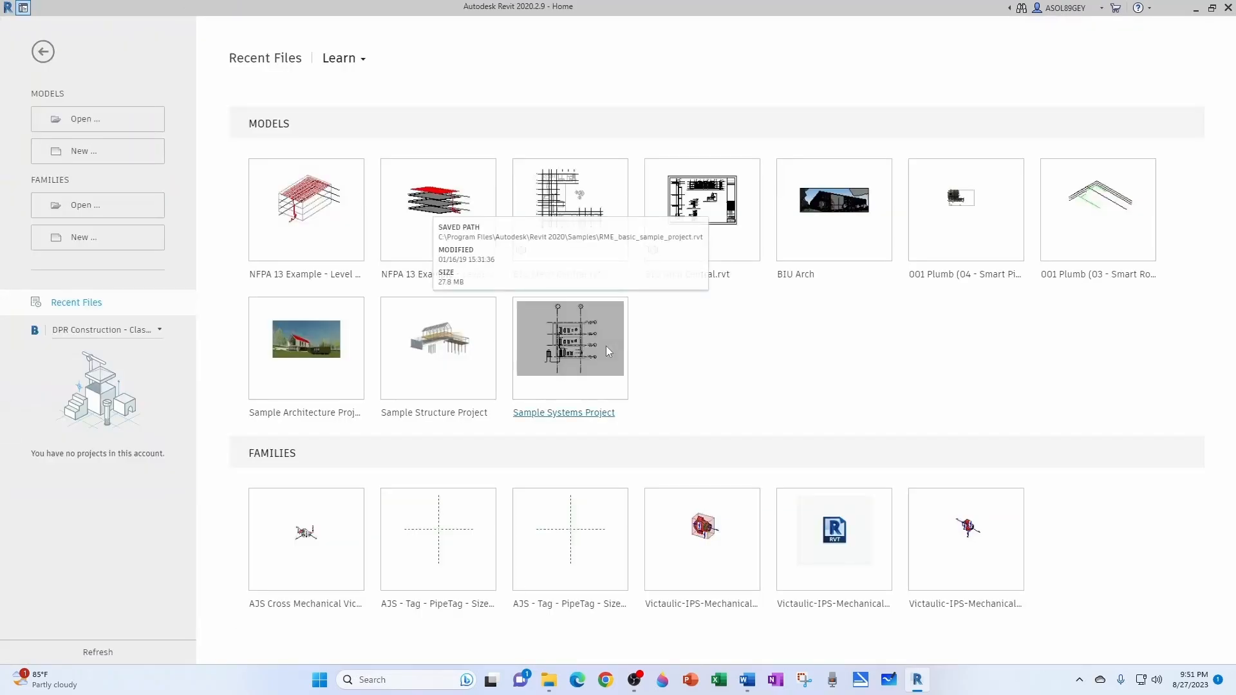
Step: In File Explorer, go to Libraries\US Imperial\Pipe\Fittings\Grooved and delete the backup AJS Cross Mechanical Vic920 Fake.0001.rfa
key("alt+Tab")
left_click(354, 75)
double_click(102, 204)
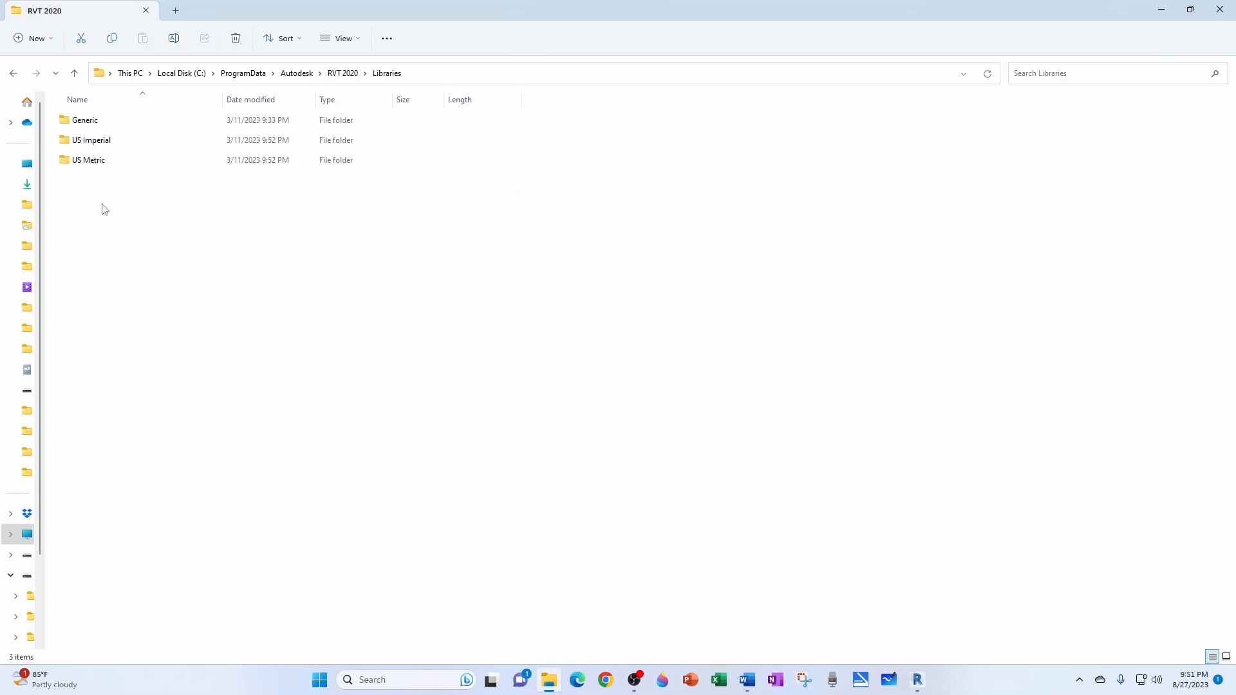
double_click(93, 140)
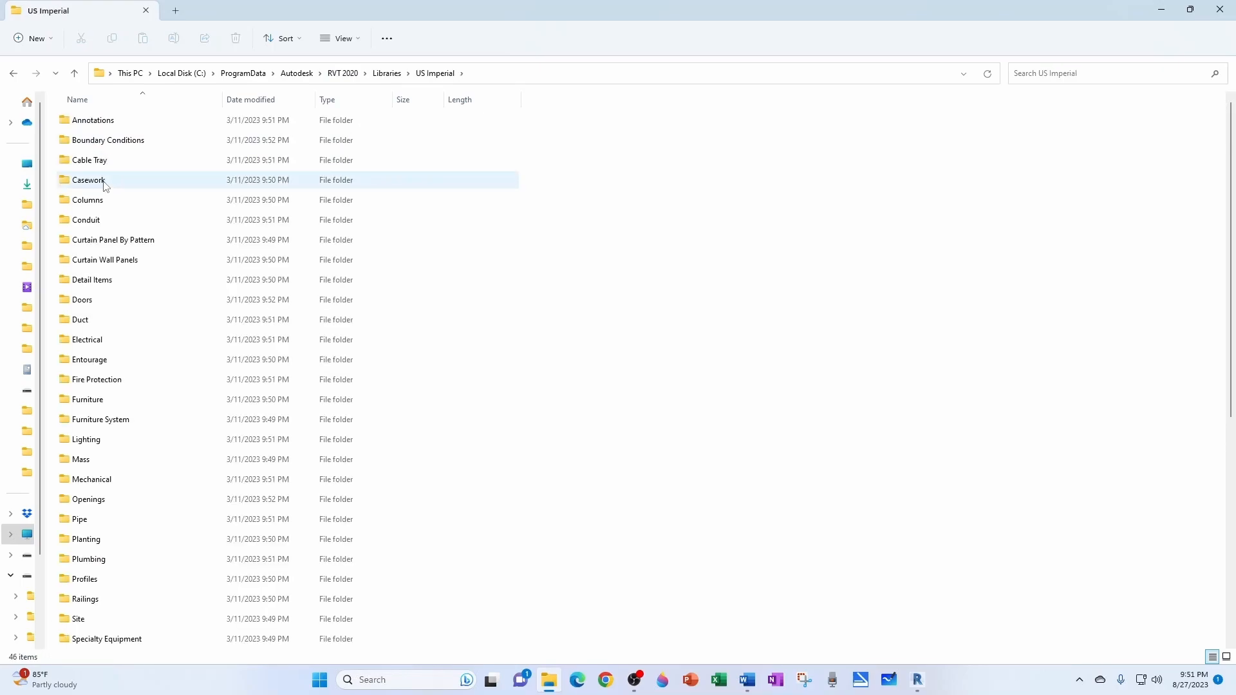
left_click(72, 521)
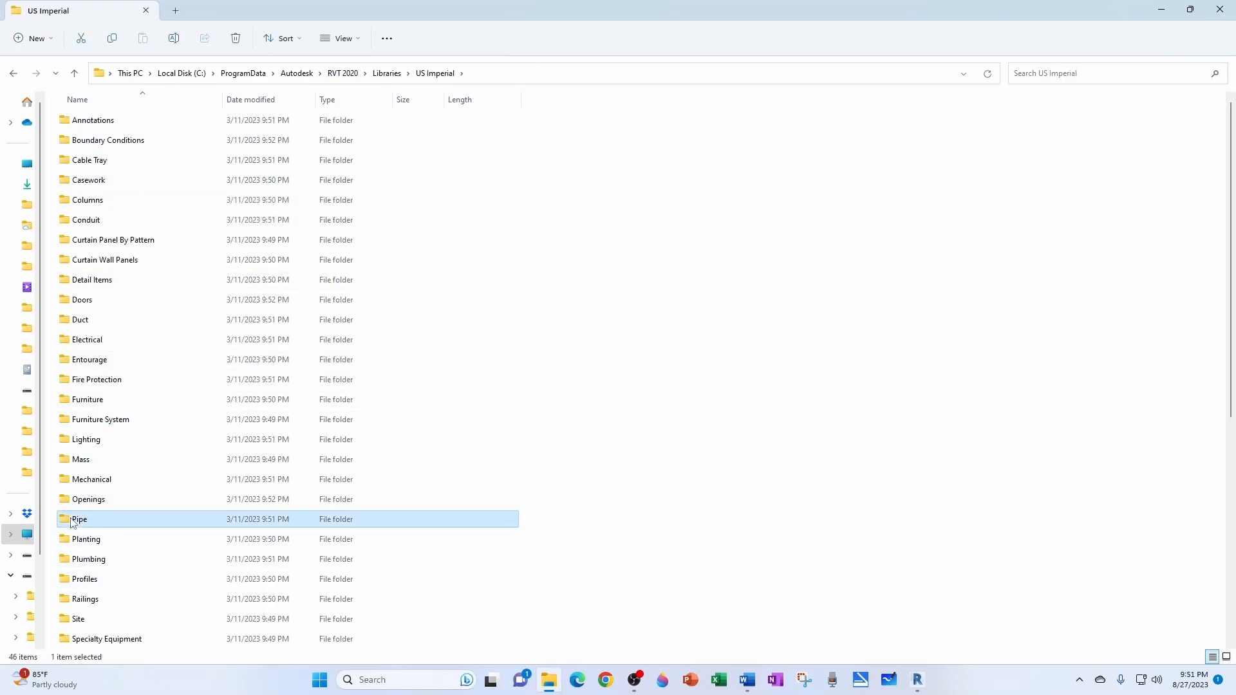
double_click(72, 522)
double_click(104, 182)
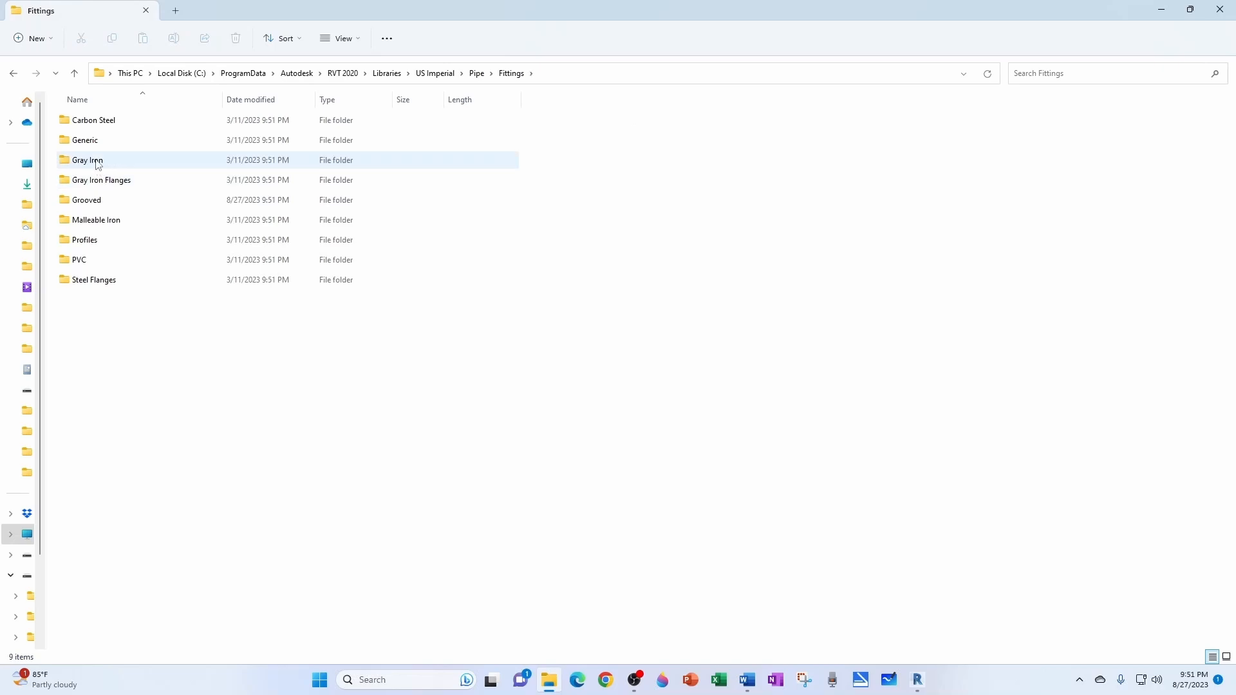
double_click(88, 200)
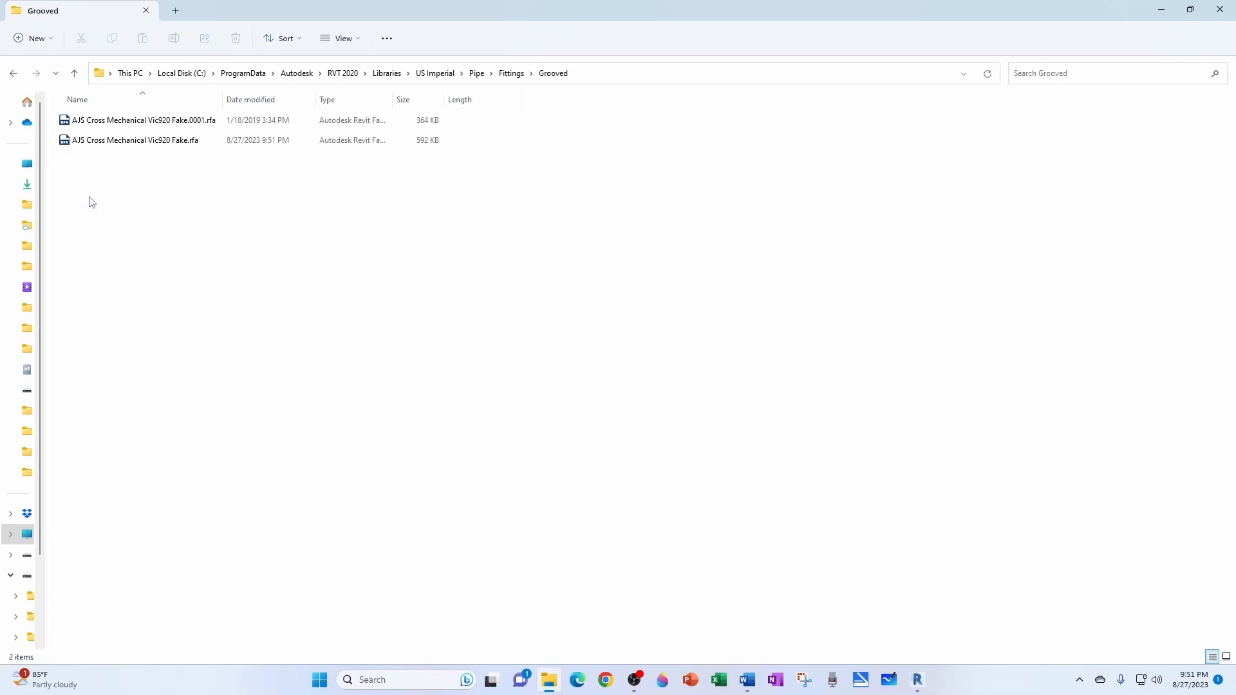
left_click(116, 122)
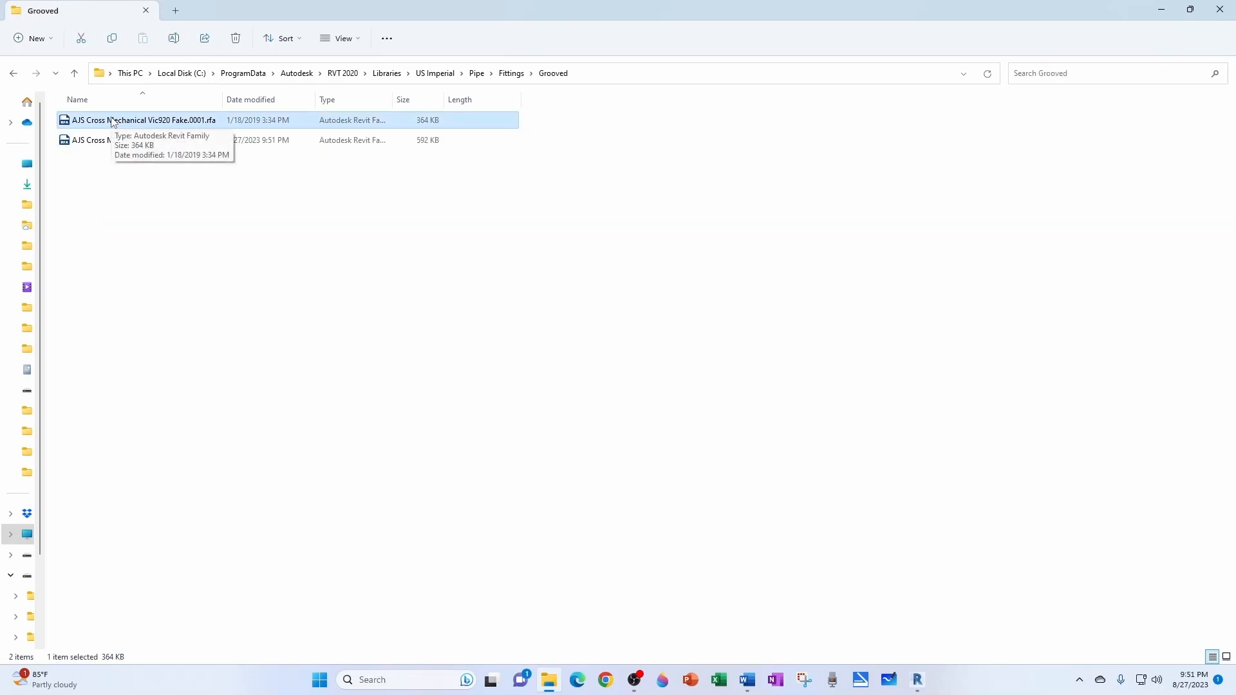
key("Delete")
Step: Rename the family file as AJS Tee Mechanical Vic920 Fake.rfa, replacing the word Cross with Tee
left_click(96, 124)
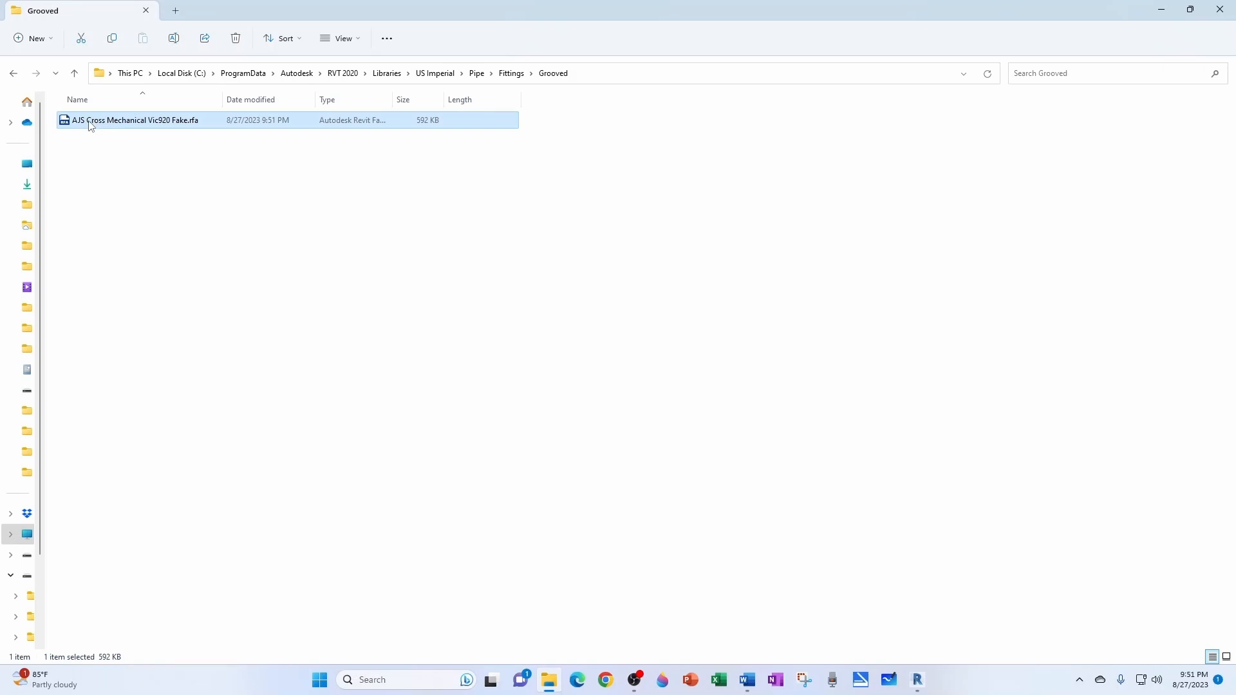
left_click(91, 123)
double_click(101, 120)
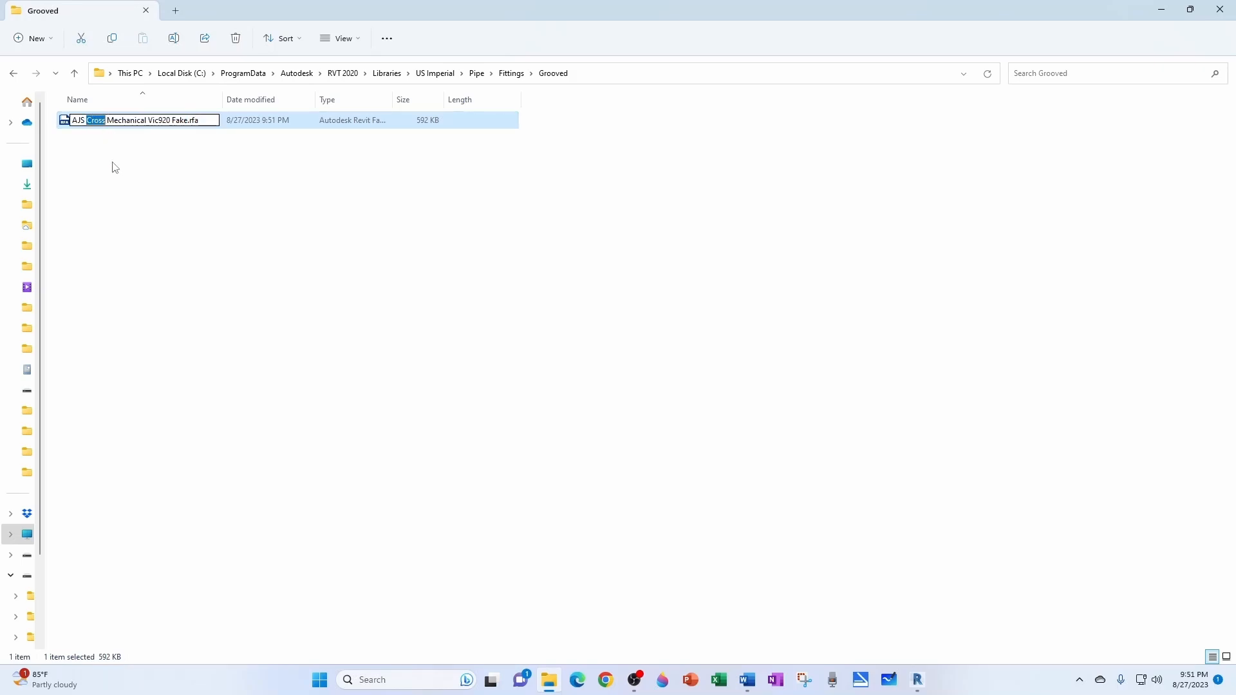
type("Tee")
left_click(218, 199)
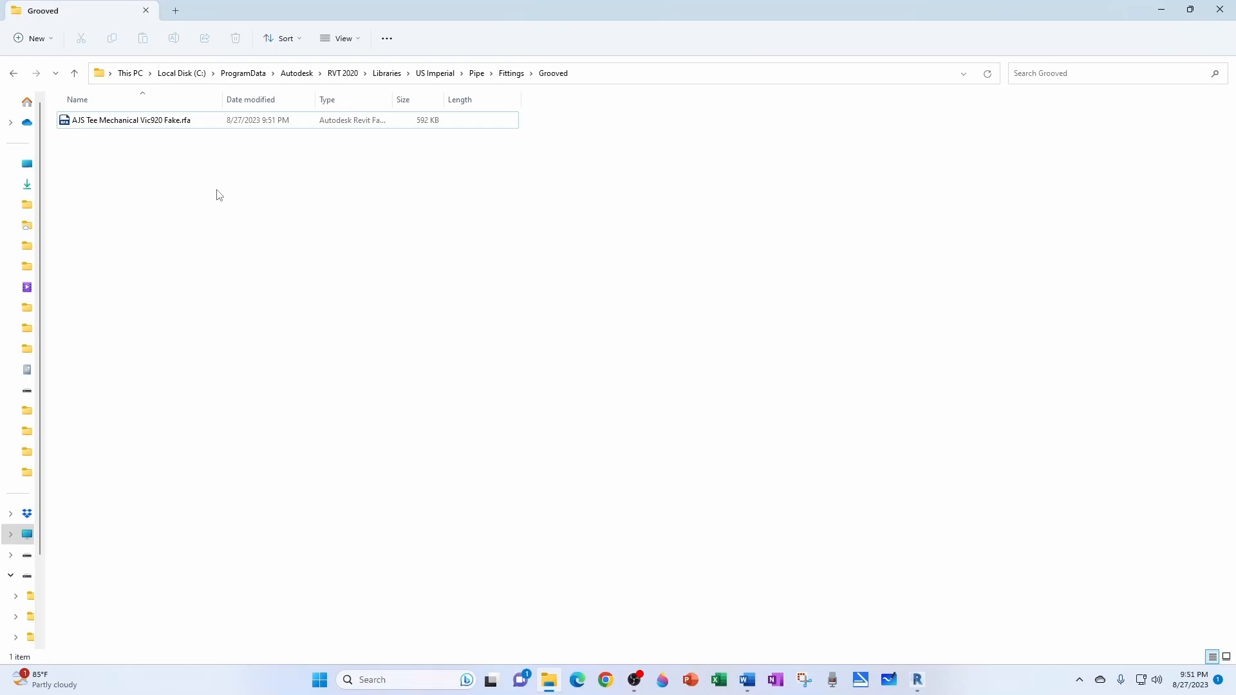
Step: Open AJS Tee Mechanical Vic920 Fake.rfa in Revit and delete its Tee Reducing Vent - PVC - Sch 40 - DWV lookup table
double_click(147, 122)
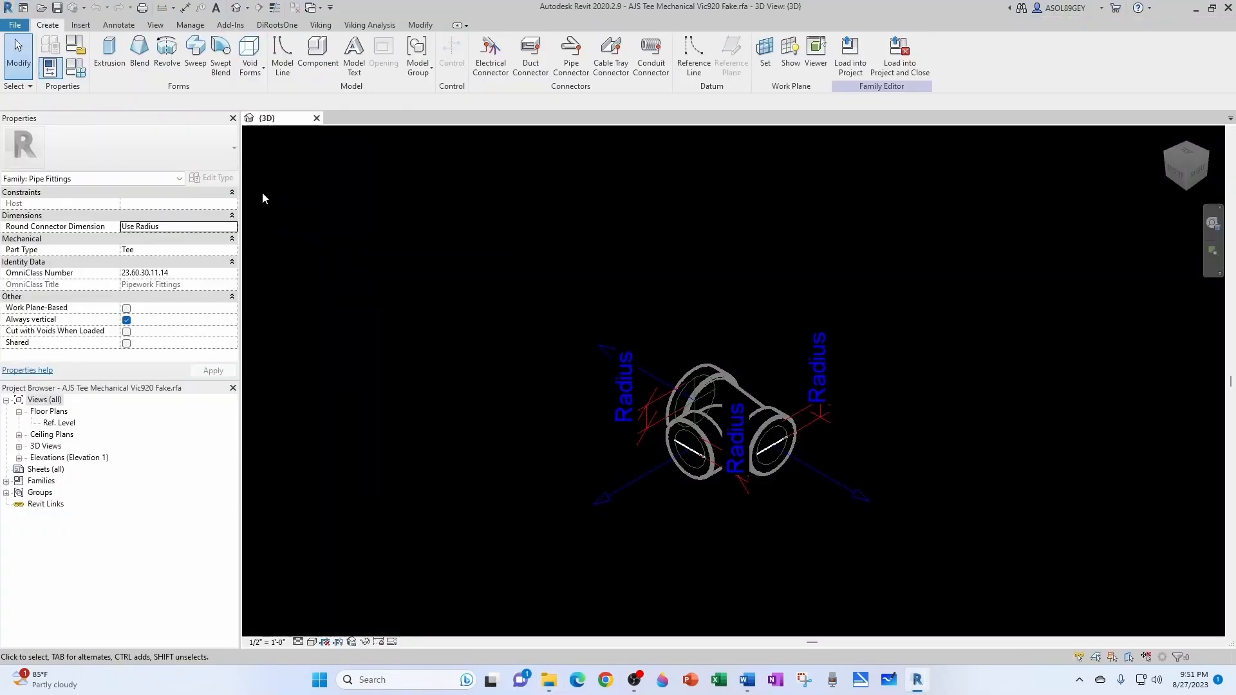
left_click(84, 72)
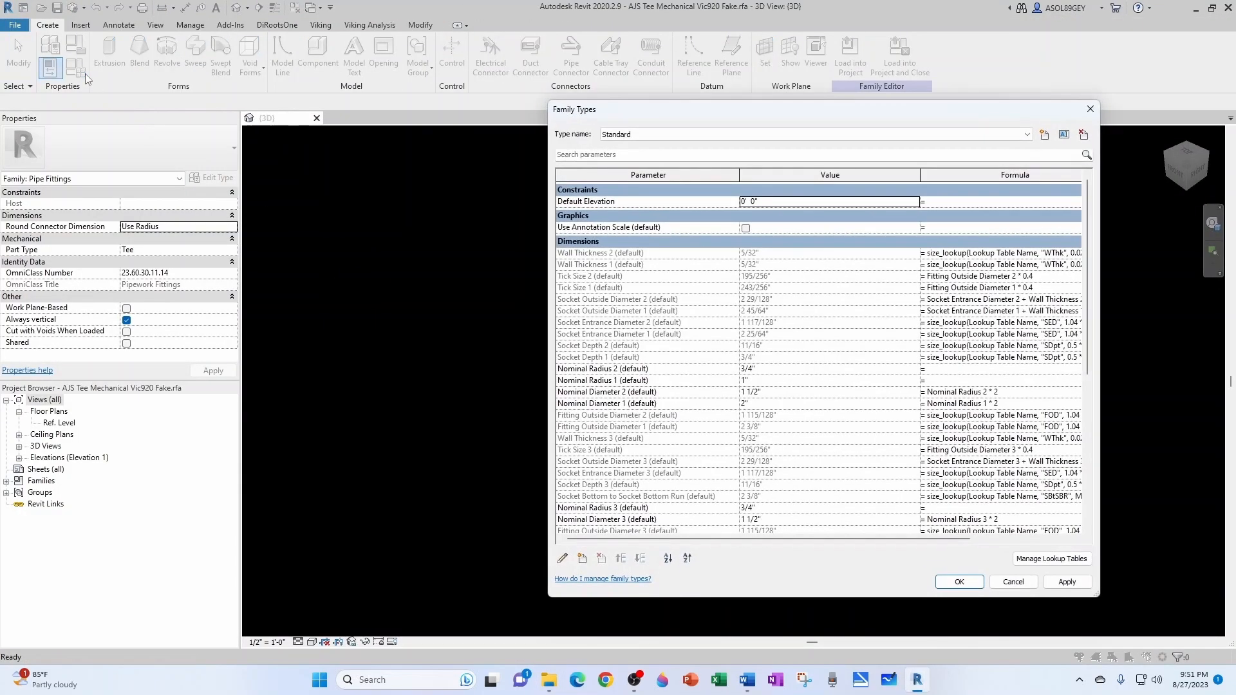
left_click(1051, 558)
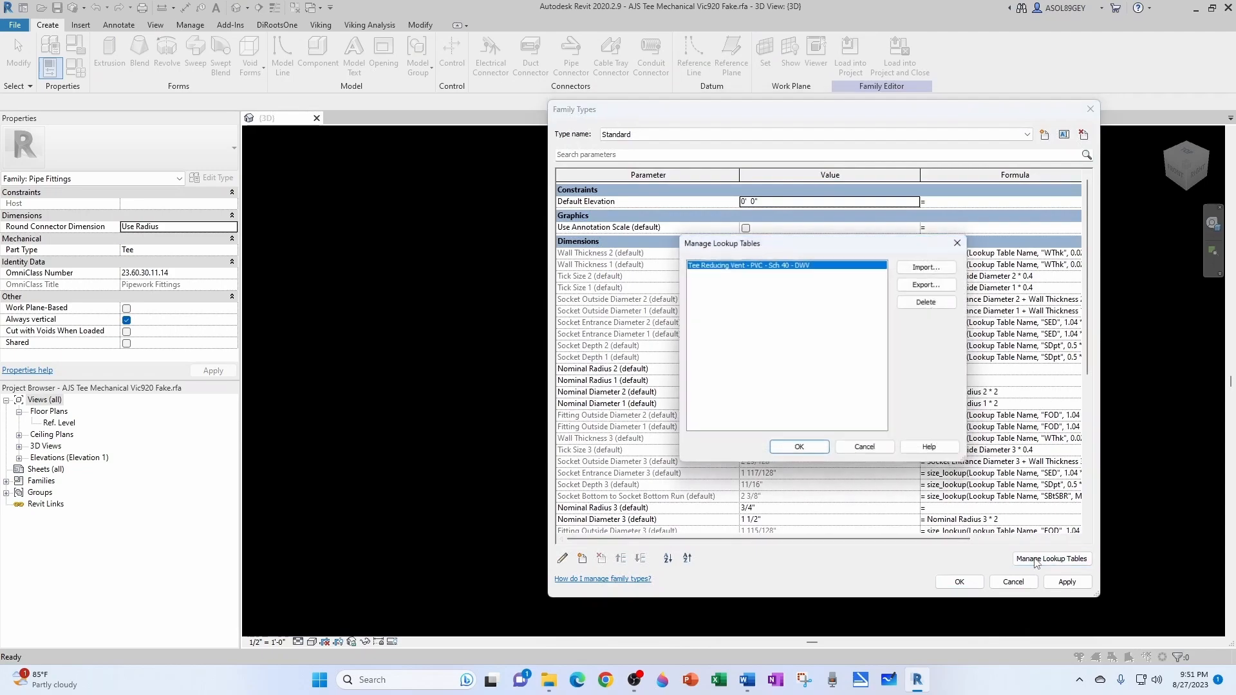
left_click(927, 301)
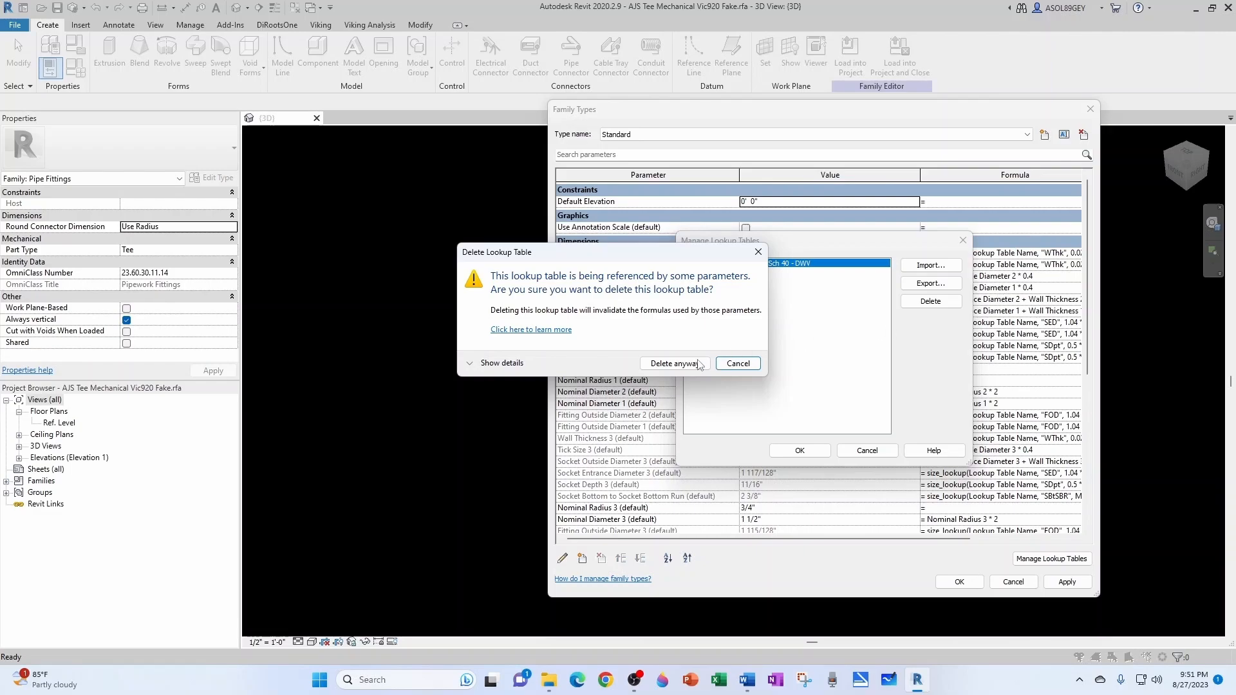
left_click(674, 363)
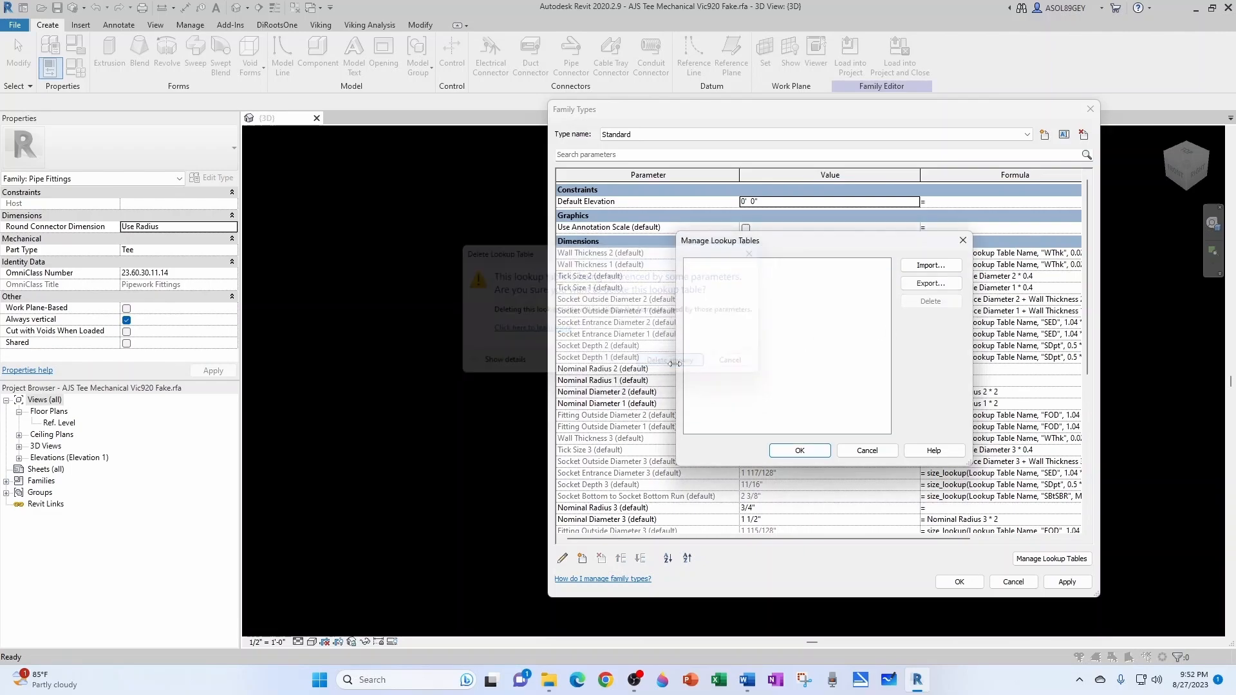
Step: Import the lookup table AJS Tee Mechanical Vic920 Fake.csv from C:\ProgramData\Autodesk\RVT 2020\Lookup Tables\Pipe into the family
left_click(927, 268)
left_click(759, 235)
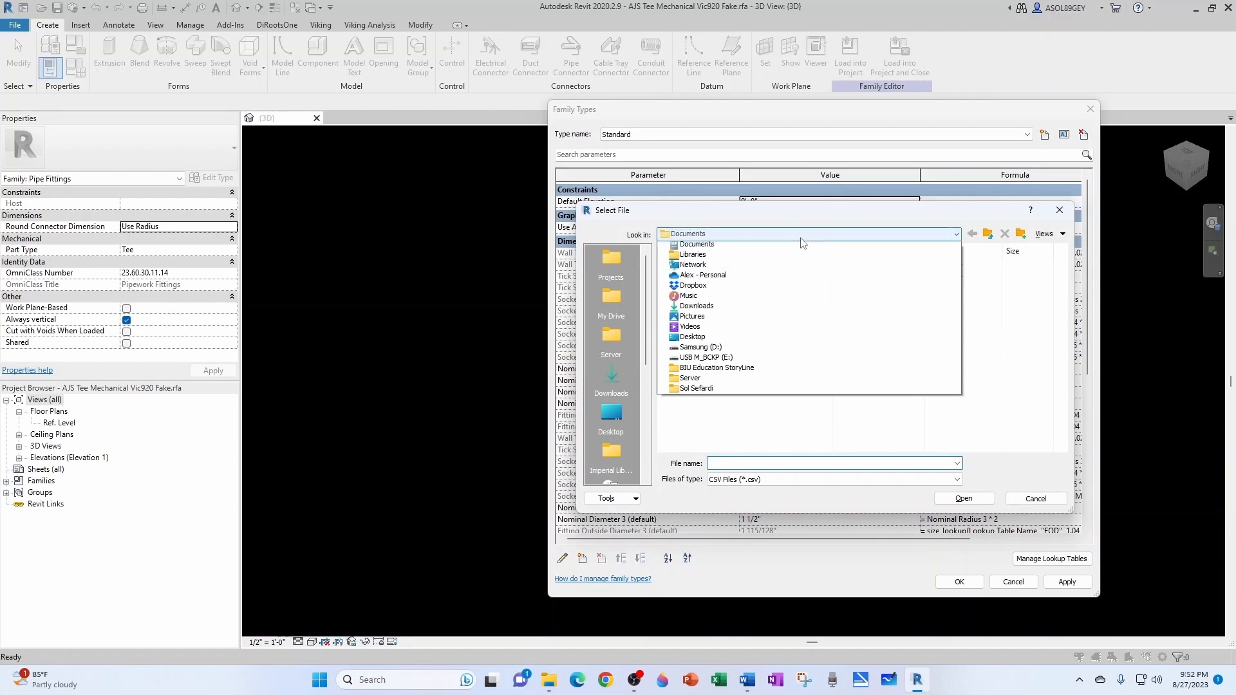
left_click(727, 267)
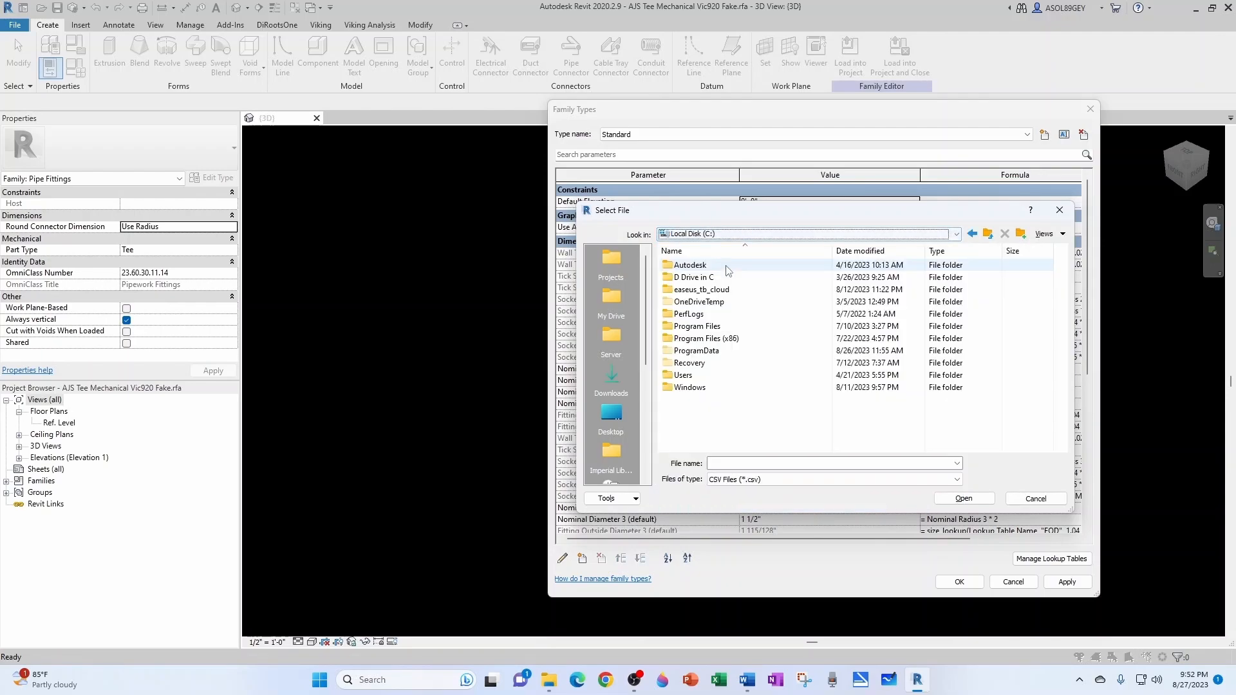
double_click(692, 349)
double_click(691, 266)
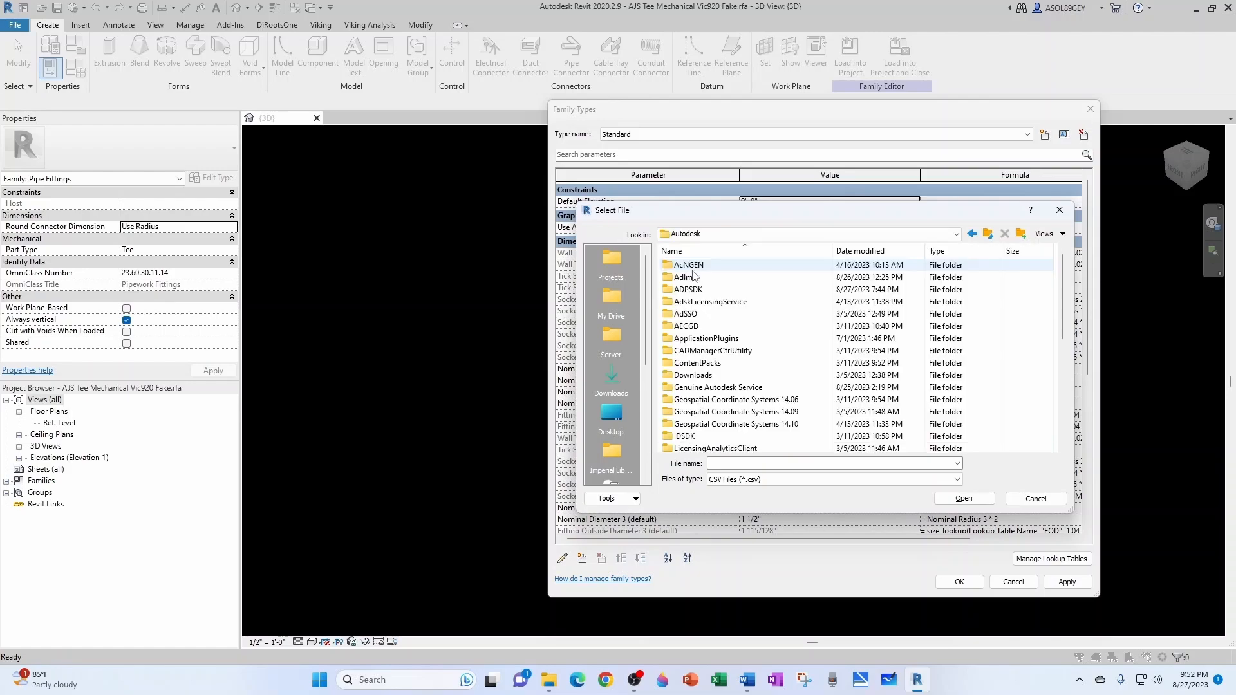
left_click(692, 269)
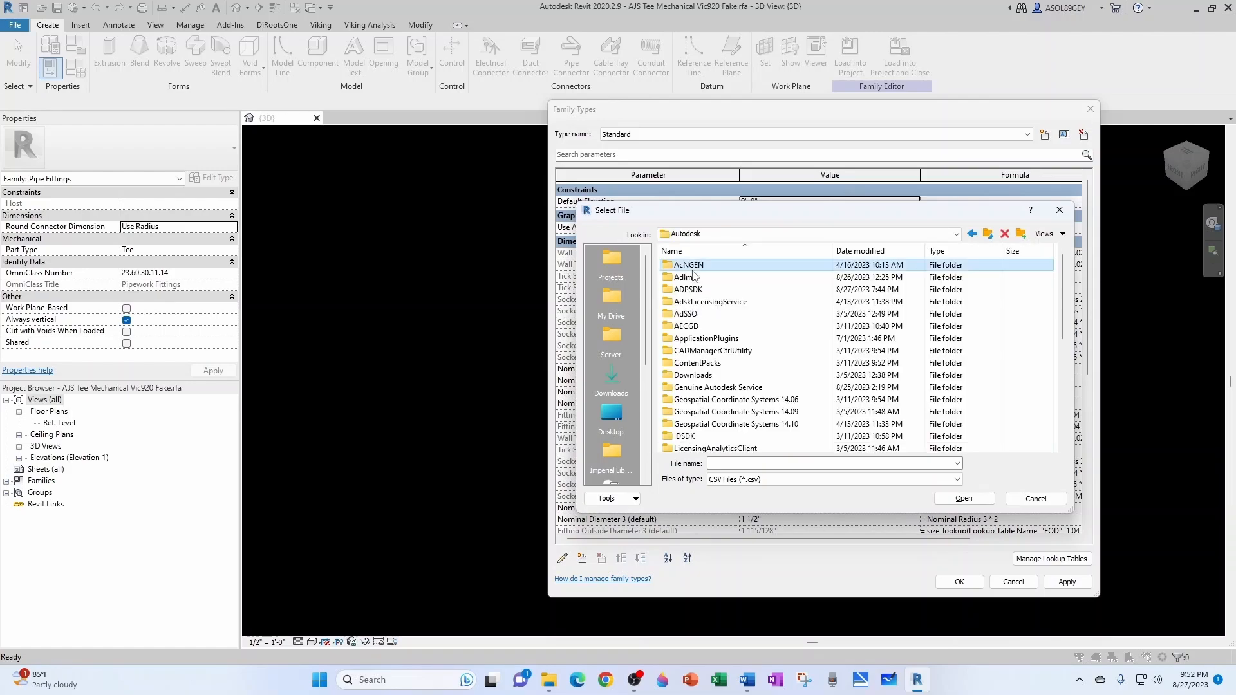
key("r")
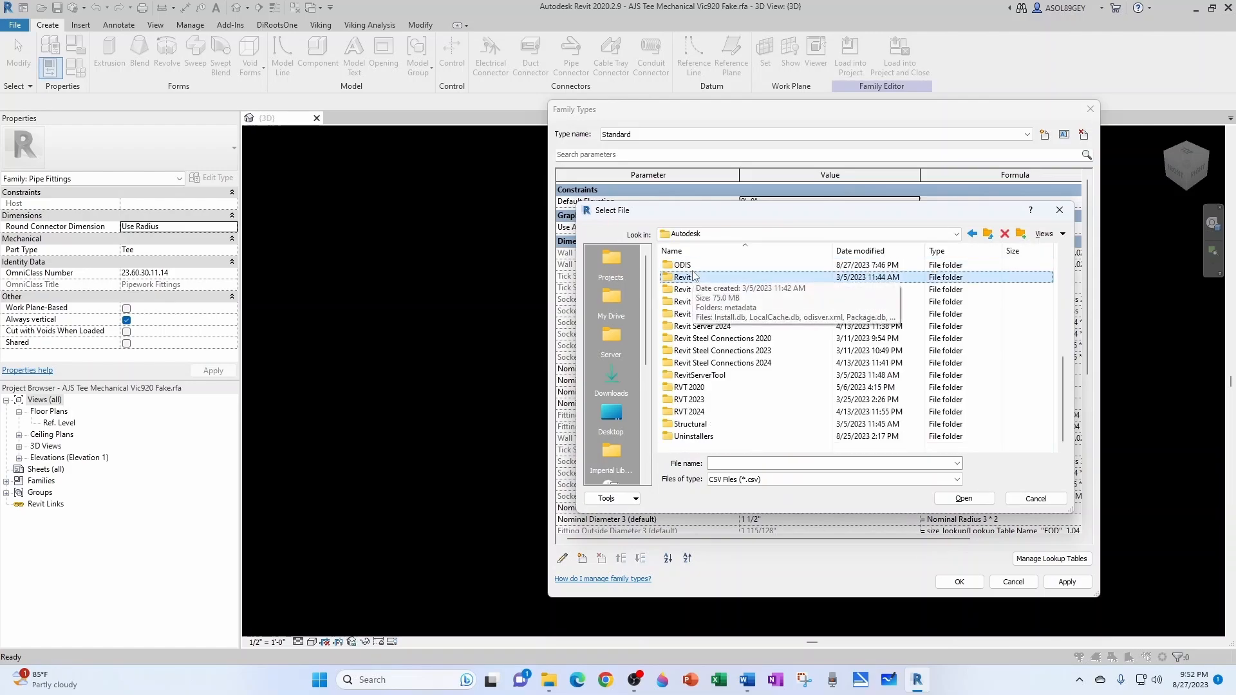
double_click(692, 387)
double_click(698, 327)
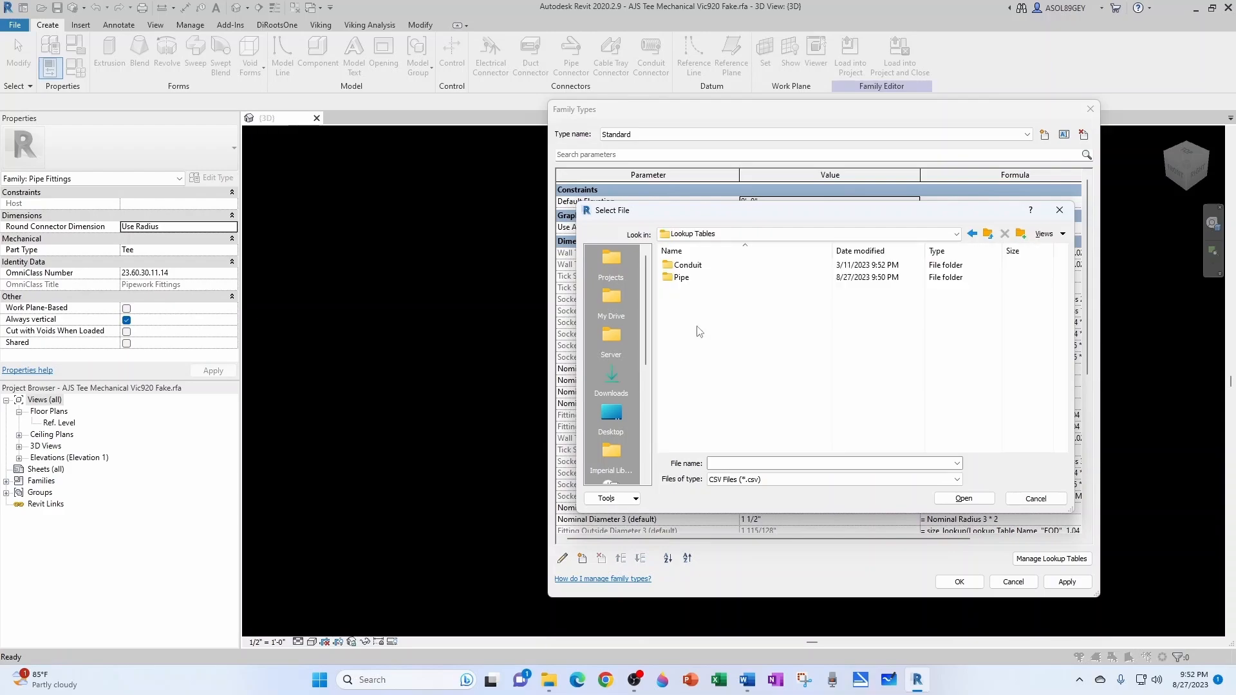
double_click(682, 278)
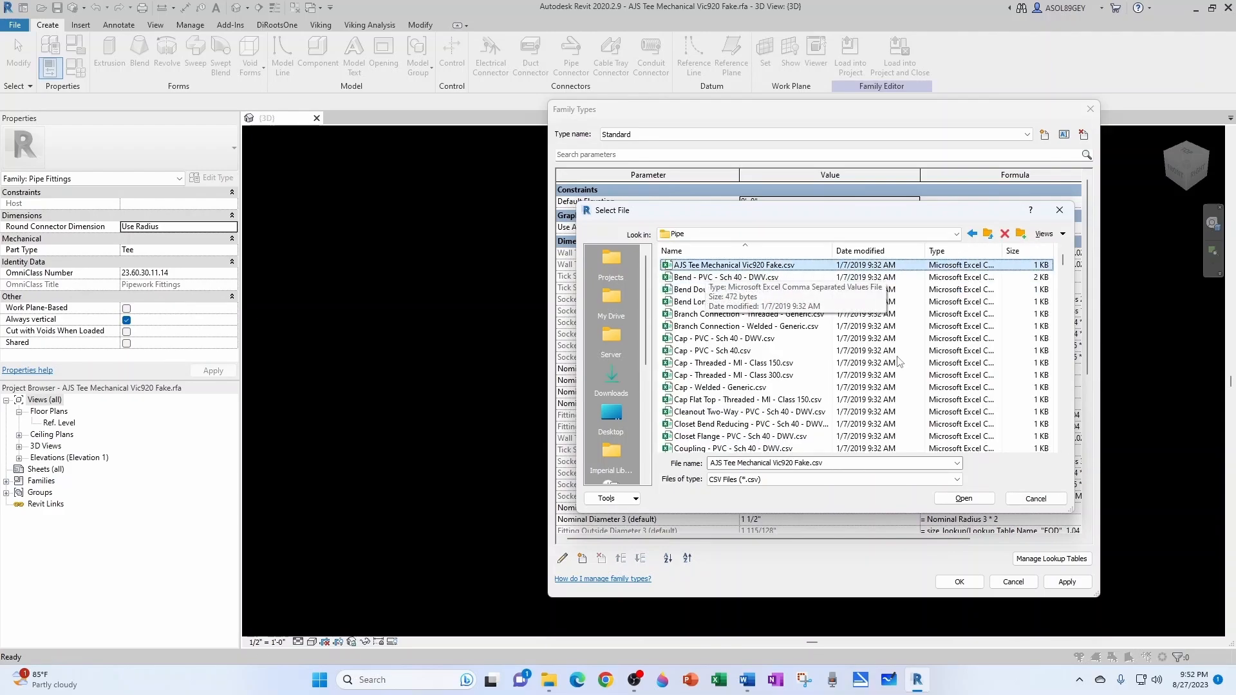
left_click(962, 499)
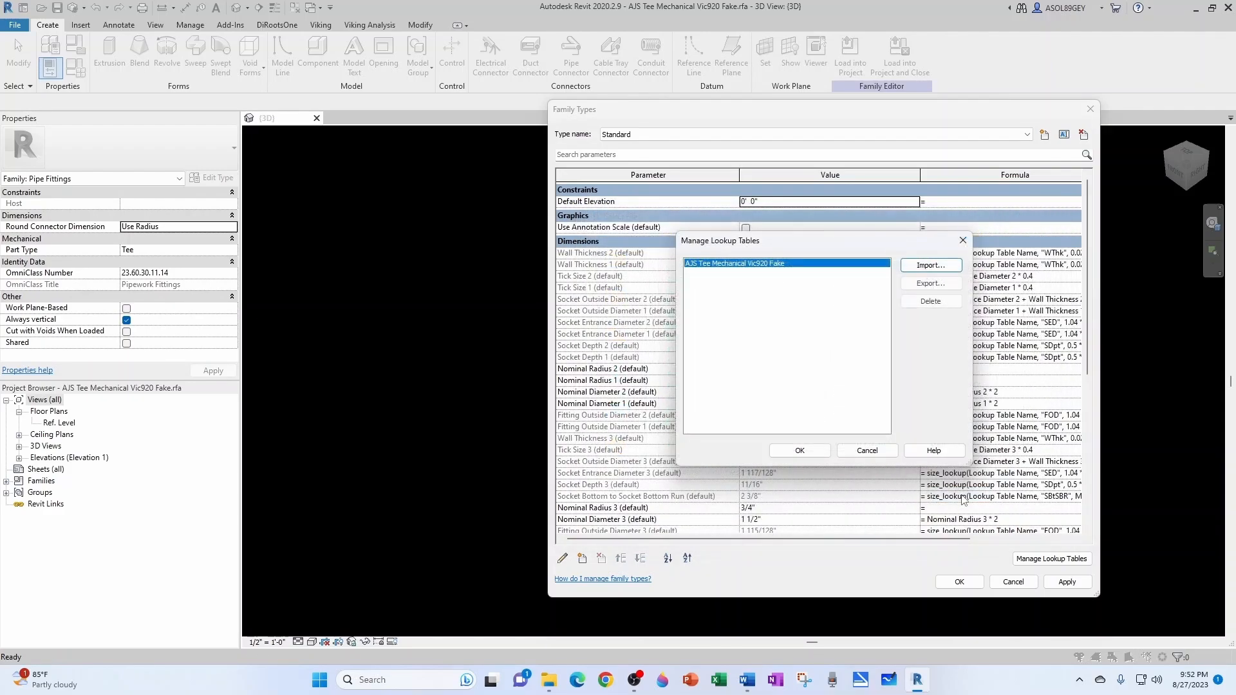
left_click(802, 449)
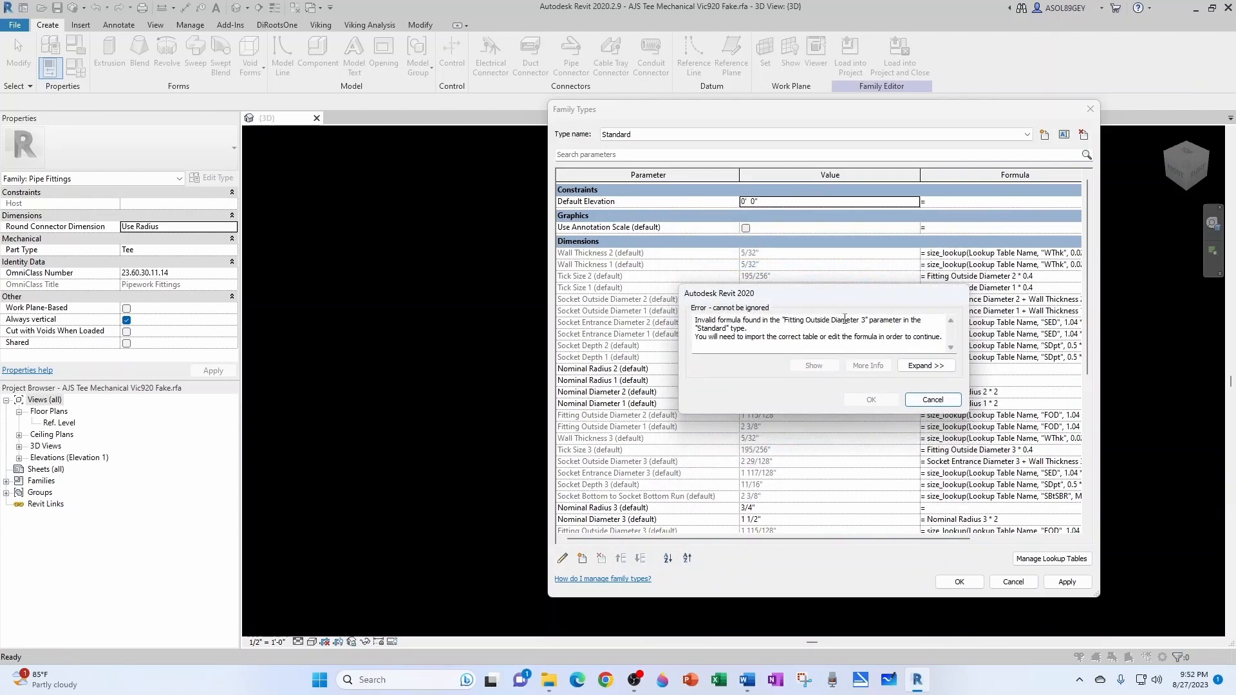
left_click(932, 399)
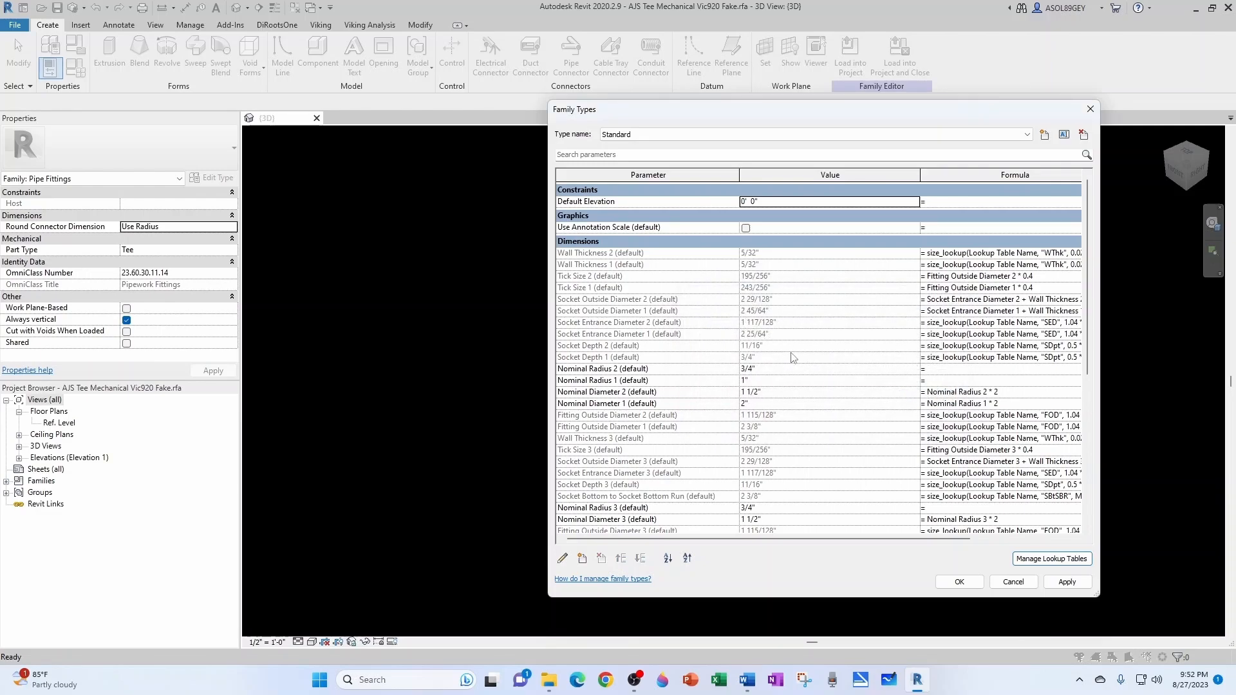
Step: Set the family's Lookup Table Name parameter to AJS Tee Mechanical Vic920 Fake and apply the family type changes
scroll(791, 395, "down", 10)
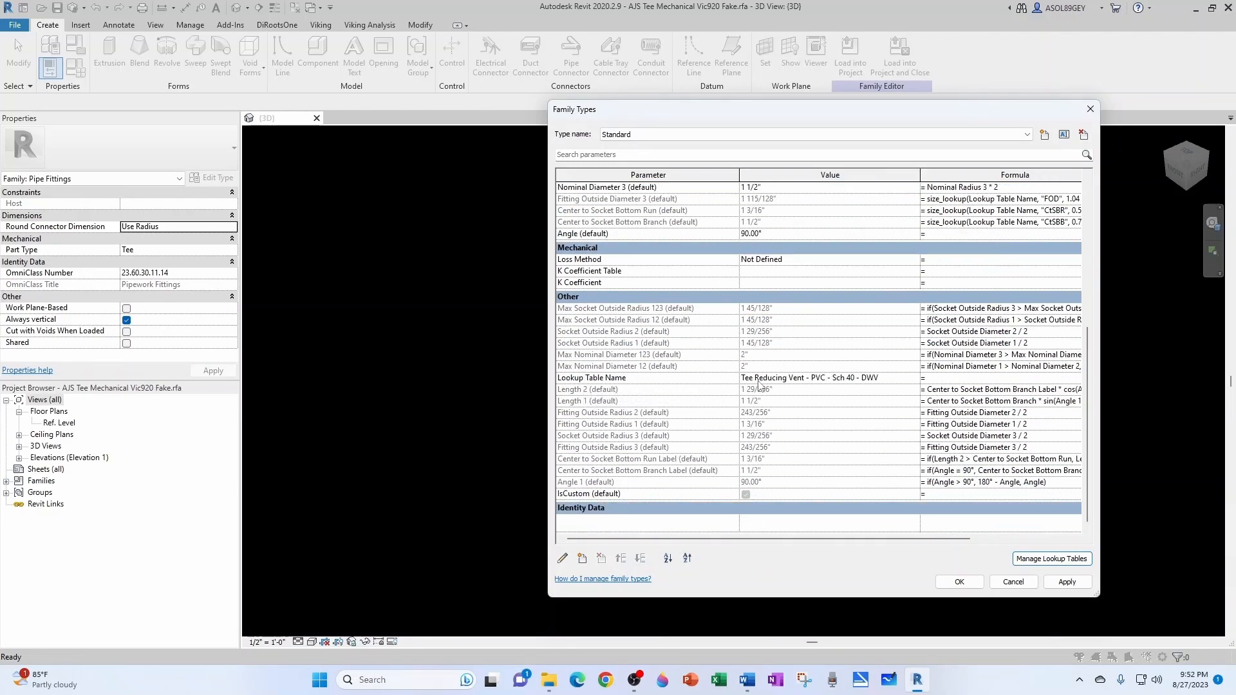
key("alt+Tab")
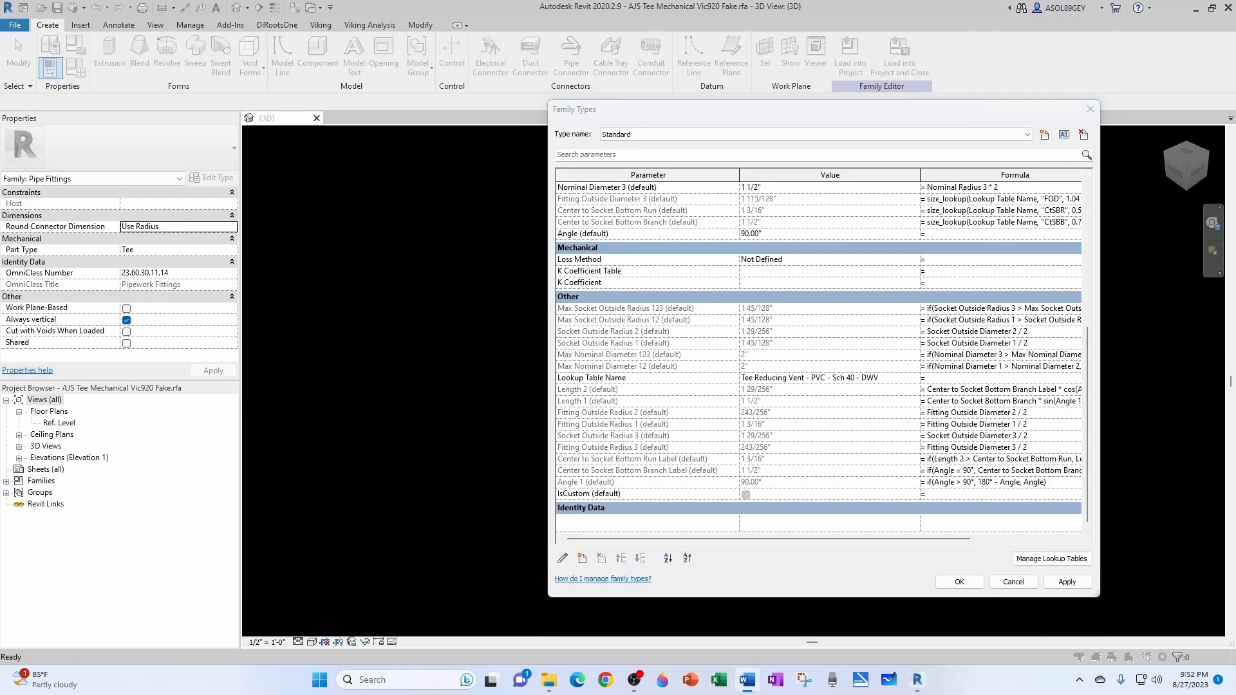
left_click(872, 384)
left_click_drag(877, 377, 749, 375)
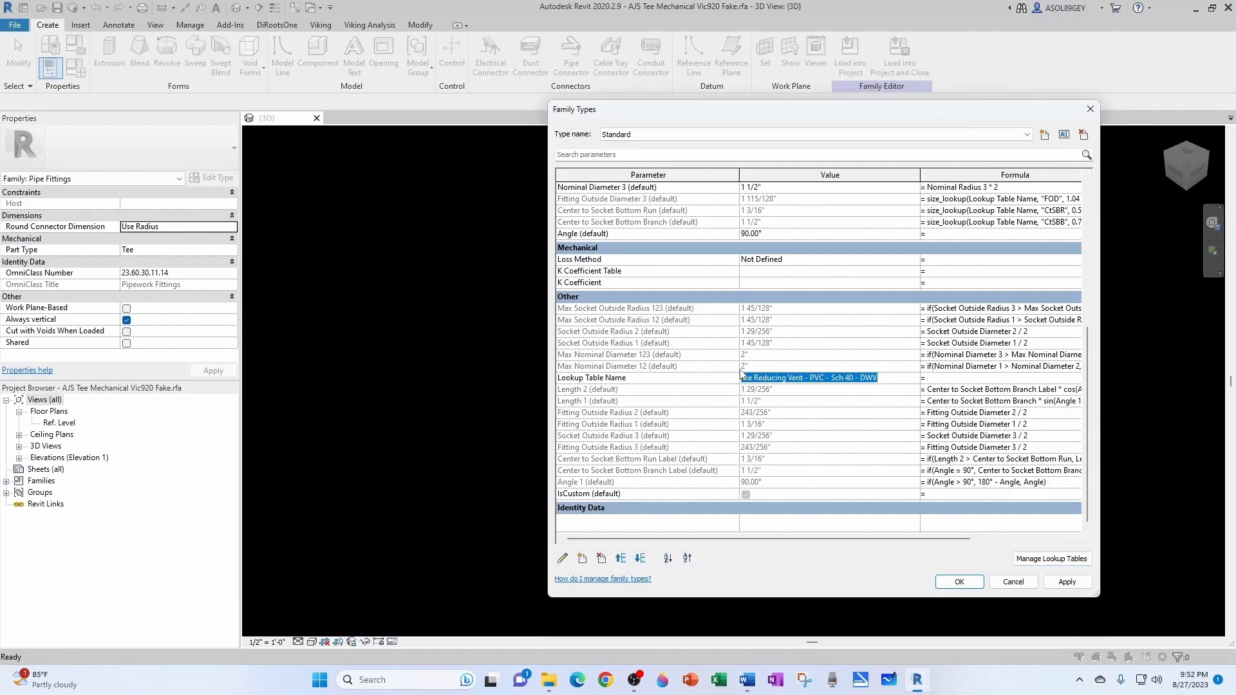
type("AJS Tee Mechanical Vic920 Fake")
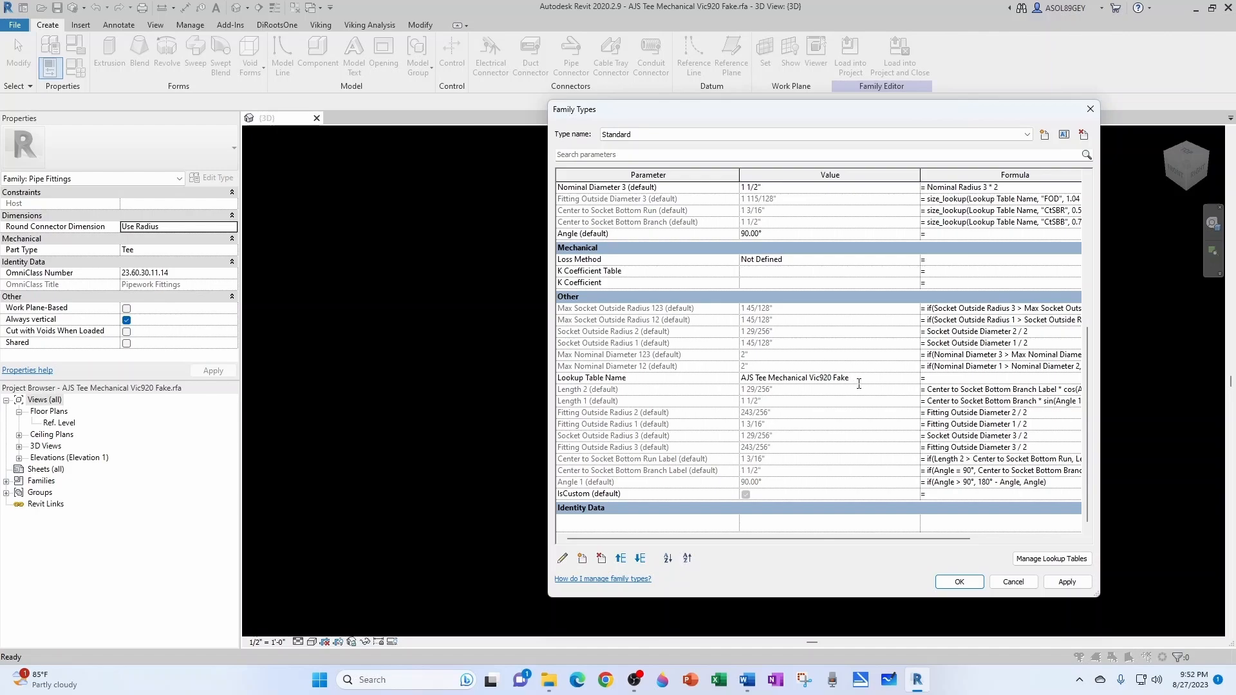
left_click(955, 582)
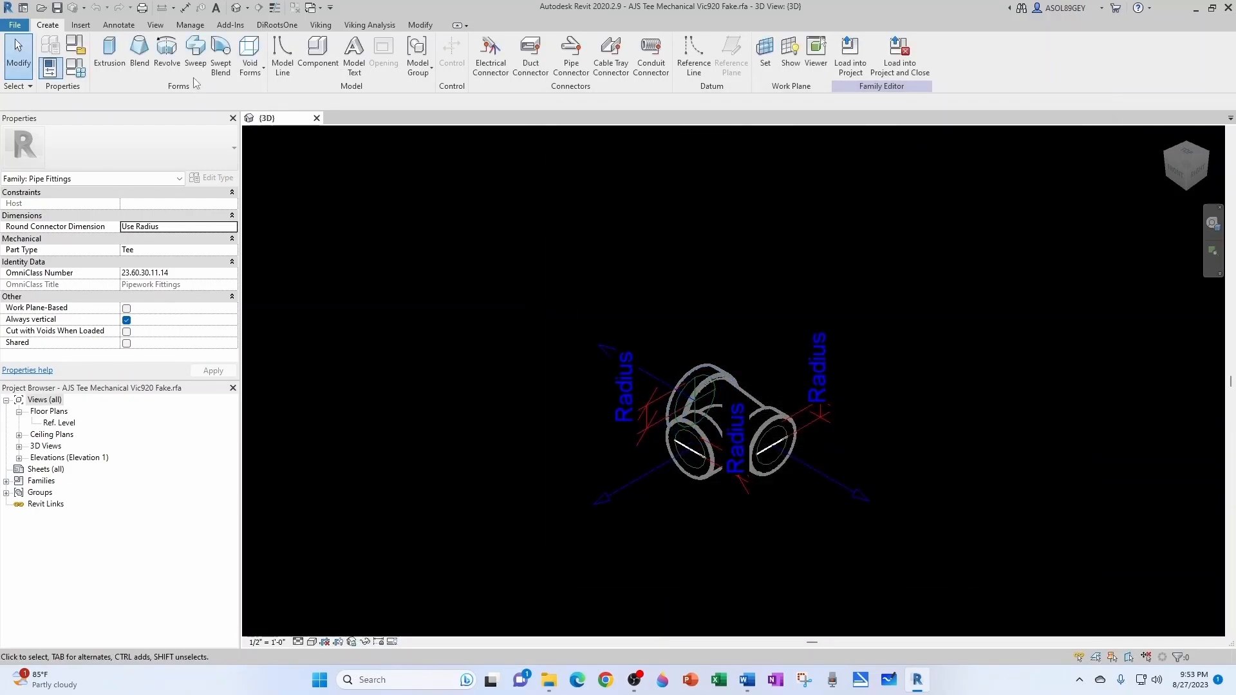
Step: Create a new project based on the Mechanical Template
left_click(14, 25)
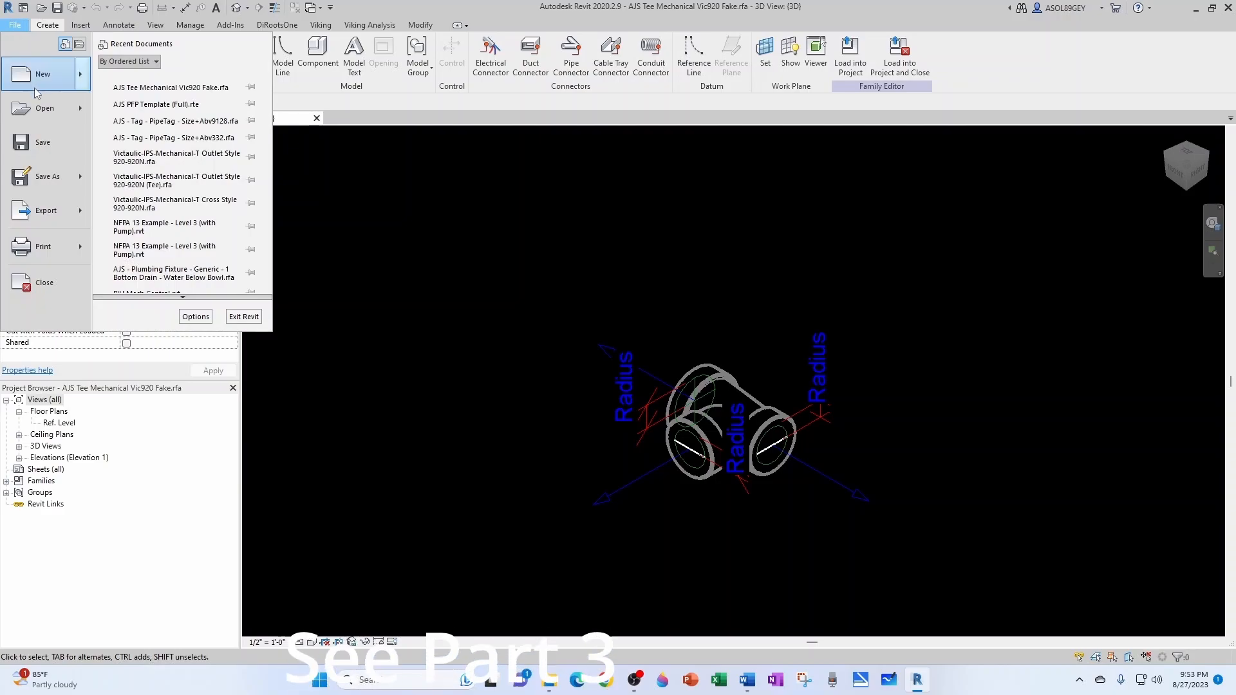
mouse_move(45, 74)
left_click(161, 83)
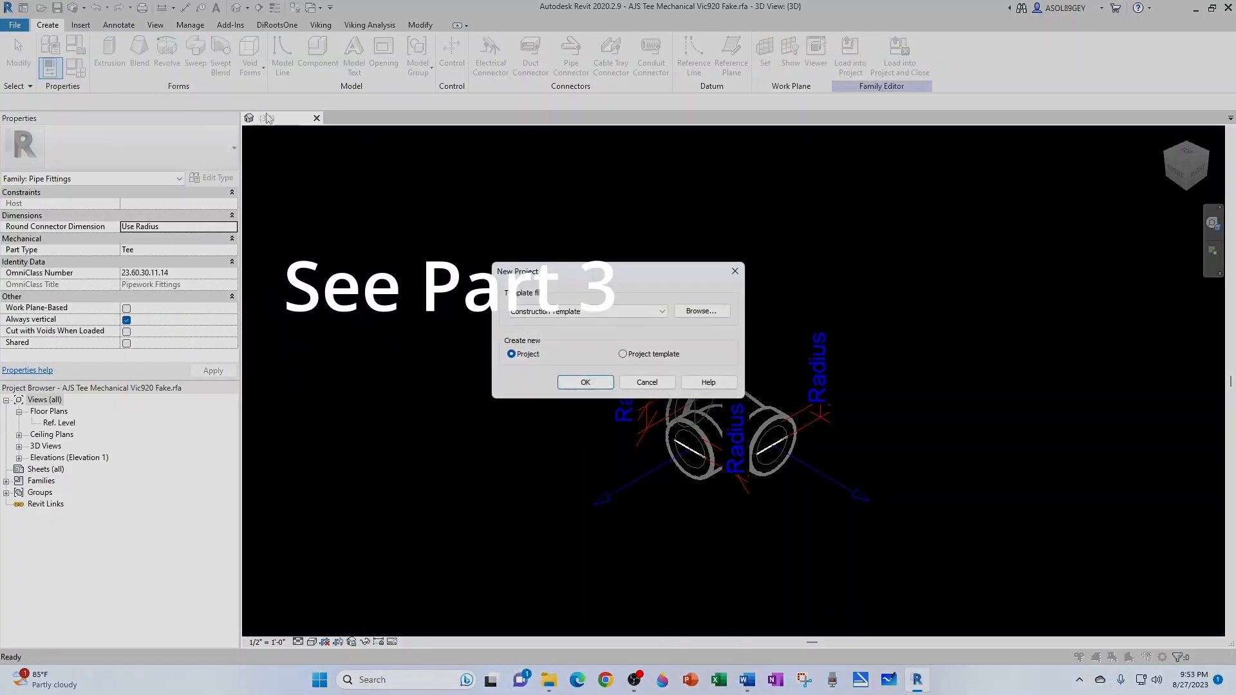
left_click(663, 312)
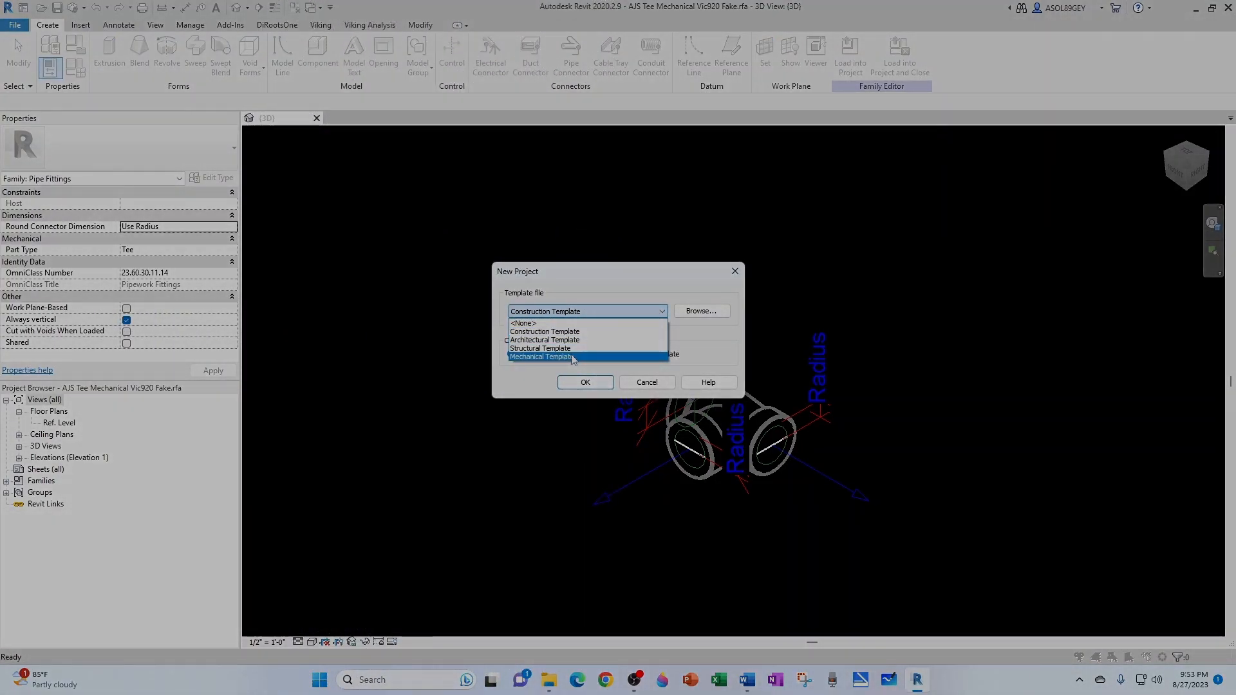
left_click(542, 356)
left_click(598, 382)
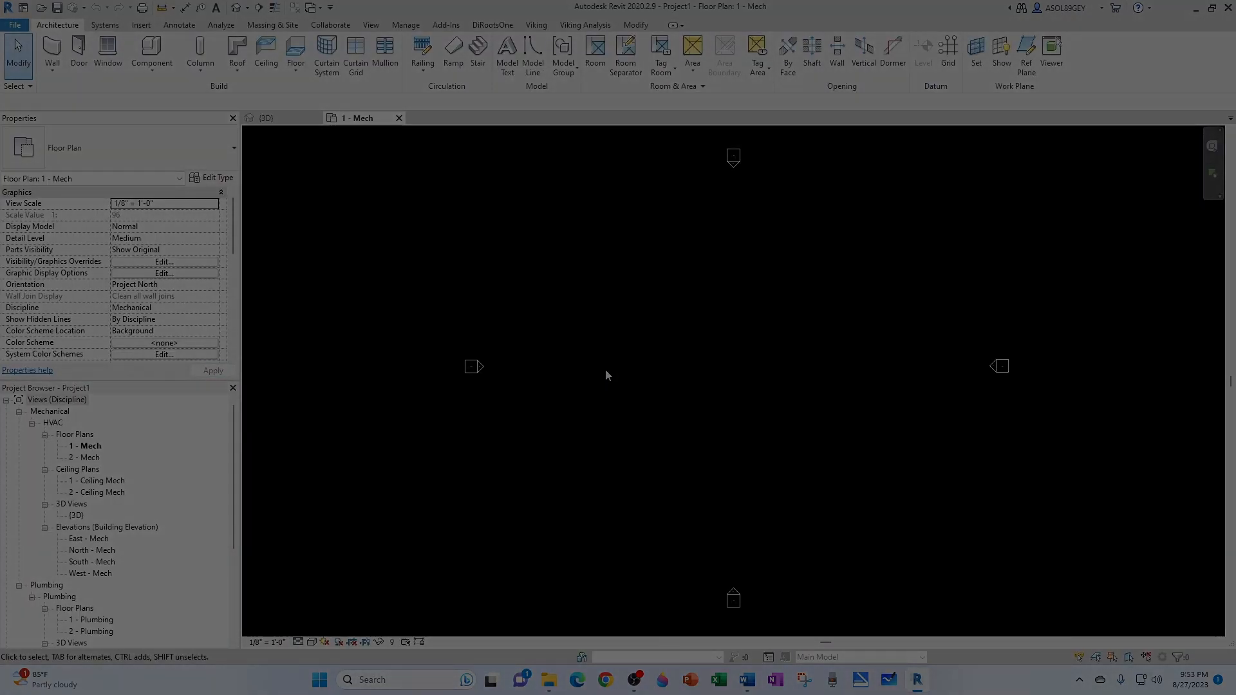
Step: Start placing a Standard pipe in the 1 - Mech floor plan with a diameter of 2 1/2"
key("p")
key("i")
left_click(184, 102)
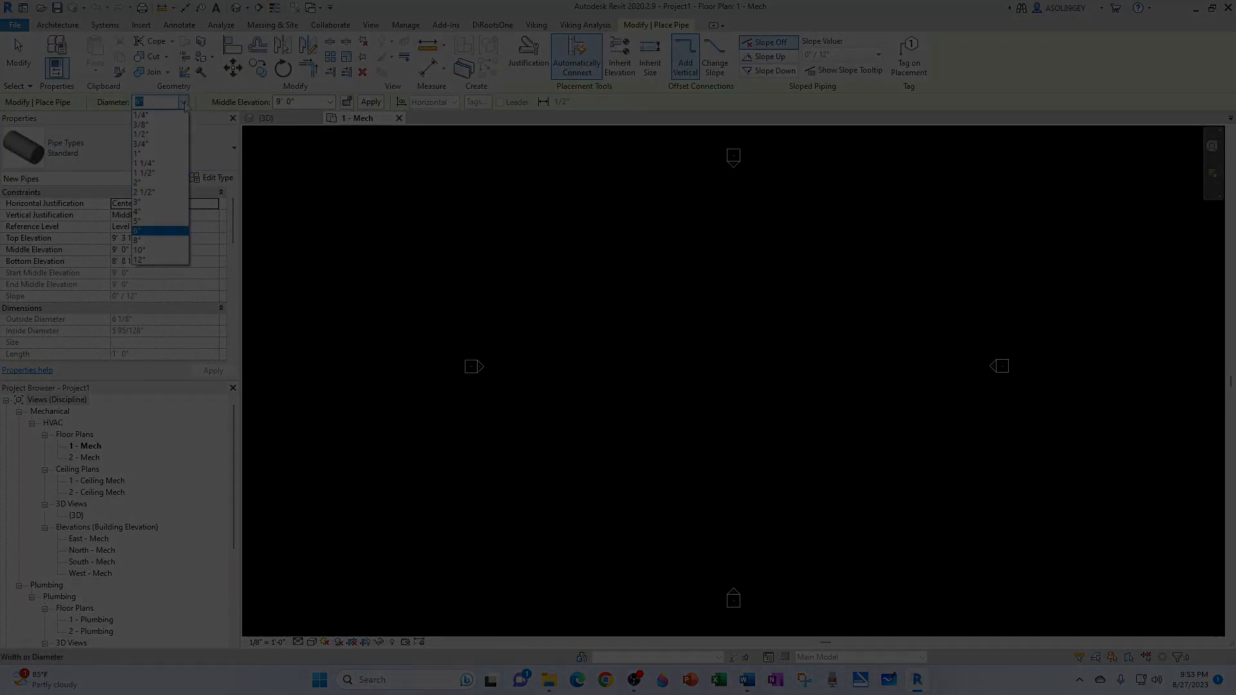
left_click(144, 192)
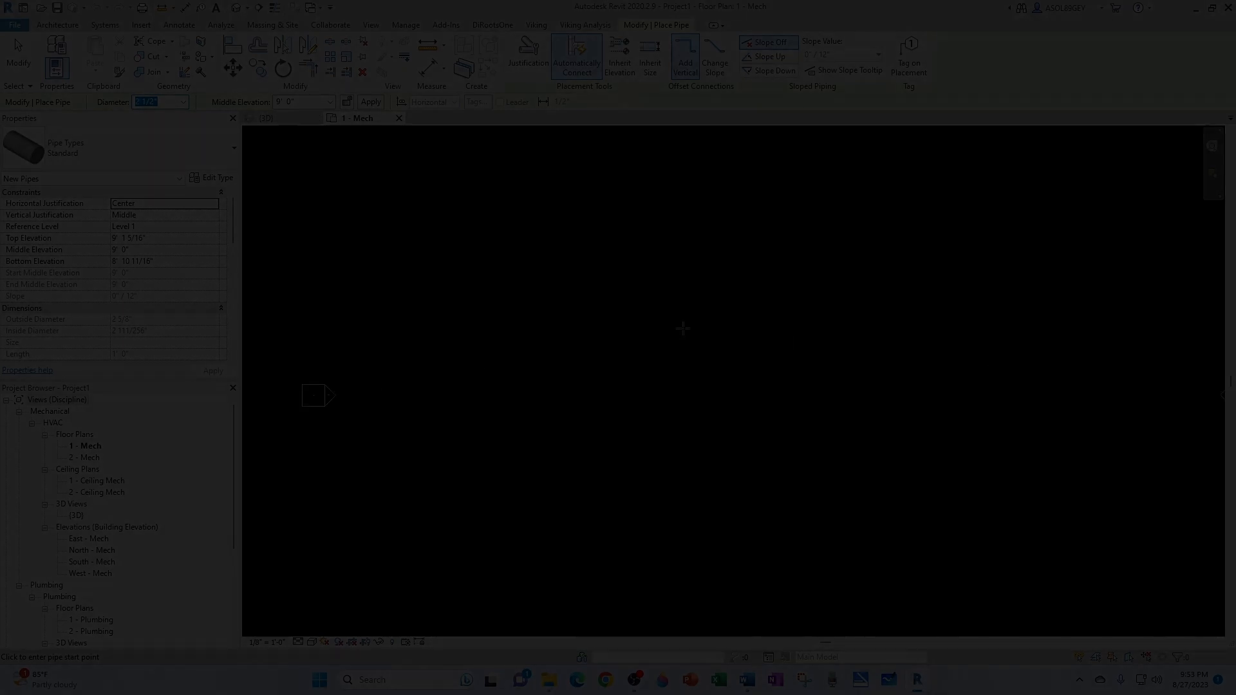